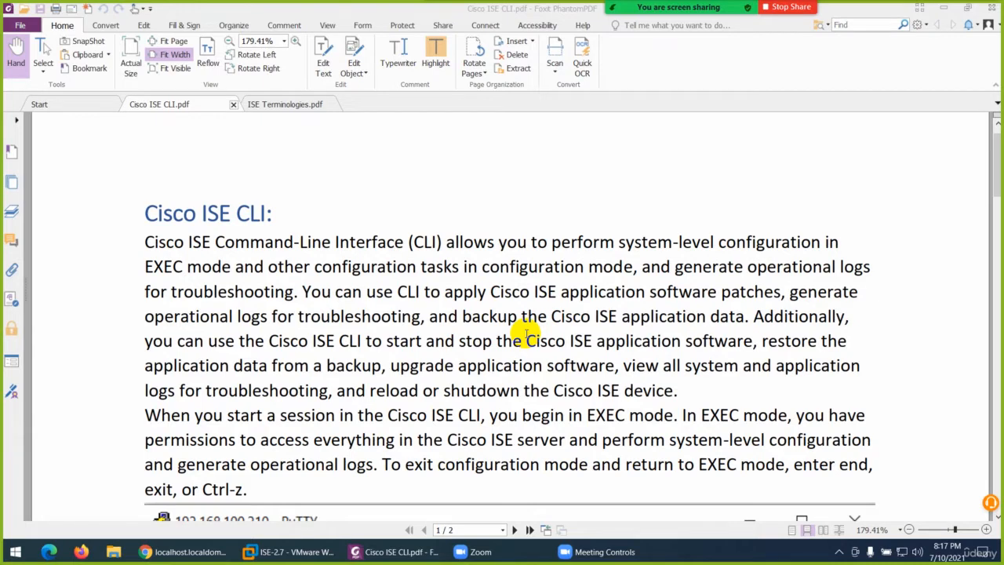
Read through the Cisco ISE CLI introduction down to the EXEC mode commands table.
scroll(525, 334, "down", 3)
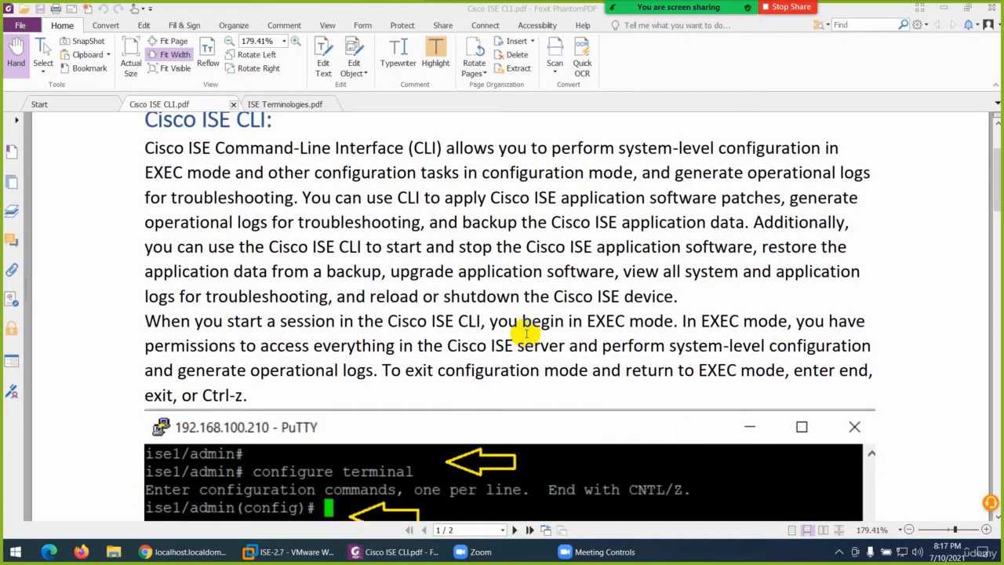
scroll(526, 333, "down", 4)
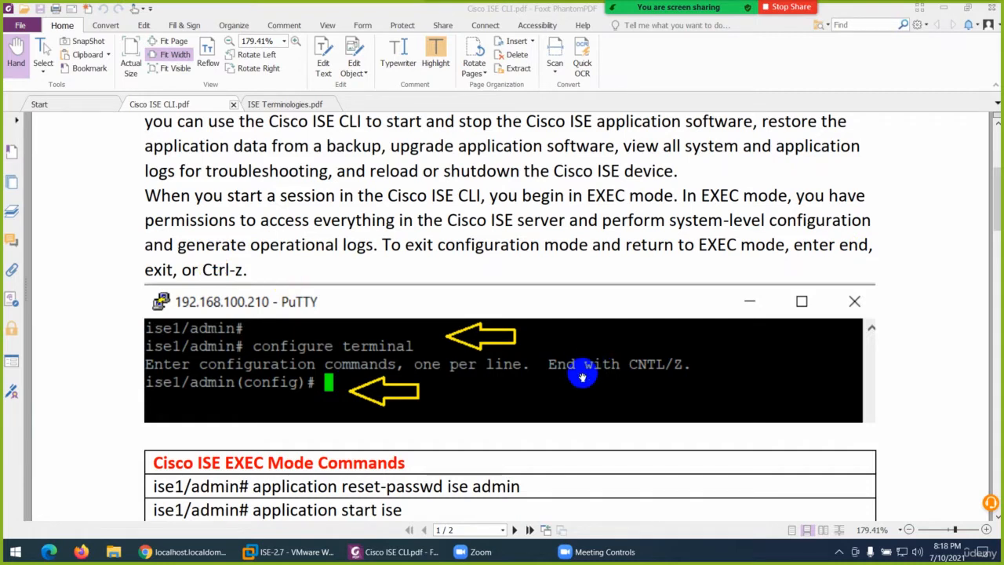
scroll(582, 378, "down", 3)
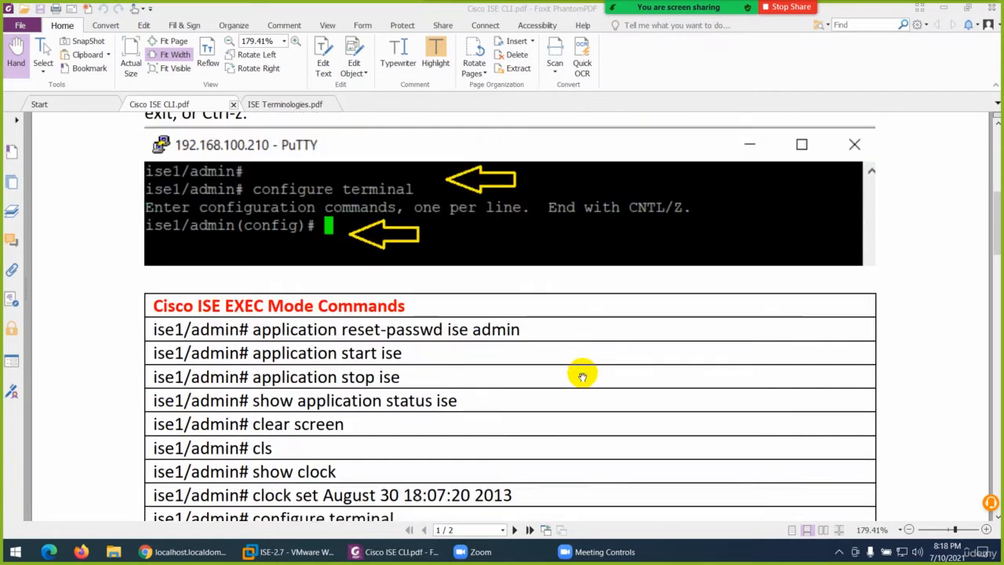
scroll(582, 377, "down", 1)
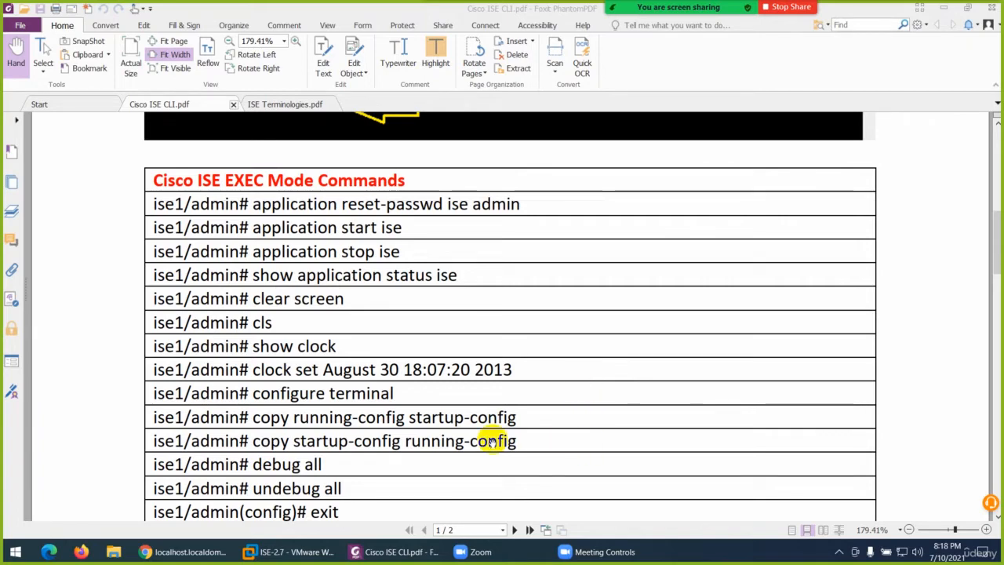
Switch to the ISE2.7 virtual machine console in VMware ESXi, show it full screen, and log in as admin with the account password.
left_click(292, 553)
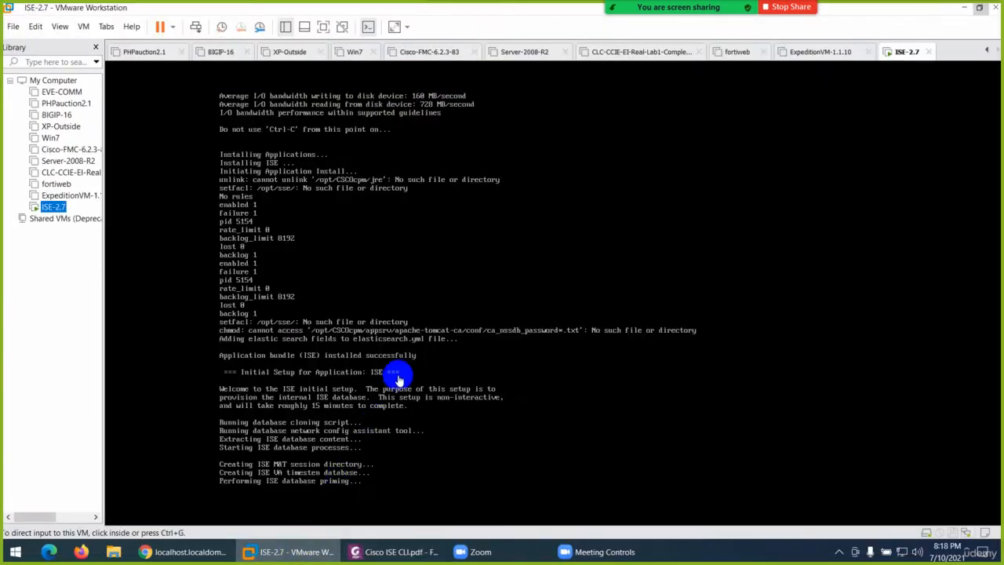
left_click(274, 554)
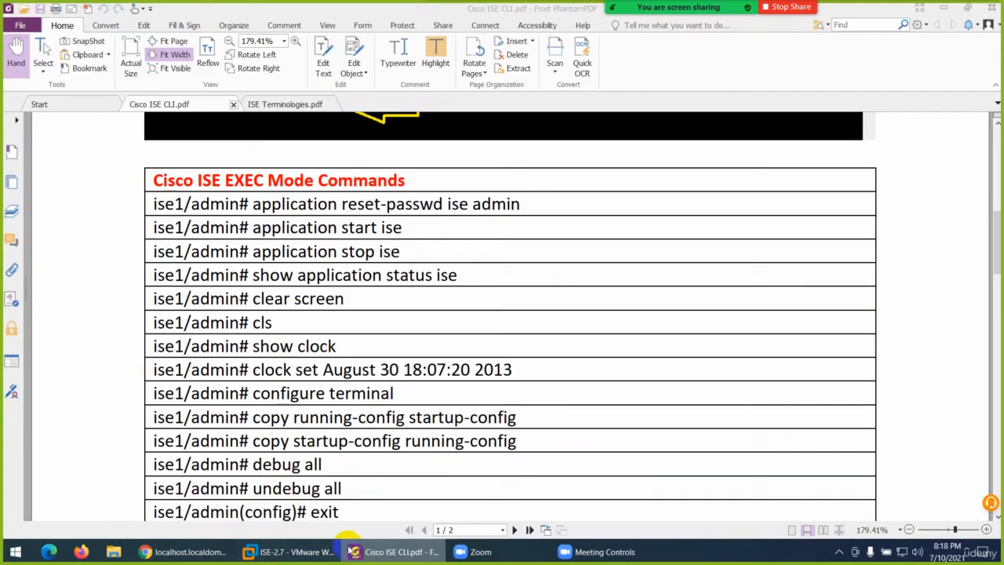
left_click(187, 551)
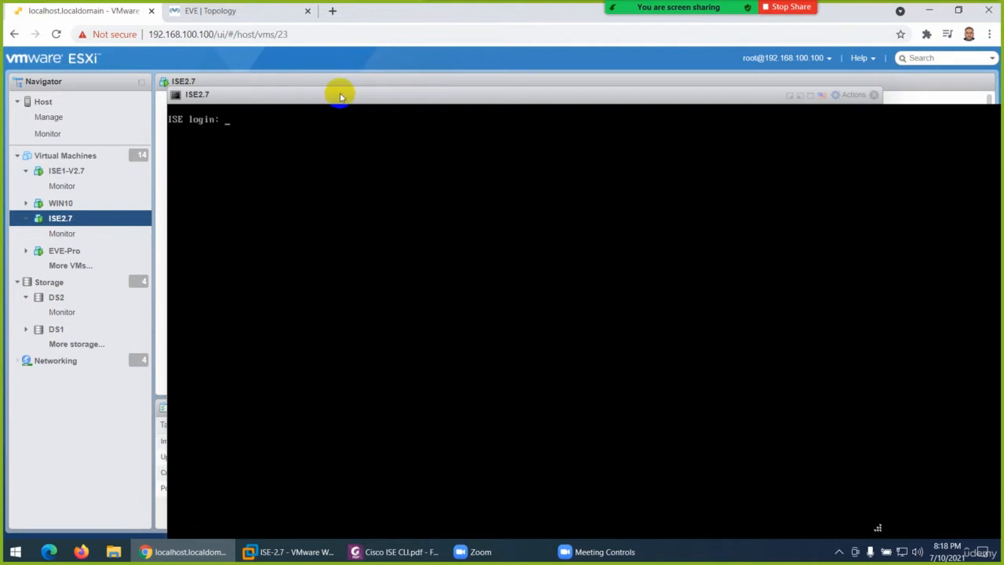
key("F11")
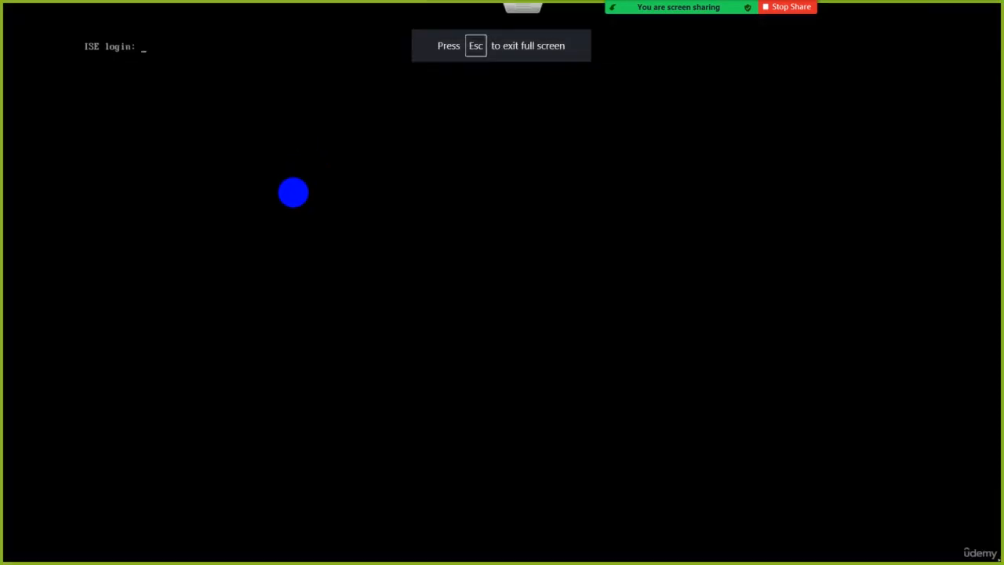
type("admin")
key("Return")
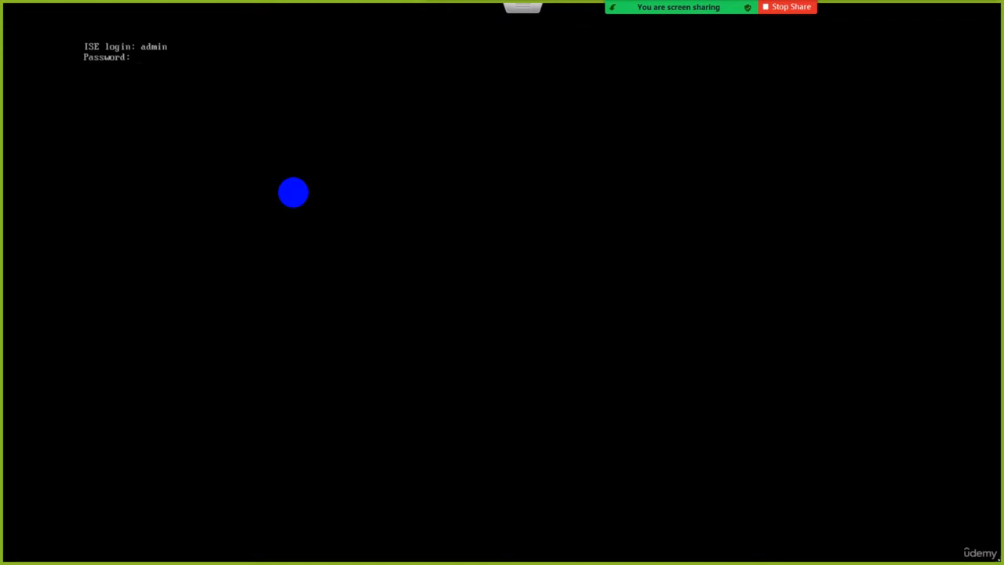
key("Return")
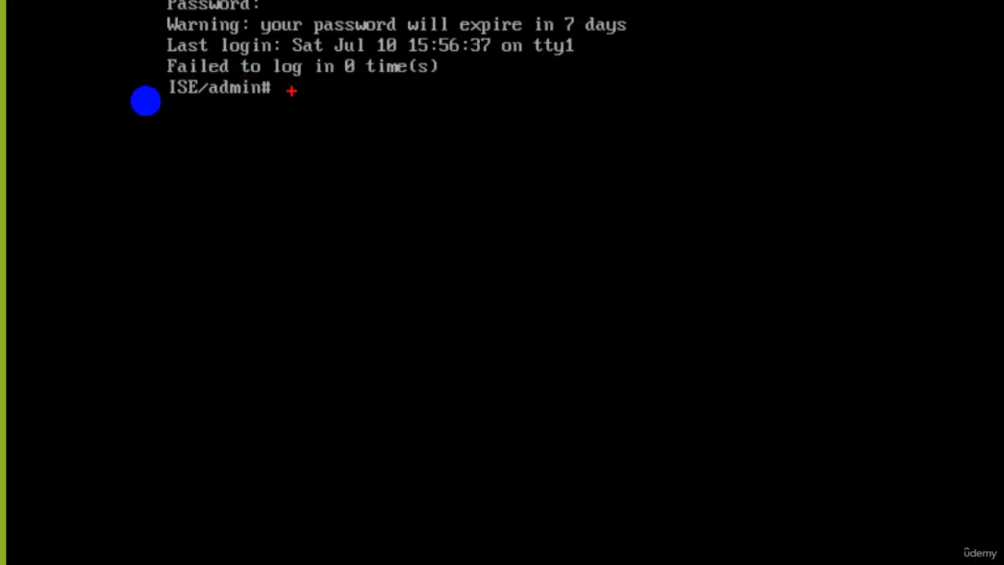
left_click_drag(288, 101, 260, 99)
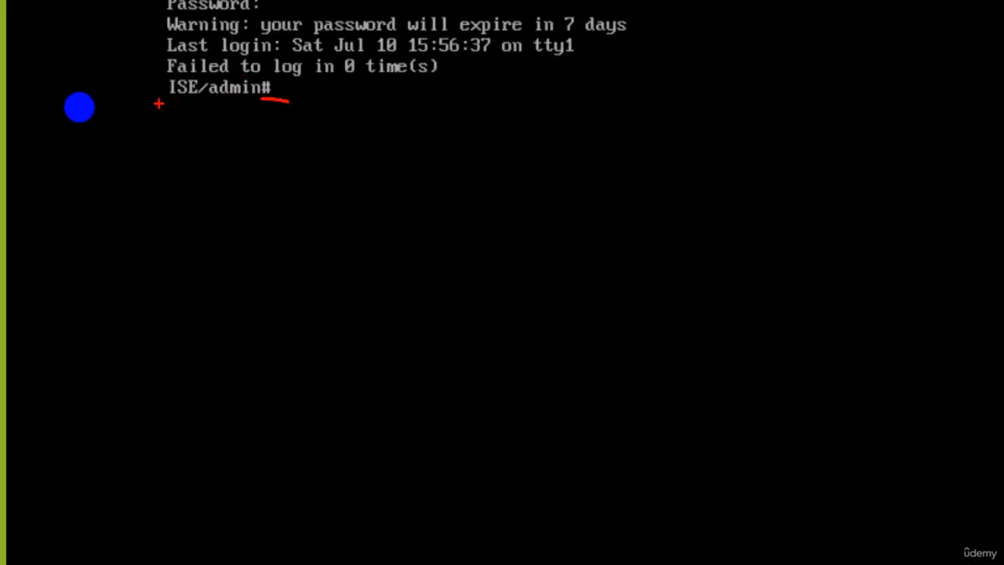
left_click_drag(178, 97, 150, 177)
left_click_drag(229, 96, 215, 142)
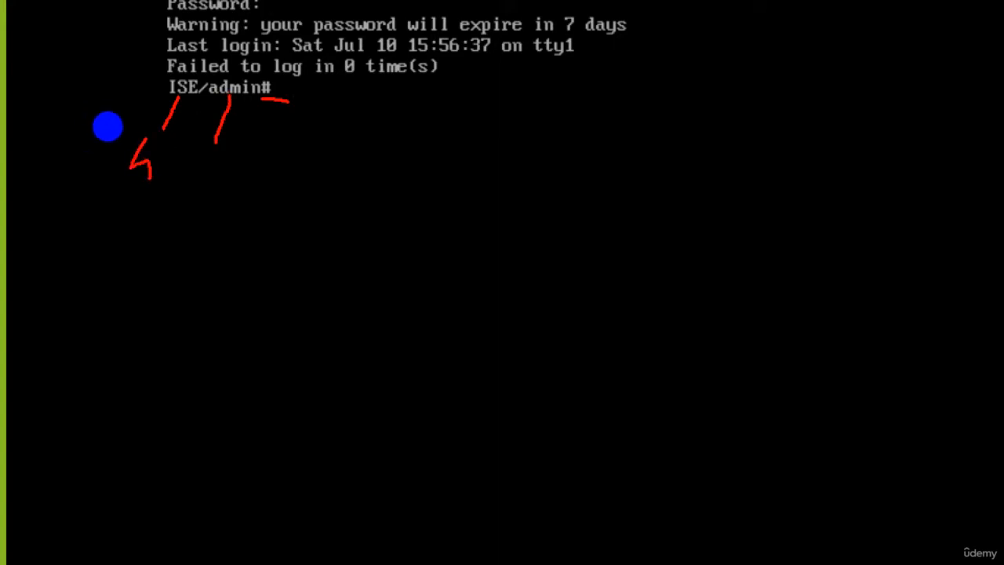
left_click(193, 166)
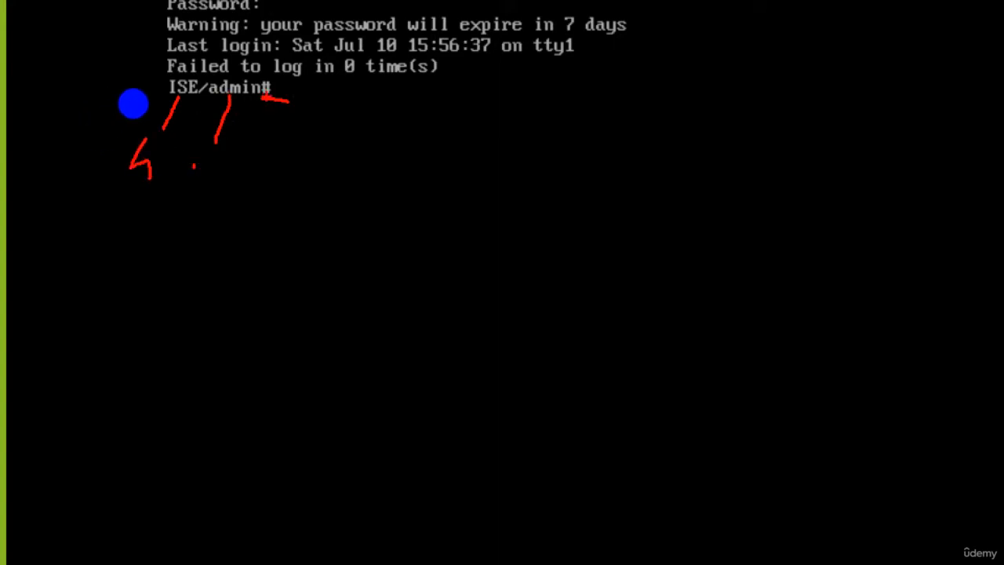
left_click_drag(268, 89, 281, 130)
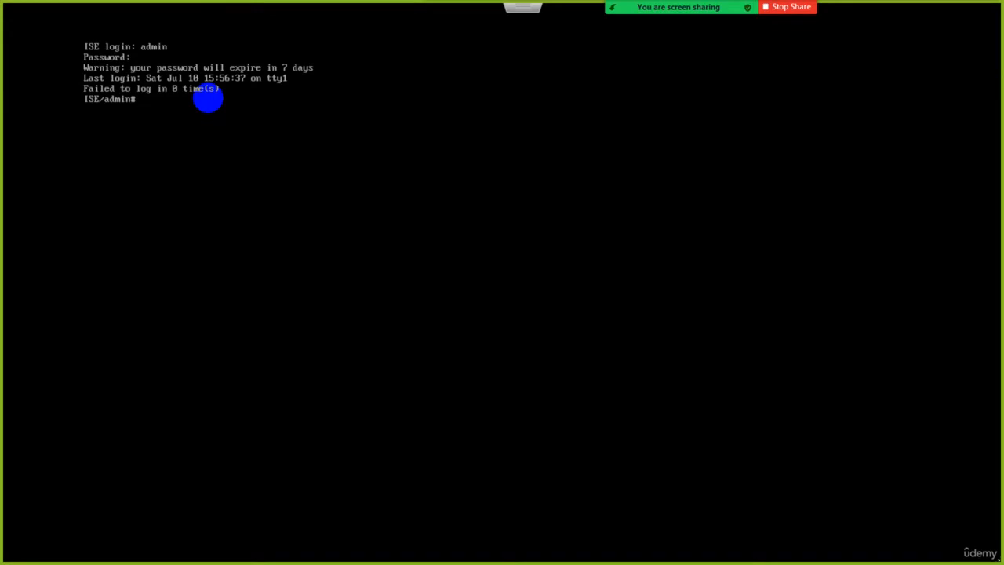
List all available EXEC commands using the ? help, and clear the console.
type("?")
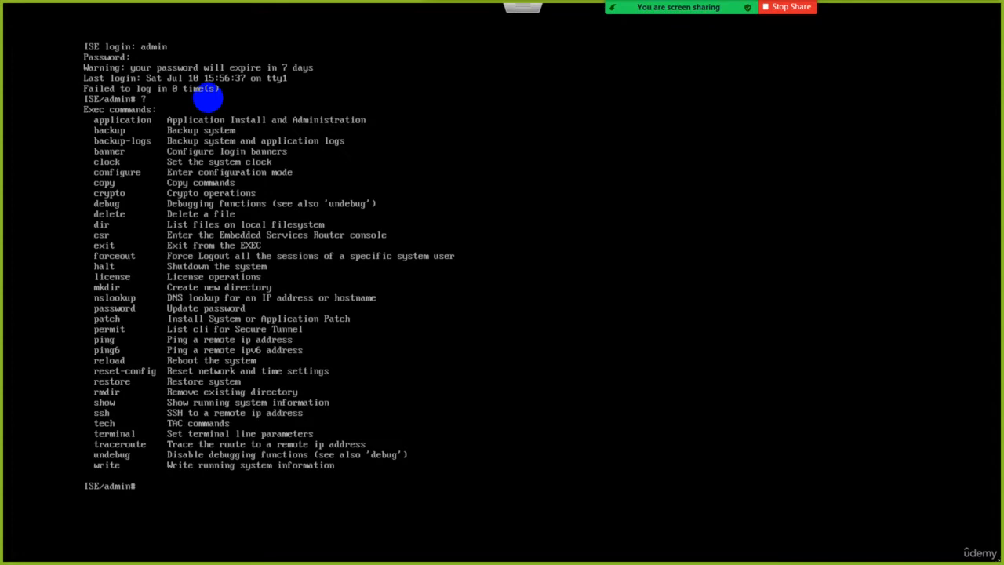
key("ctrl+l")
key("Return")
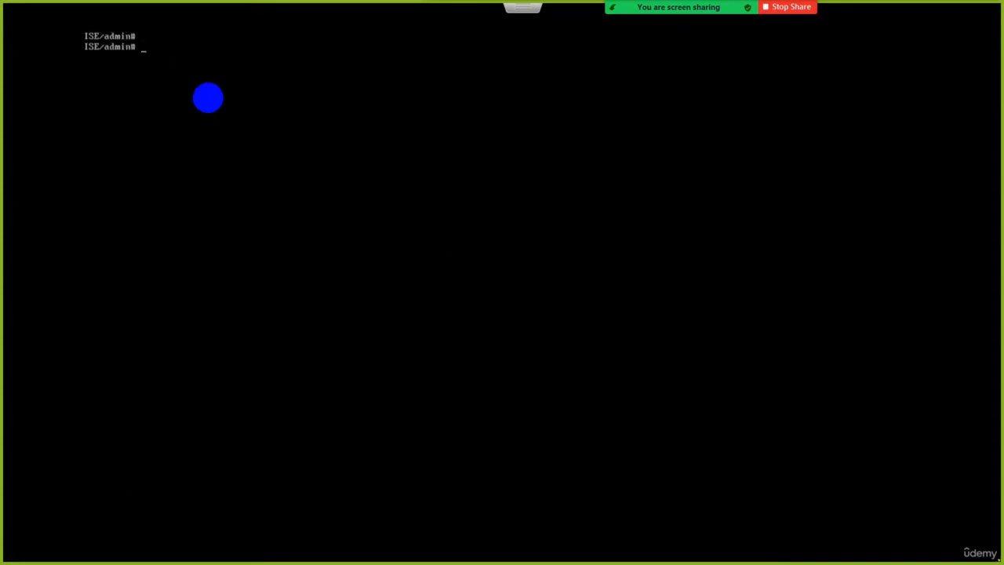
Produce several empty prompts in the console and clear them with the cls command.
key("Return")
key("Return")
key("Return")
key("Return")
type("cls")
key("Return")
Try entering the clear screen command, and clear a fresh run of empty prompts with cls.
type("clear scree")
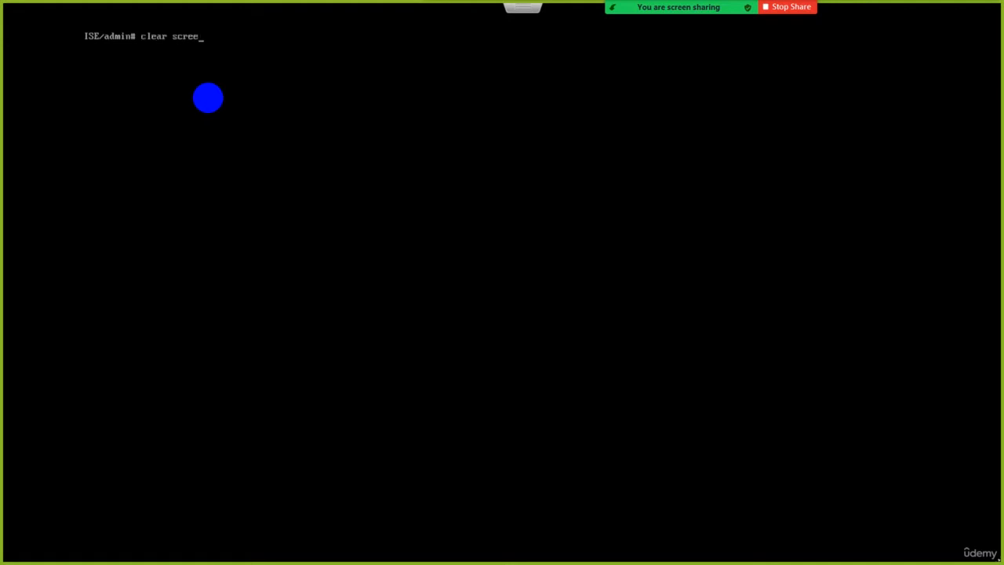
key("BackSpace")
key("BackSpace")
key("BackSpace")
key("BackSpace")
key("BackSpace")
key("BackSpace")
key("BackSpace")
key("BackSpace")
key("BackSpace")
key("BackSpace")
key("BackSpace")
key("Return")
key("Return")
key("Return")
key("Return")
key("Return")
key("Return")
key("Return")
key("Return")
key("Return")
key("Return")
key("Return")
key("Return")
key("Return")
key("Return")
key("Return")
key("Return")
key("Return")
key("Return")
key("Return")
key("Return")
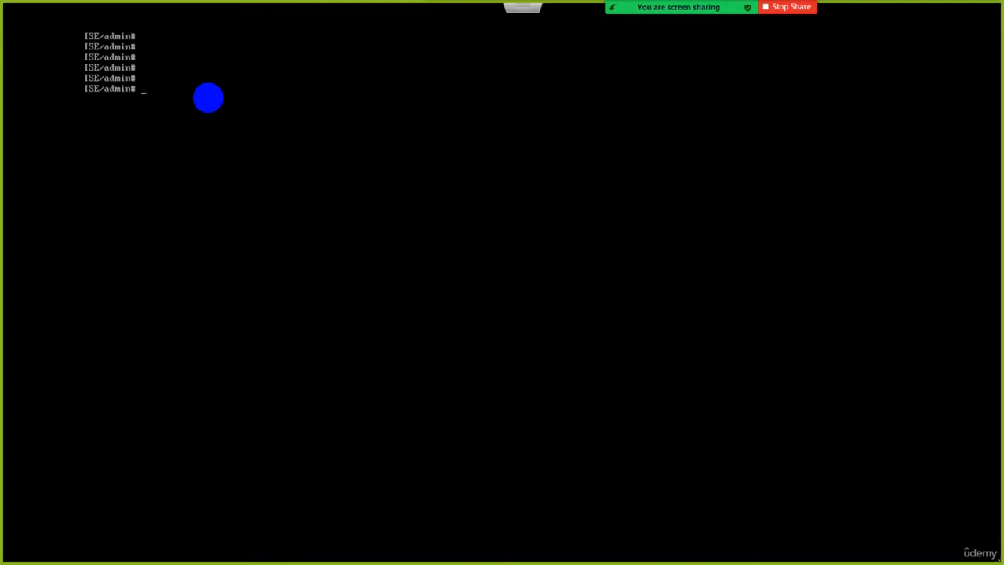
type("cls")
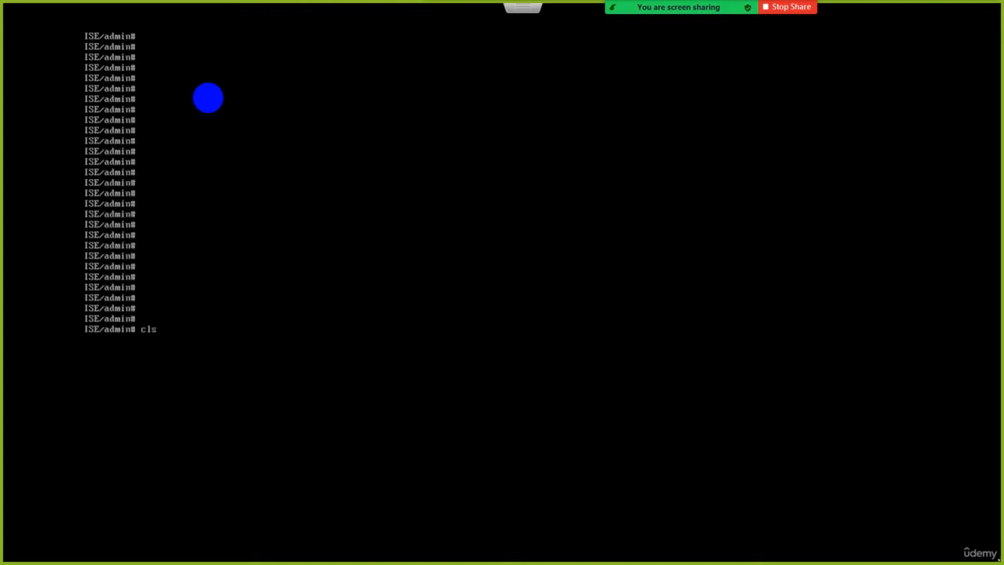
key("Return")
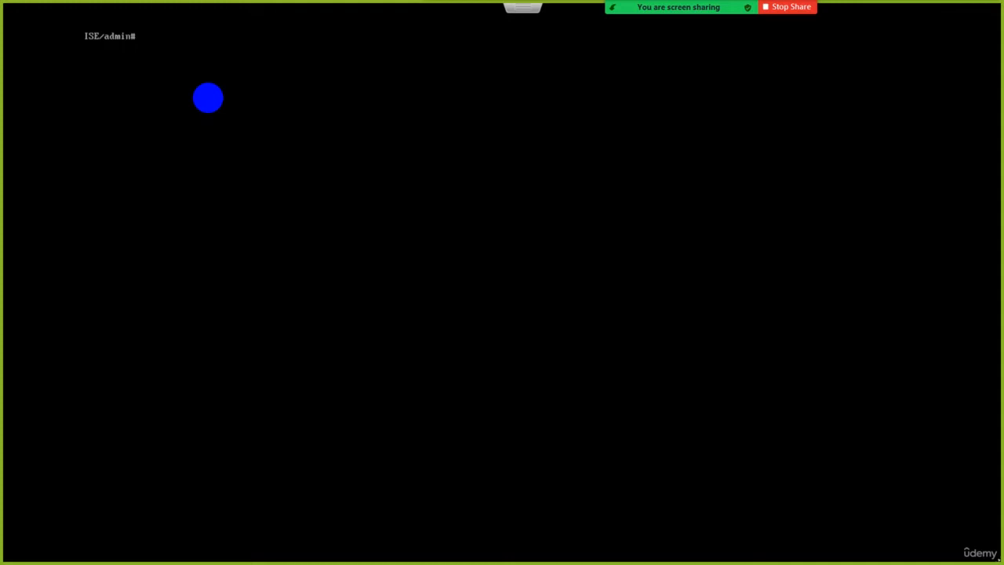
Query the help for the show command, first as "show ?" for its arguments and again as "show?" without the space.
type("show ?")
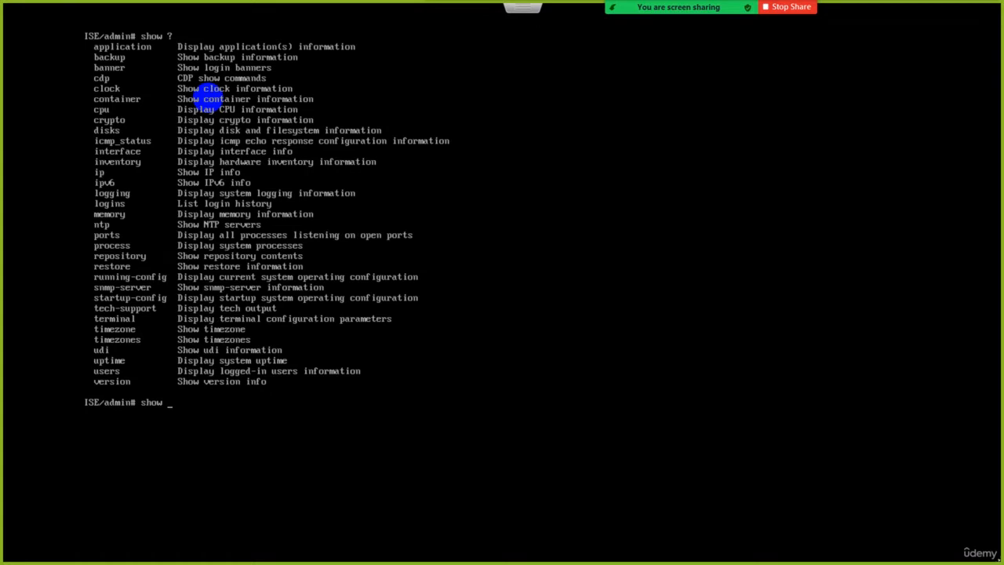
key("BackSpace")
key("BackSpace")
type("ow?")
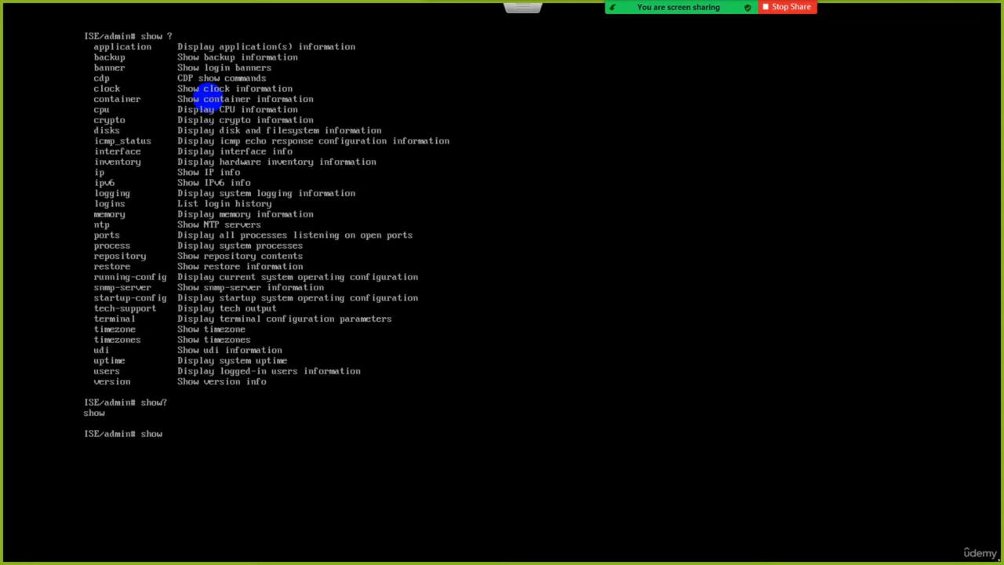
List the EXEC commands beginning with s using "s?", and clear the console.
key("BackSpace")
key("BackSpace")
key("BackSpace")
type("?")
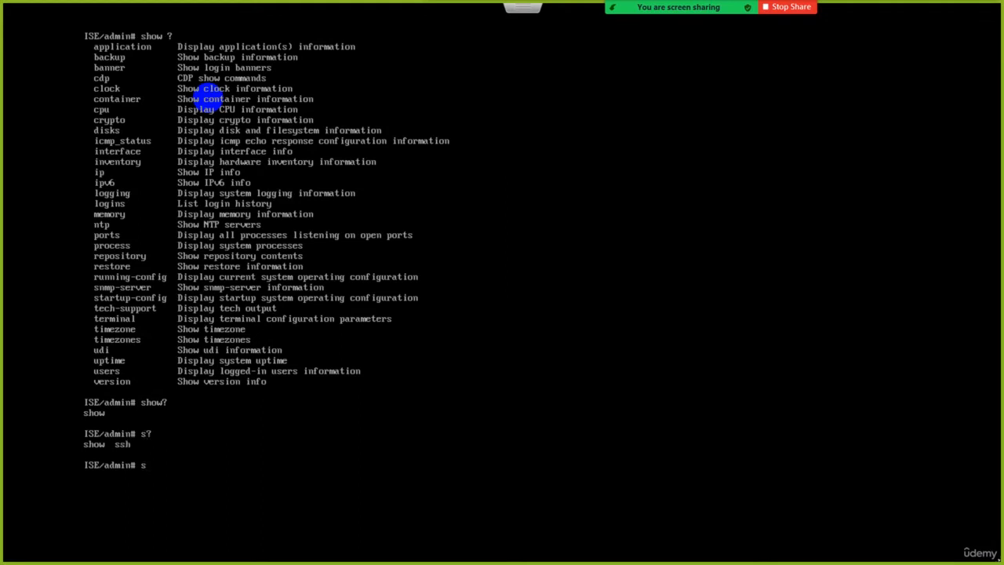
key("BackSpace")
type("clear")
key("Return")
key("Return")
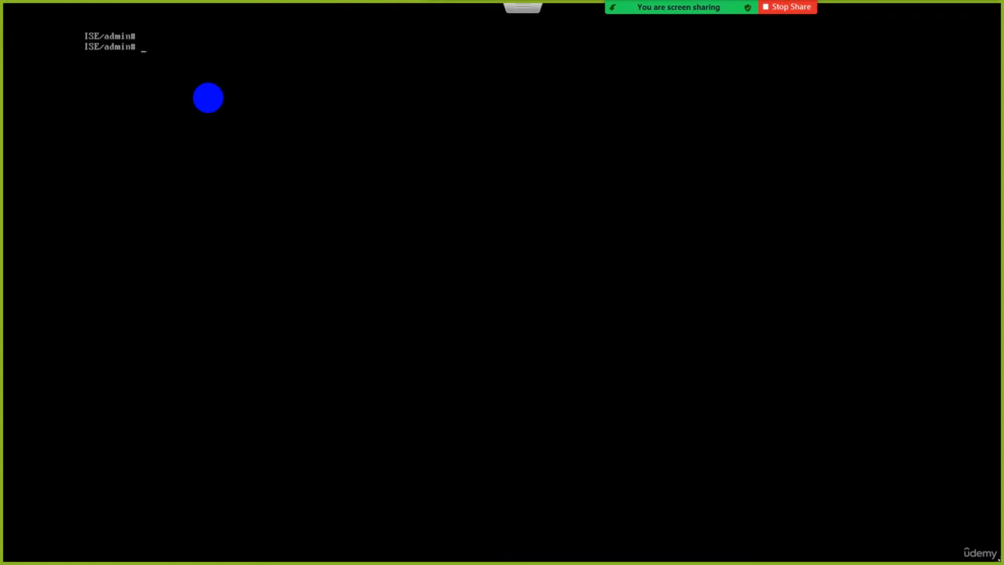
List the commands beginning with c, and query the argument help for "clock ?" and "clock set ?".
type("c?")
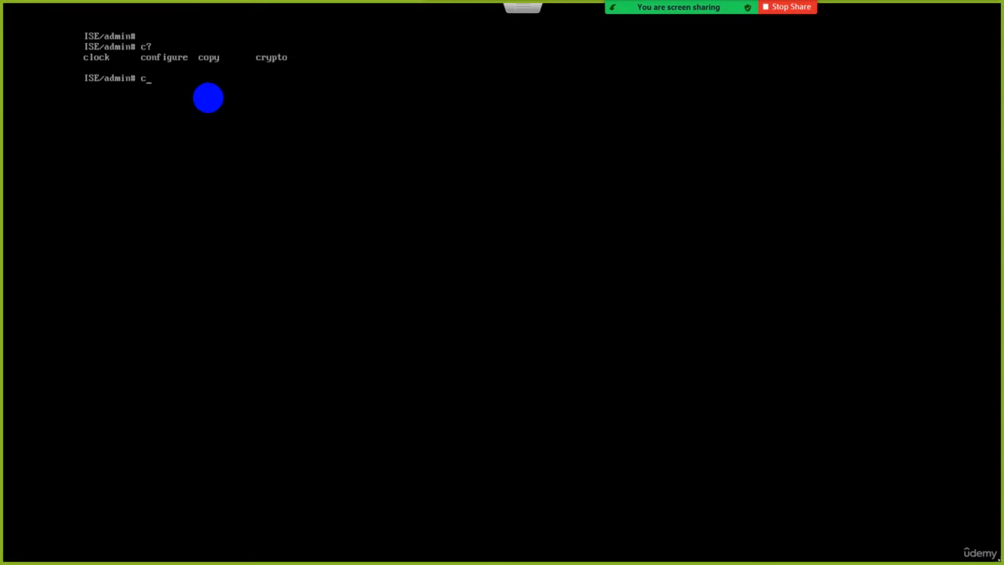
type("lock ?")
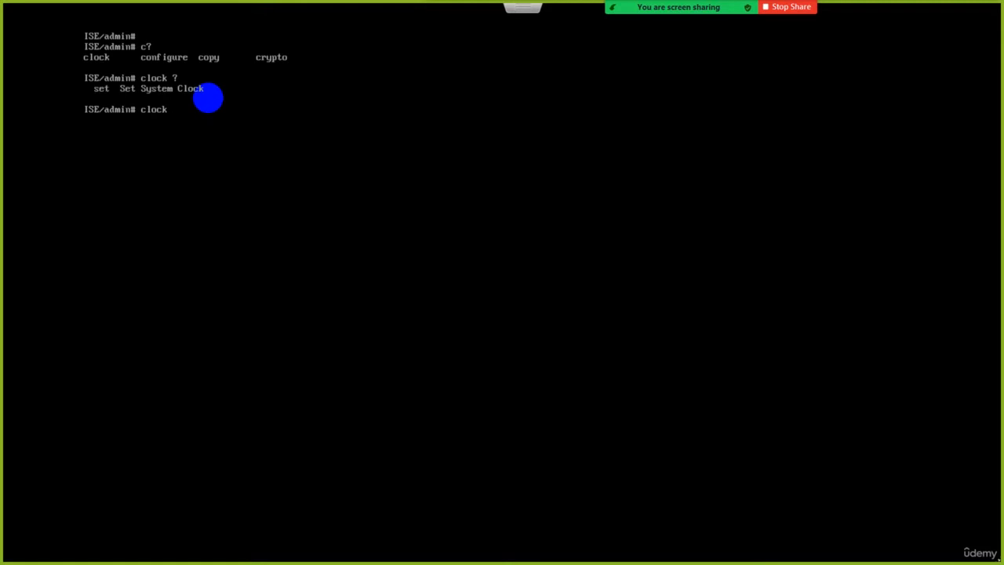
type("set ?")
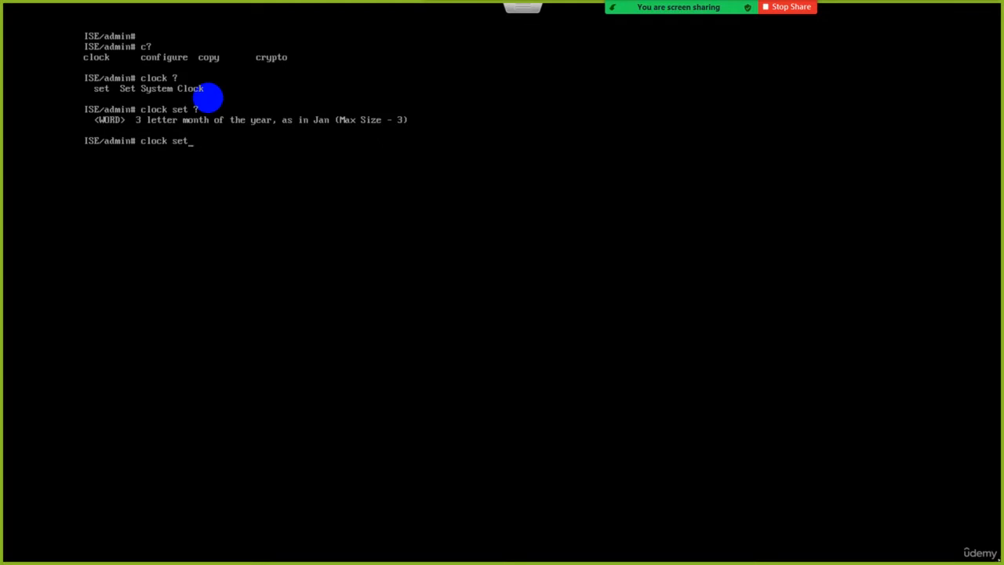
Replace the pending clock set command with help, run it to read the help styles, and clear the console.
key("BackSpace")
key("BackSpace")
key("BackSpace")
key("BackSpace")
key("BackSpace")
key("BackSpace")
key("BackSpace")
key("BackSpace")
key("BackSpace")
type("help")
key("Return")
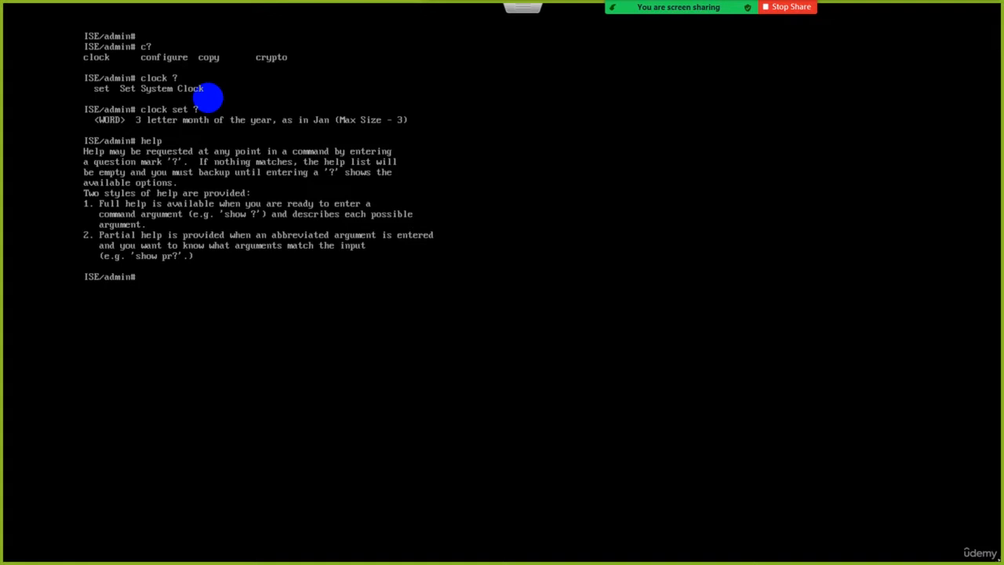
key("ctrl+l")
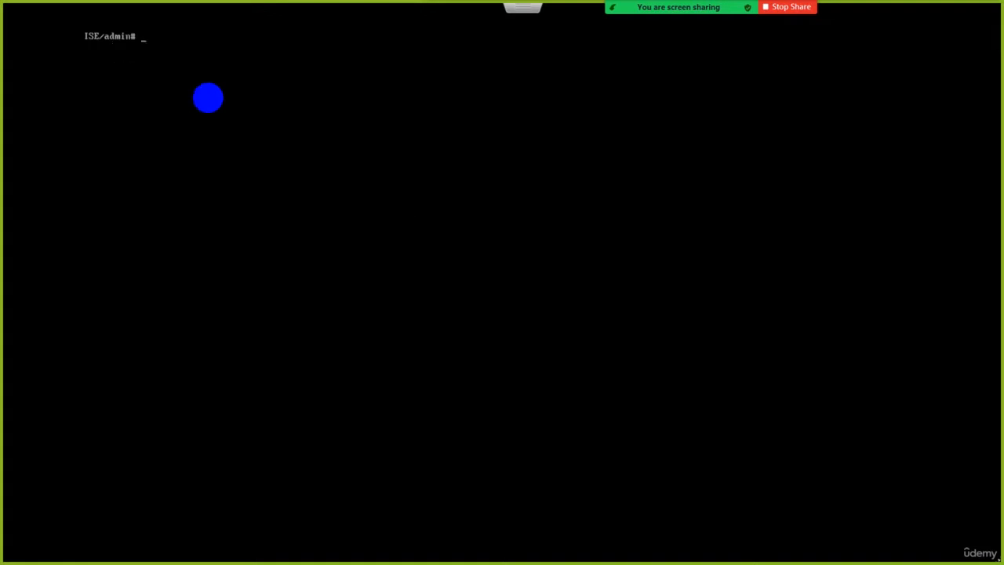
key("Return")
Compose "application reset-passwd ise admin" without running it, querying the argument help after ise.
type("application ")
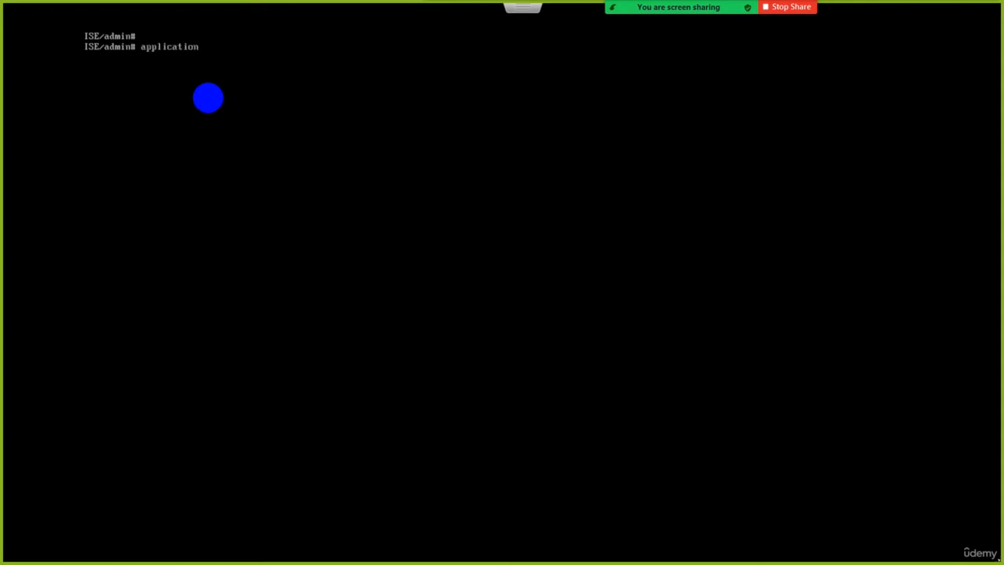
type("res")
key("Tab")
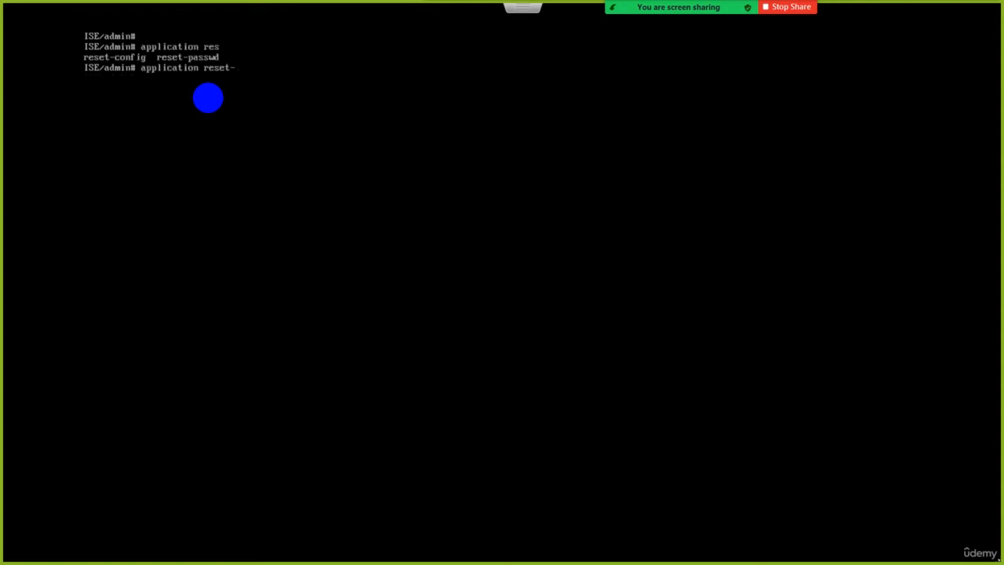
type("pa")
key("Tab")
type("ise ?")
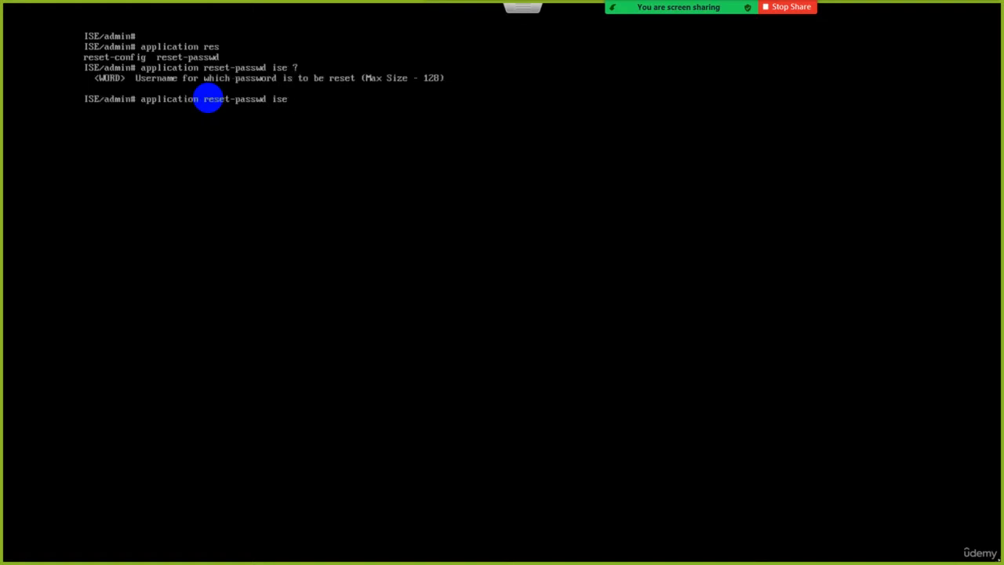
type("admin")
Change the pending command to "application start" and query its argument help with ?
key("BackSpace")
key("BackSpace")
key("BackSpace")
key("BackSpace")
key("BackSpace")
key("BackSpace")
key("BackSpace")
key("BackSpace")
key("BackSpace")
key("BackSpace")
key("BackSpace")
key("BackSpace")
key("BackSpace")
key("BackSpace")
key("BackSpace")
key("BackSpace")
key("BackSpace")
key("BackSpace")
key("BackSpace")
key("BackSpace")
type("on start ?")
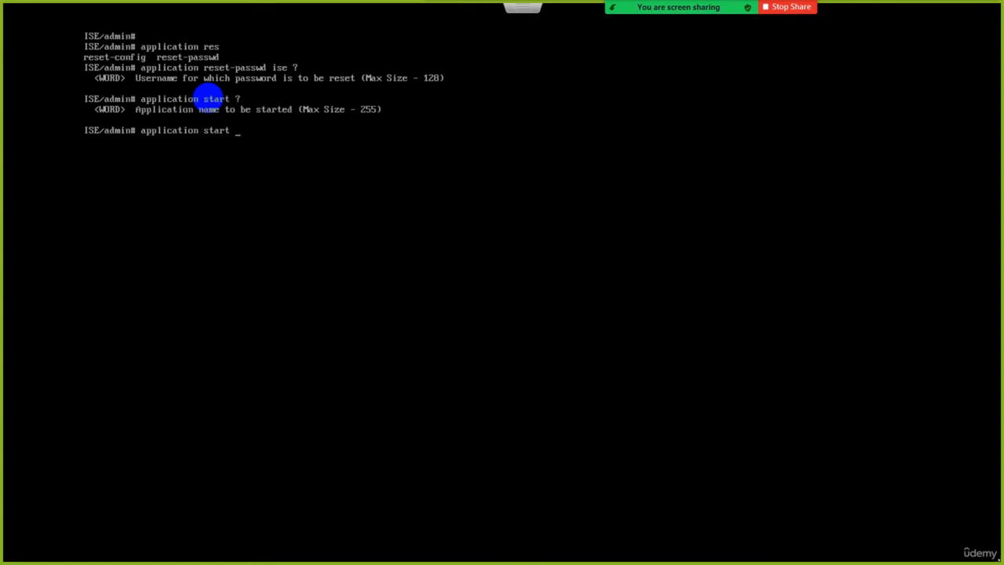
type("ise")
Compose "application start ise", change it to "application stop ise", and erase the command without running it.
key("BackSpace")
key("BackSpace")
key("BackSpace")
key("BackSpace")
key("BackSpace")
key("BackSpace")
key("BackSpace")
key("BackSpace")
key("BackSpace")
type("stop ise")
key("BackSpace")
key("BackSpace")
key("BackSpace")
key("BackSpace")
key("BackSpace")
key("BackSpace")
key("BackSpace")
key("BackSpace")
key("BackSpace")
key("BackSpace")
key("BackSpace")
key("BackSpace")
key("BackSpace")
key("BackSpace")
key("BackSpace")
key("BackSpace")
key("BackSpace")
key("BackSpace")
key("BackSpace")
key("BackSpace")
Display the state of the ISE processes with "show application status ise", and clear the console with cls.
type("show application status ise")
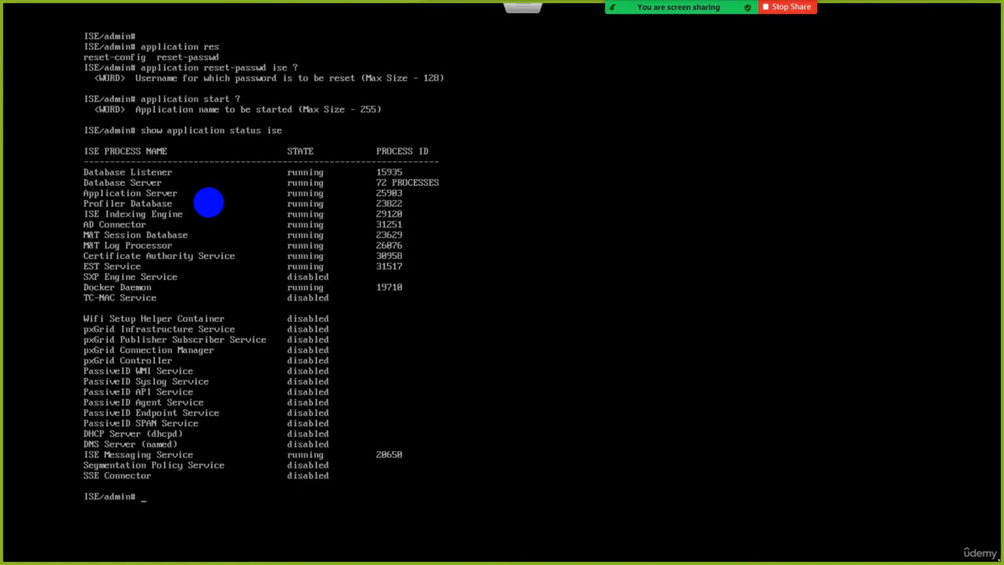
type("cls")
key("Return")
key("Return")
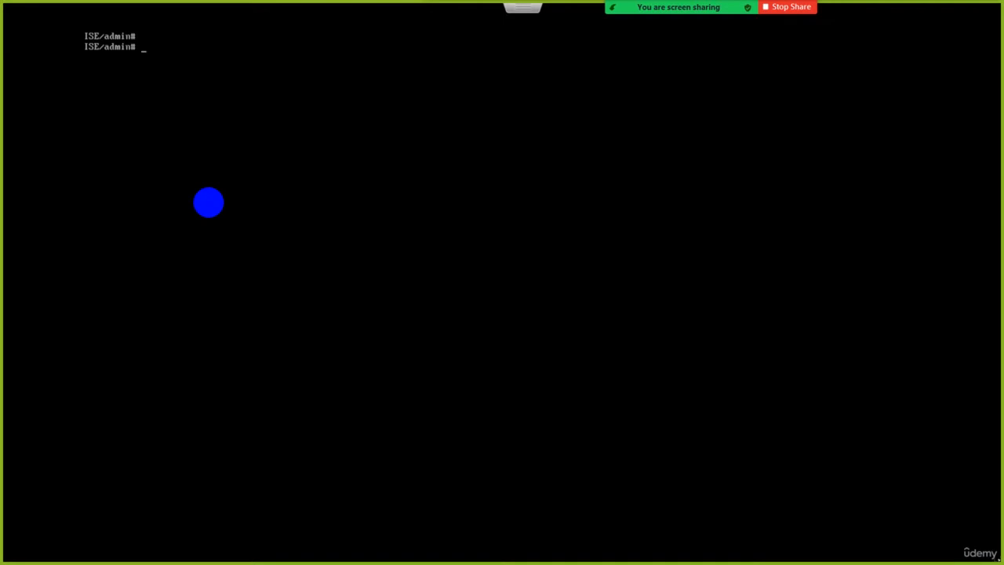
Display the system time with "show clock", and query the argument help of "clock set" with ?
type("show clock")
key("Return")
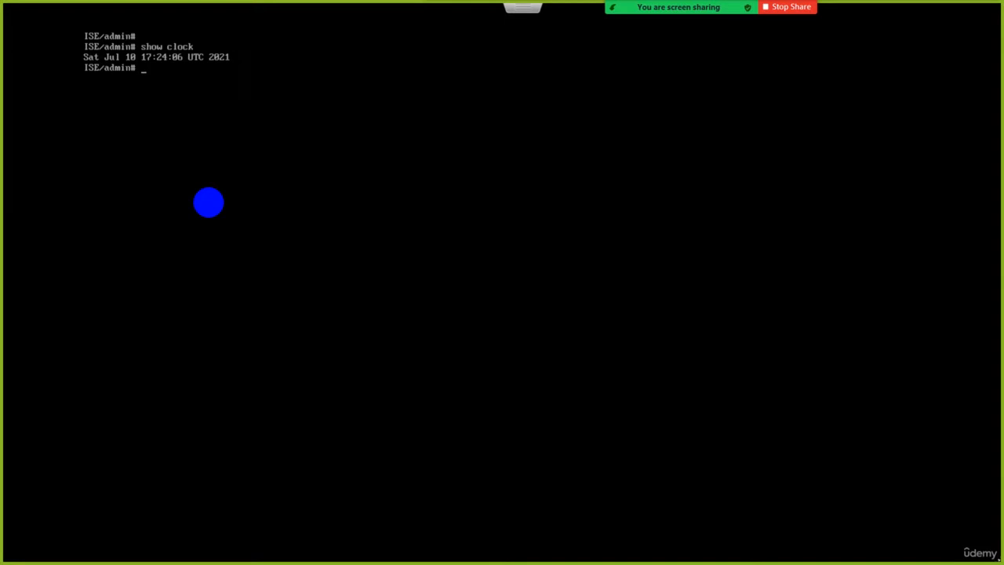
type("clock set ?")
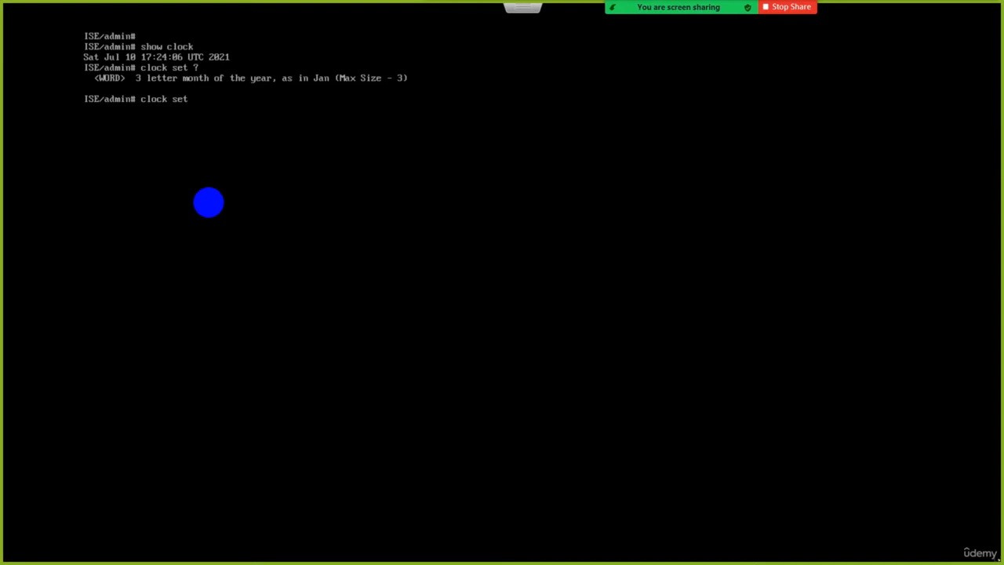
type("jan ?")
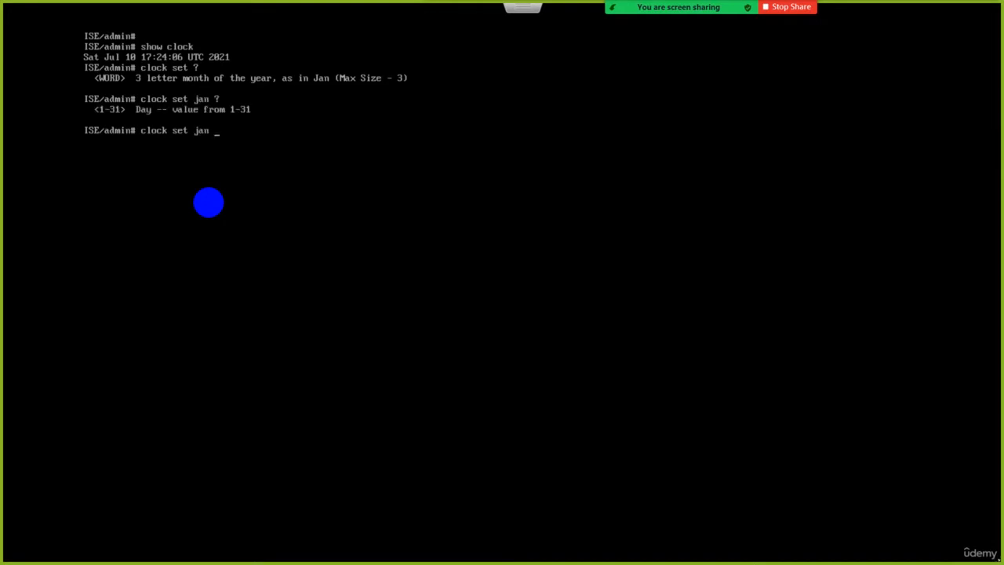
type("1 ?")
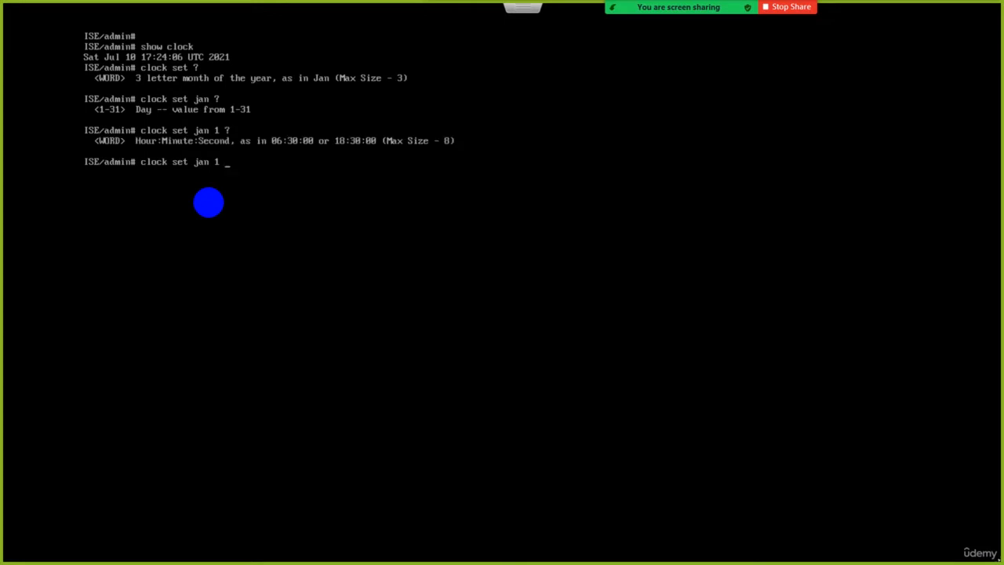
type("1:1:1 ?")
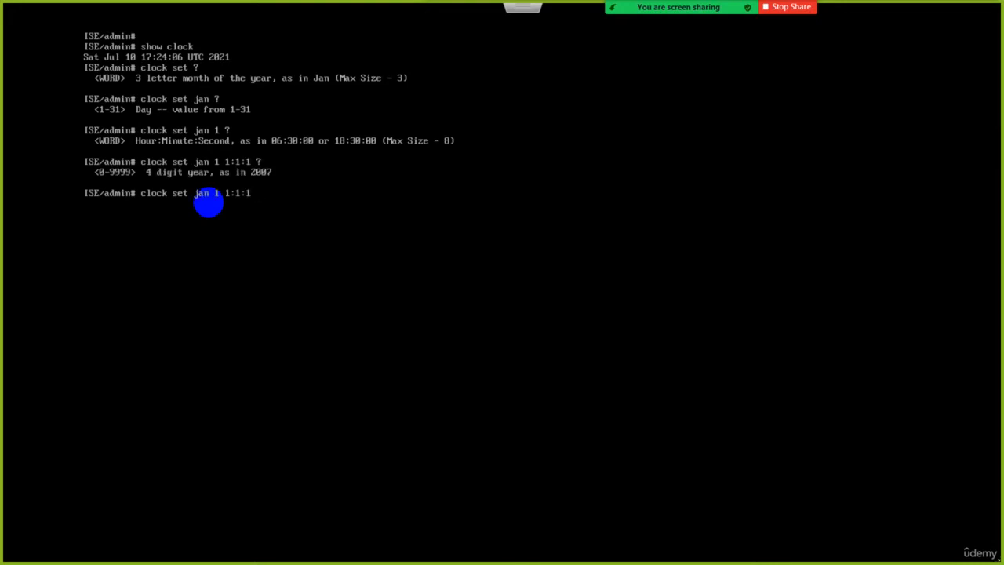
type("2021 ?")
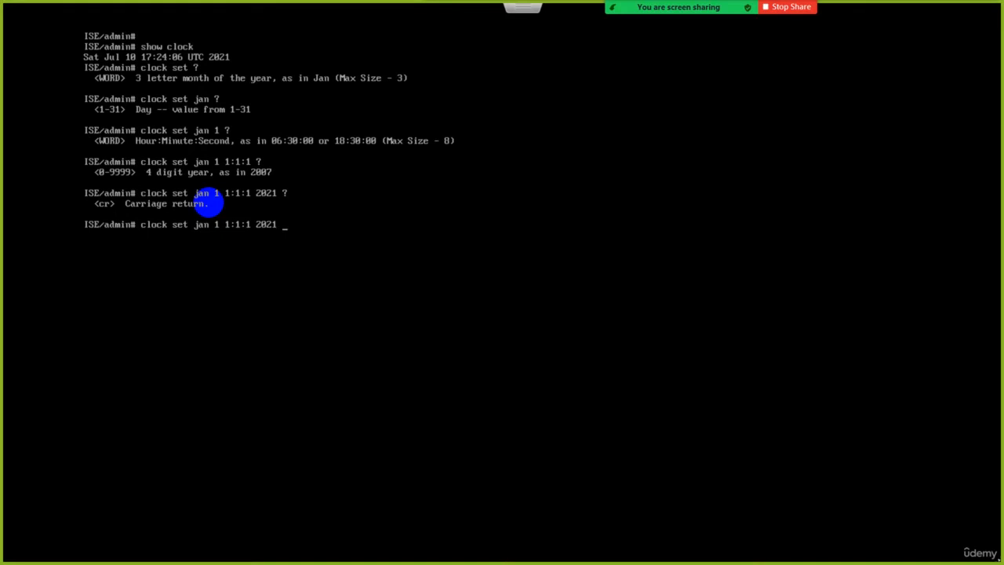
Compose "clock set jan 1 1:1:1 2021", querying the help after each argument, and erase the command without running it.
key("BackSpace")
key("BackSpace")
key("BackSpace")
key("BackSpace")
key("BackSpace")
key("BackSpace")
key("BackSpace")
key("BackSpace")
key("BackSpace")
key("BackSpace")
key("BackSpace")
key("BackSpace")
key("BackSpace")
key("BackSpace")
key("BackSpace")
key("BackSpace")
key("BackSpace")
key("BackSpace")
key("BackSpace")
key("BackSpace")
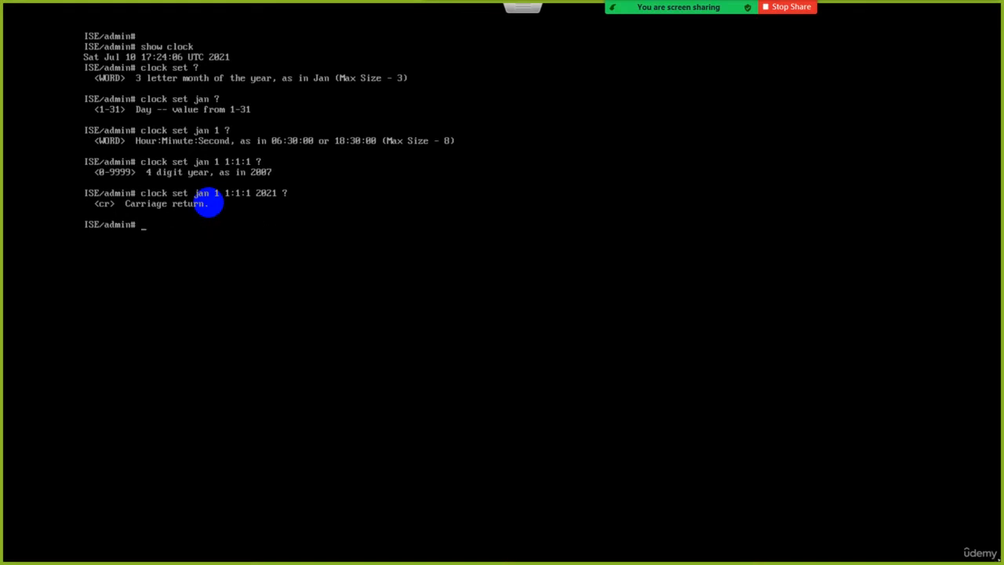
Clear the console screen and bring up fresh empty prompts.
type("clear")
key("Return")
key("Return")
key("Return")
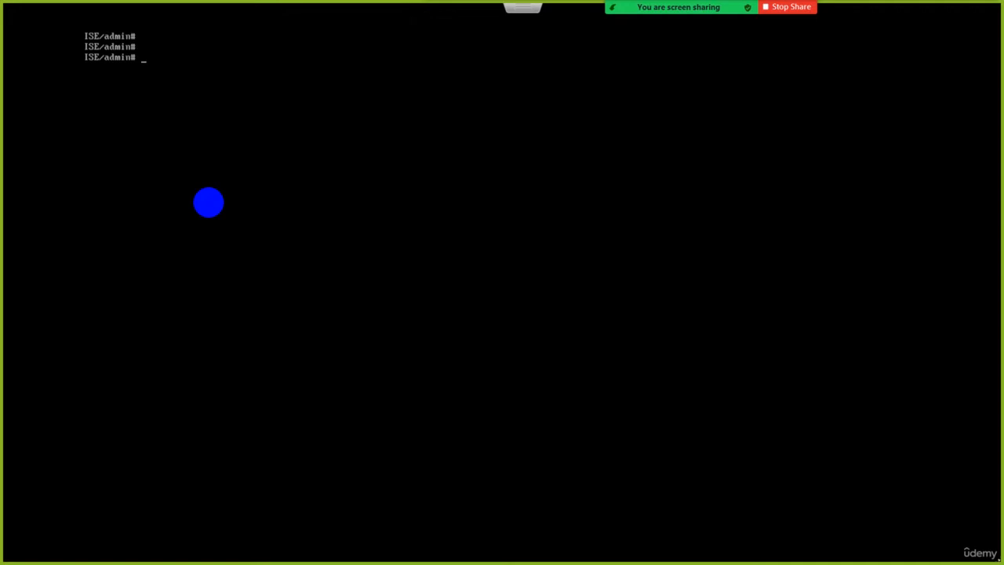
Compose "copy running-config startup-config" and erase its arguments without running the command.
type("copy running-config  st")
key("Tab")
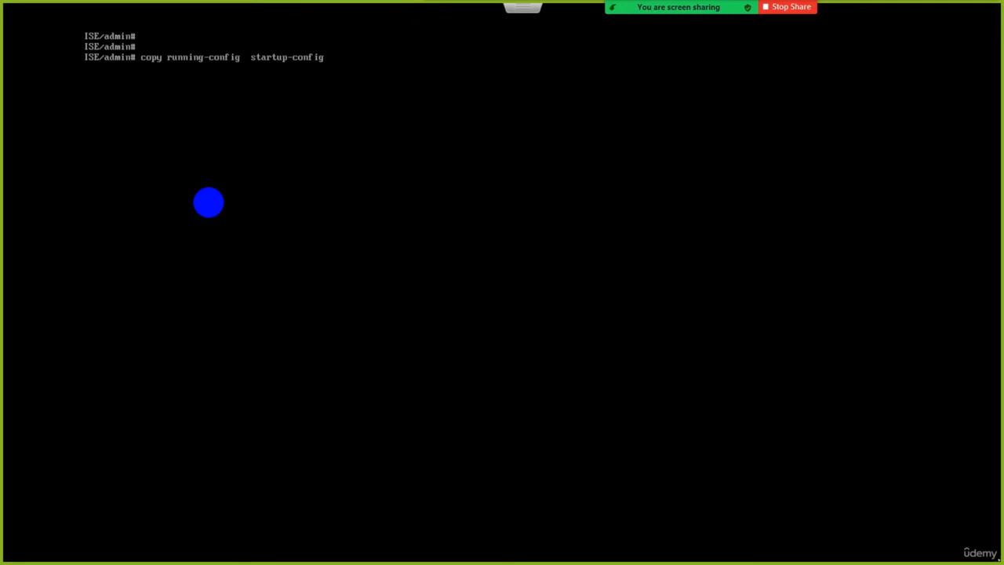
key("BackSpace")
key("BackSpace")
key("BackSpace")
key("BackSpace")
key("BackSpace")
key("BackSpace")
key("BackSpace")
key("BackSpace")
key("BackSpace")
key("BackSpace")
key("BackSpace")
key("BackSpace")
key("BackSpace")
key("BackSpace")
key("BackSpace")
key("BackSpace")
key("BackSpace")
key("BackSpace")
key("BackSpace")
key("BackSpace")
Change the pending command to "copy startup-config running-config" and erase it without running it.
key("BackSpace")
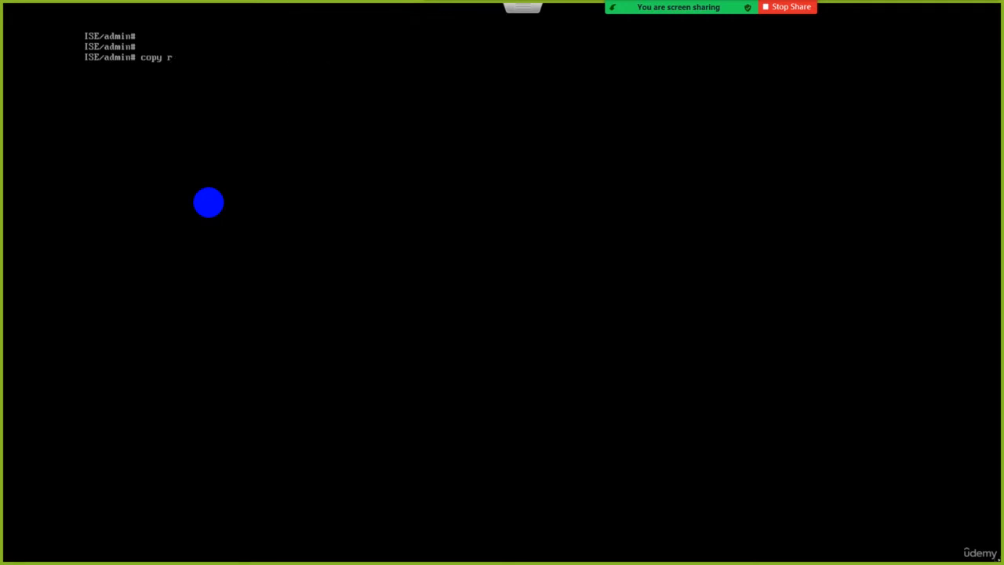
type("st")
key("BackSpace")
key("BackSpace")
key("BackSpace")
type("st")
key("Tab")
type("ru")
key("Tab")
key("BackSpace")
key("BackSpace")
key("BackSpace")
key("BackSpace")
key("BackSpace")
key("BackSpace")
key("BackSpace")
key("BackSpace")
key("BackSpace")
key("BackSpace")
key("BackSpace")
key("BackSpace")
key("BackSpace")
key("BackSpace")
key("BackSpace")
key("BackSpace")
key("BackSpace")
key("BackSpace")
key("BackSpace")
key("BackSpace")
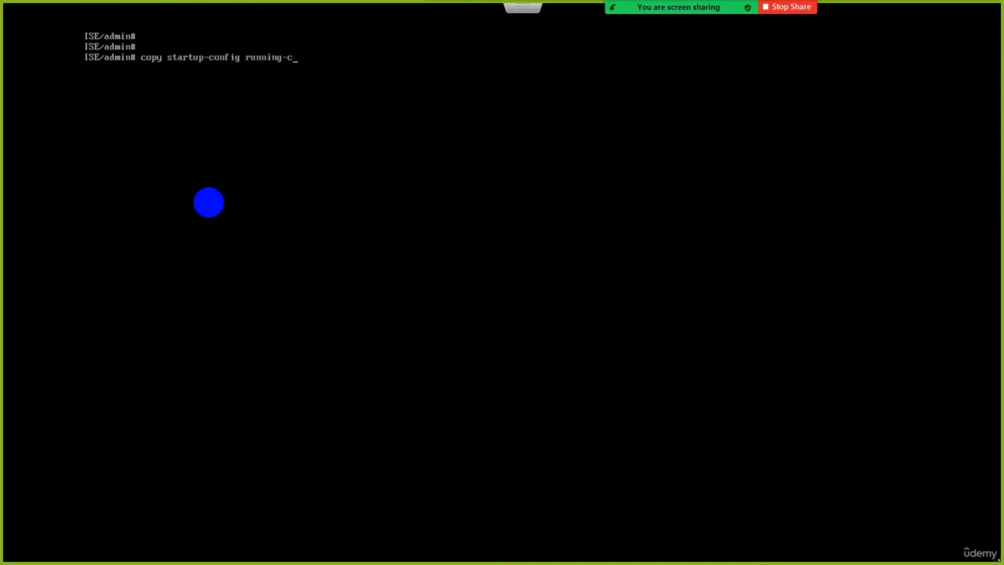
Display the running configuration with "show running-config", page through to its end, and clear the console with cls.
type("show ru")
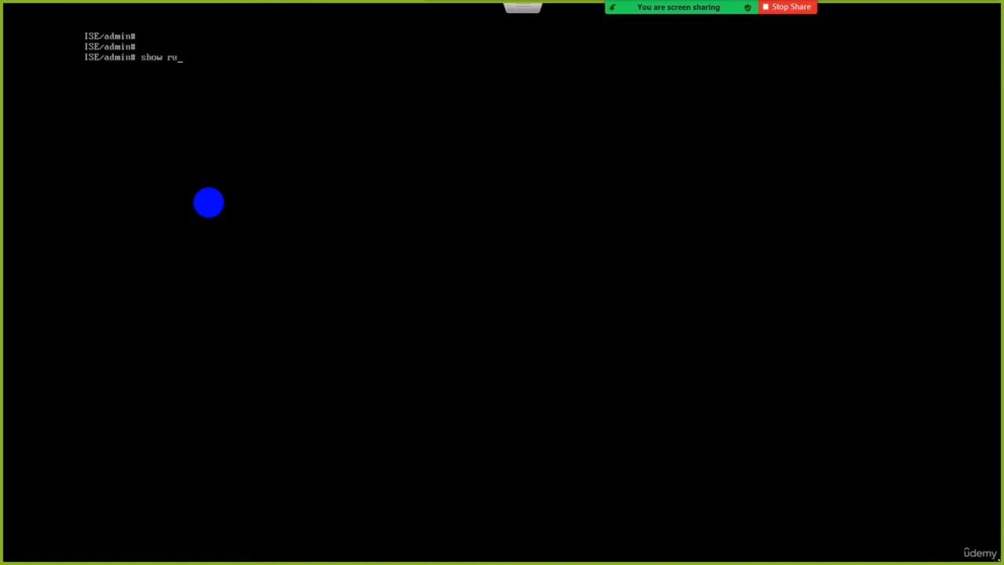
key("Tab")
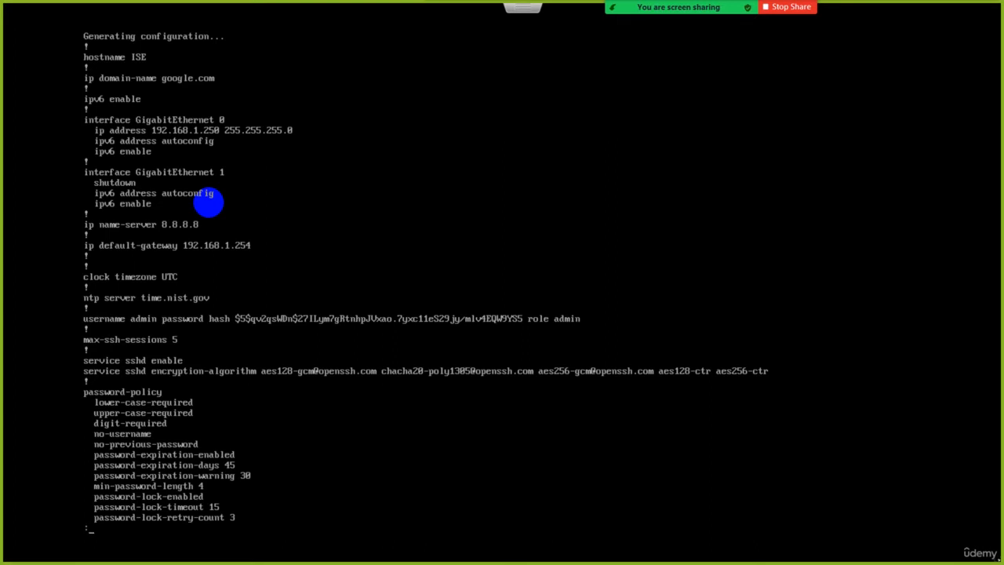
key("Return")
key("Return")
key("Return")
key("Return")
key("Return")
key("Return")
key("Return")
key("Return")
key("Return")
key("Return")
key("Return")
key("Return")
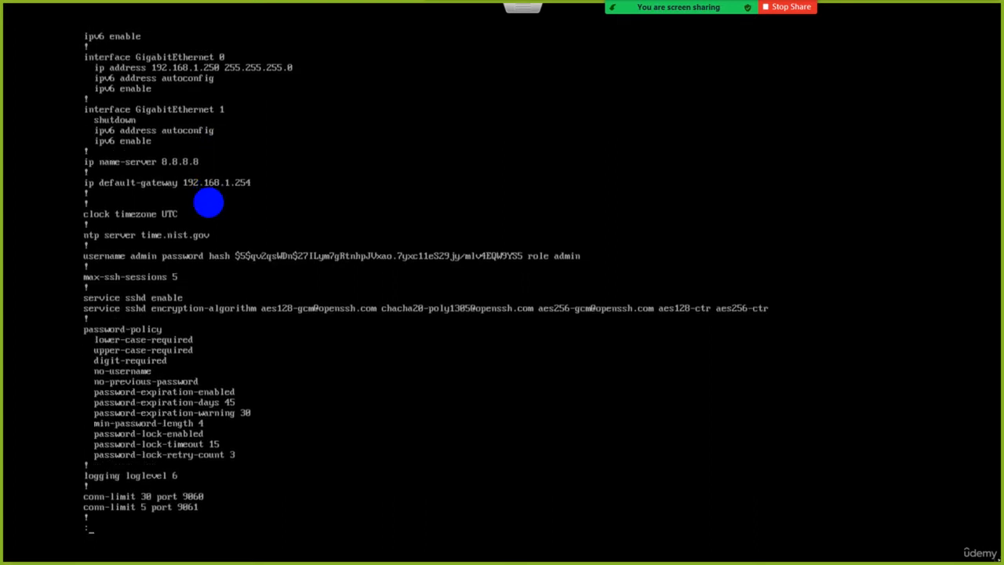
key("Return")
key("Return")
key("Return")
key("Return")
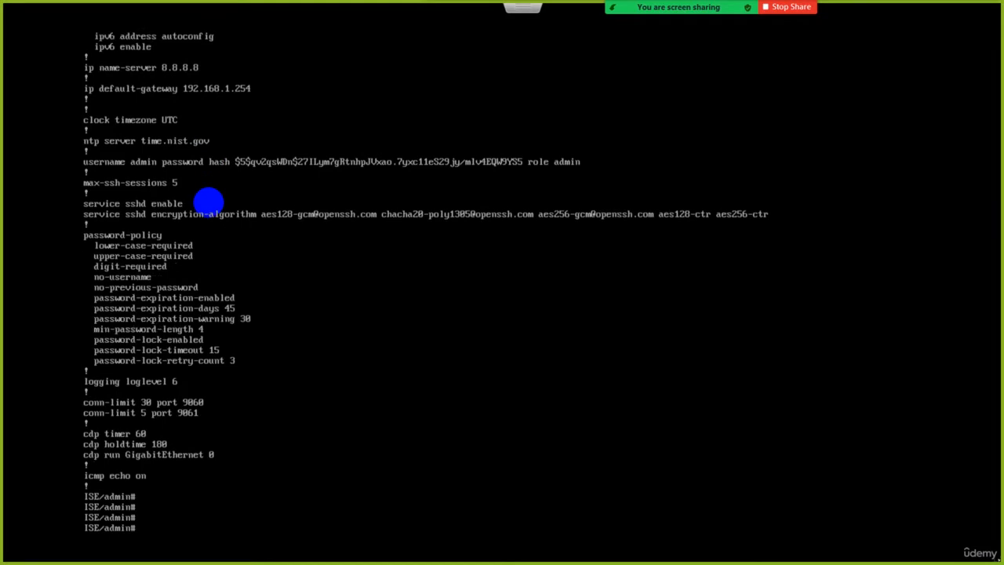
type("cls")
Query the argument help of "debug" with ?, and enable all debugging with "debug all".
key("Return")
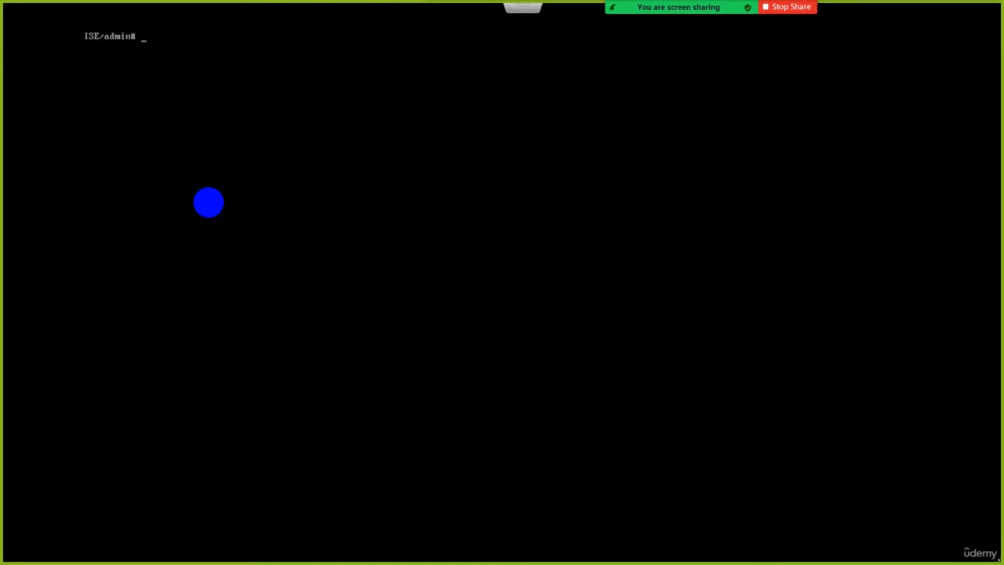
key("Return")
key("Return")
type("debug")
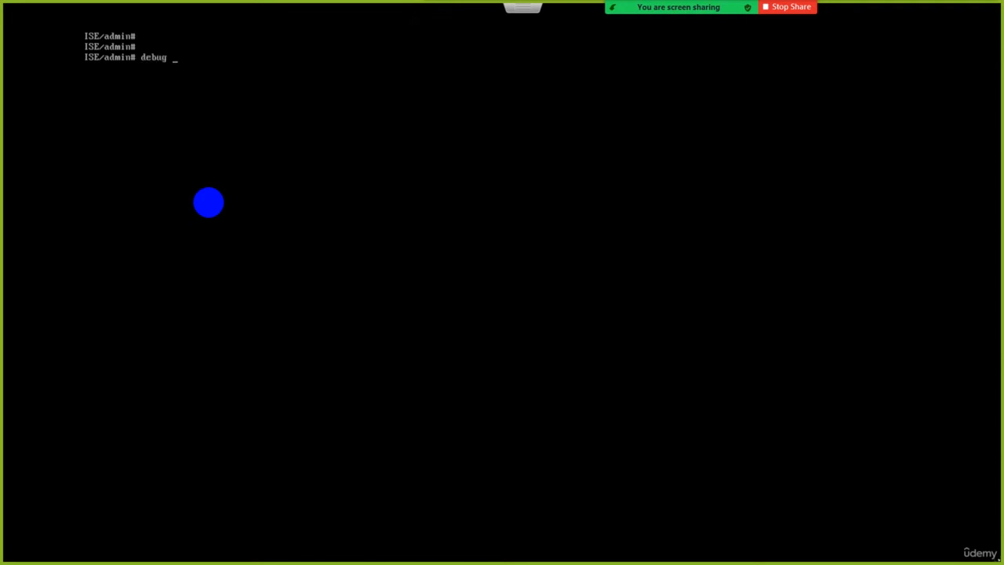
type(" ?")
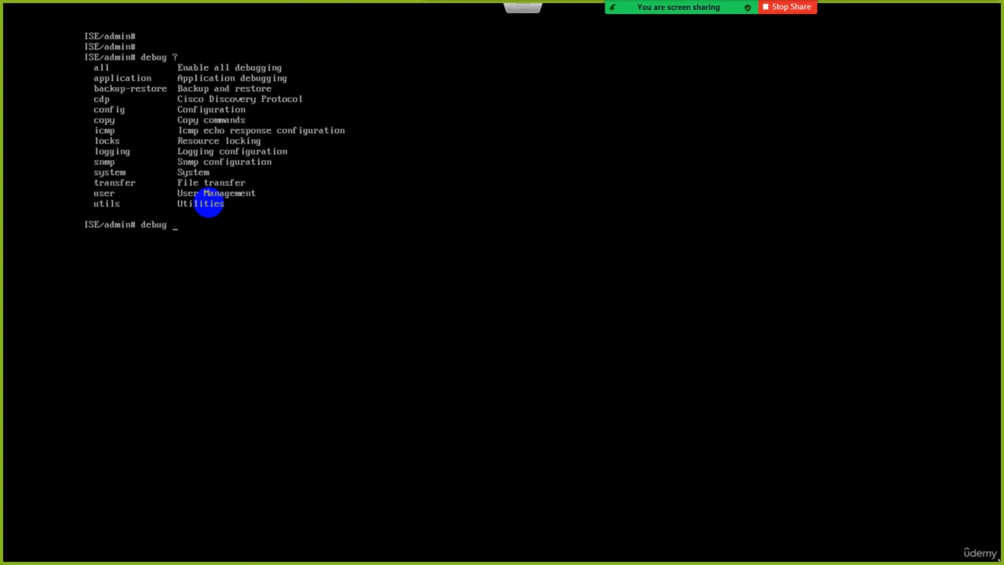
type("all")
key("Return")
key("Return")
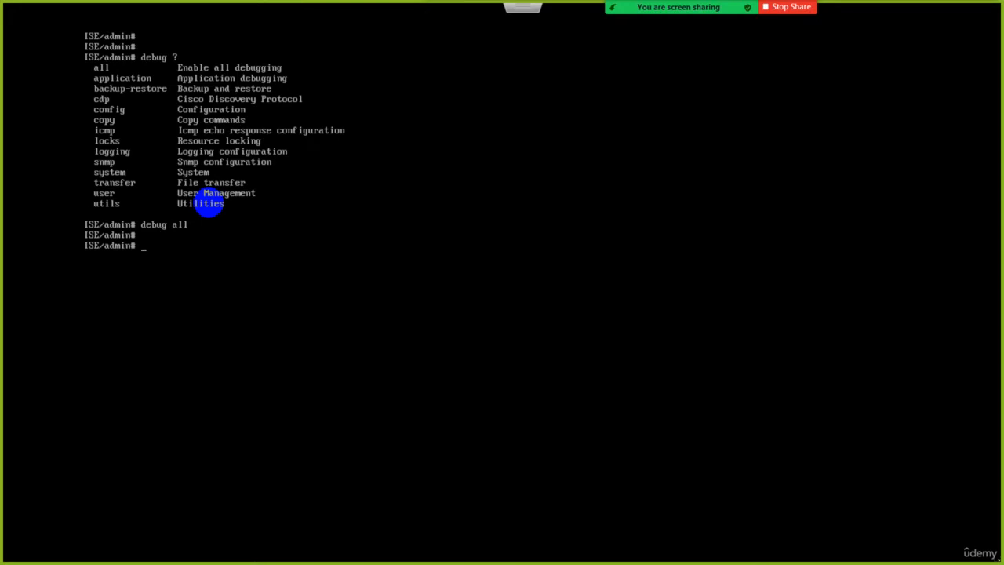
Disable all debugging with "undebug all".
type("undebug all")
key("Return")
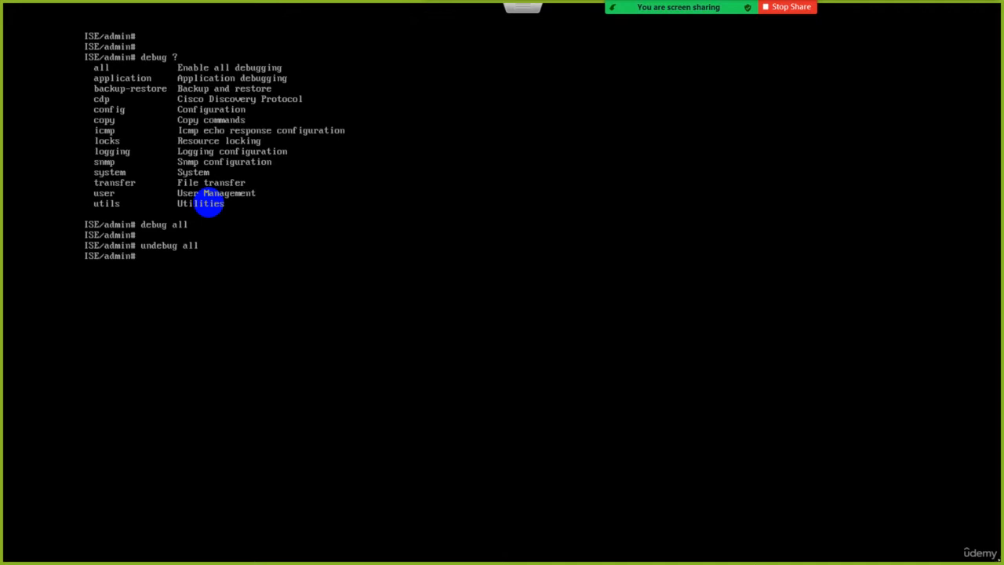
Clear the console with cls, and clear it again with "clear screen".
type("cls")
key("Return")
key("Return")
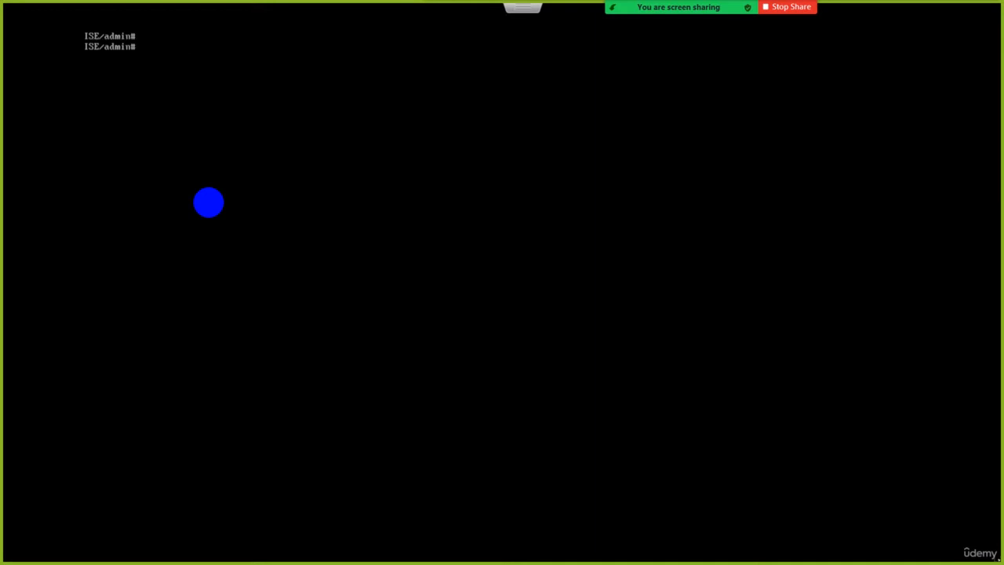
type("clear screen")
key("Return")
key("Return")
key("Return")
key("Return")
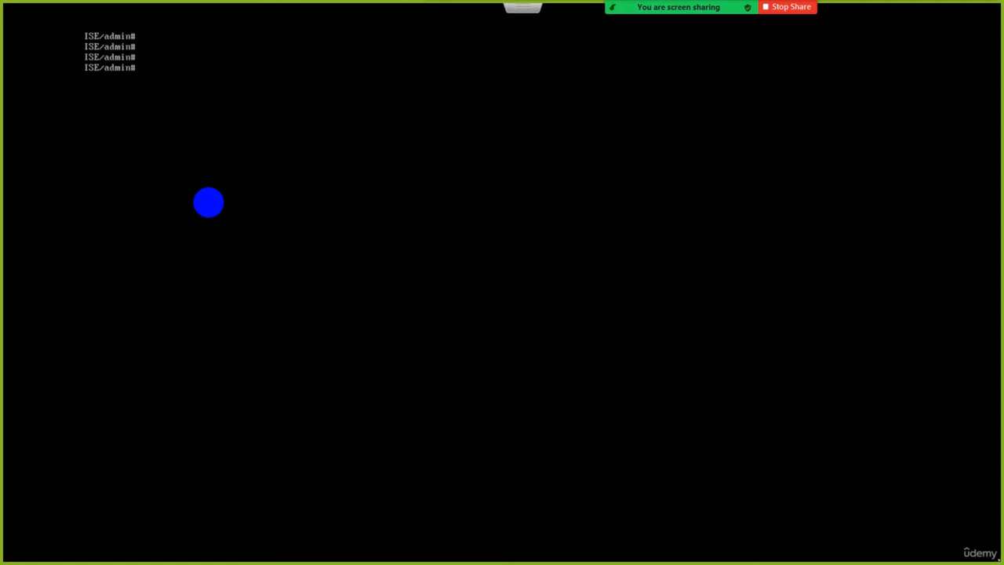
Query the argument help of "reload" with ?, and erase the command without running it.
type("reload ?")
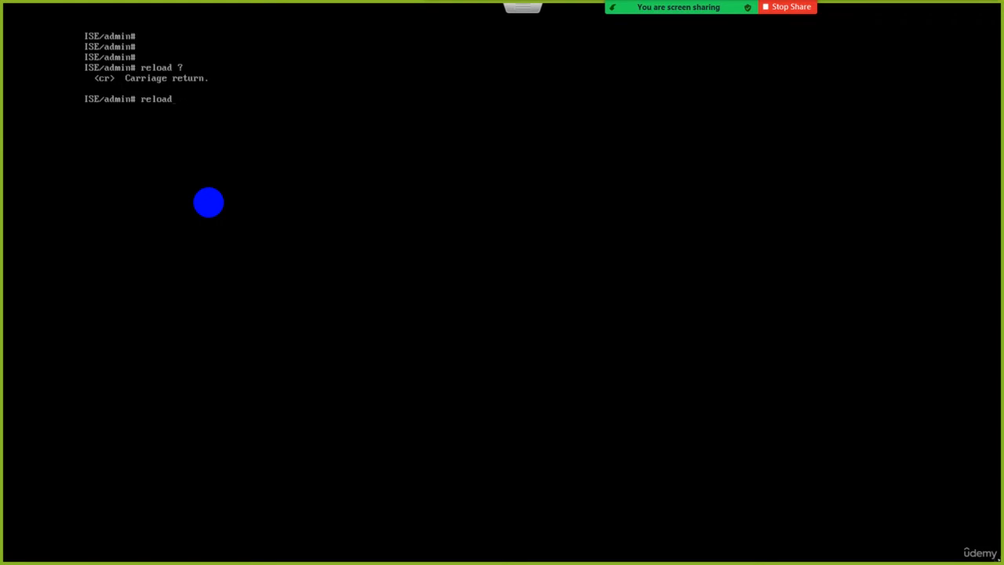
key("BackSpace")
key("BackSpace")
key("BackSpace")
key("BackSpace")
key("BackSpace")
key("BackSpace")
key("BackSpace")
Query the argument help of "halt" with ?, and erase the command without running it.
type("halt ?")
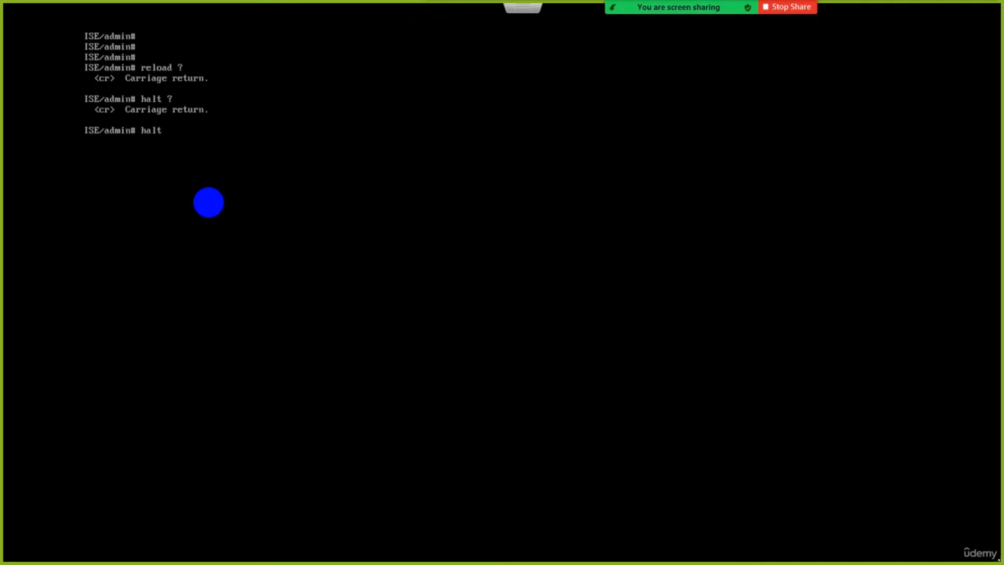
key("BackSpace")
key("BackSpace")
key("BackSpace")
key("BackSpace")
Query the argument help of the "password" command with ?, and erase it without running it.
type("password ?")
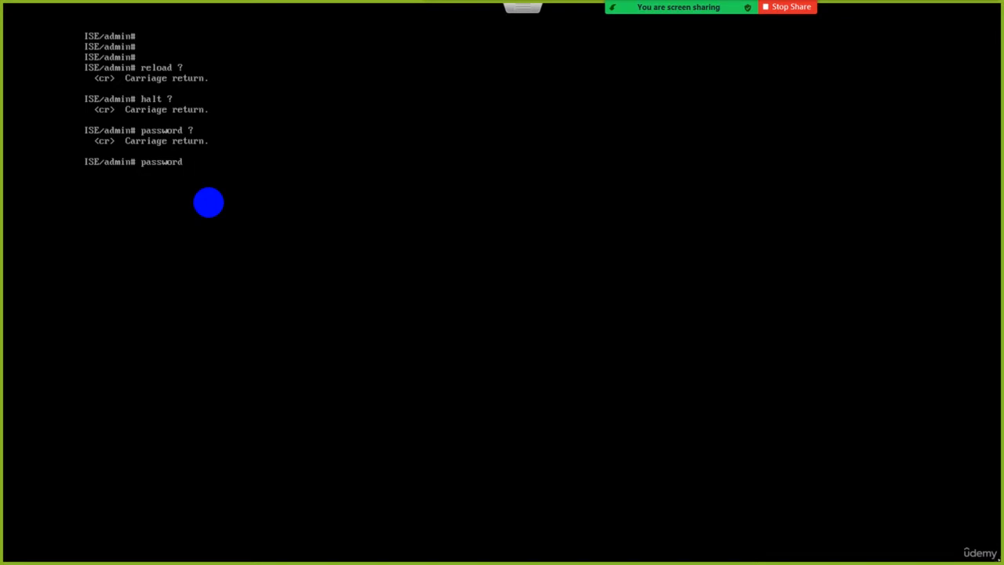
key("BackSpace")
key("BackSpace")
key("BackSpace")
key("BackSpace")
key("BackSpace")
key("BackSpace")
key("BackSpace")
key("BackSpace")
Test the connectivity to 8.8.8.8 with the ping command.
type("ping 8.8.8.8")
key("Return")
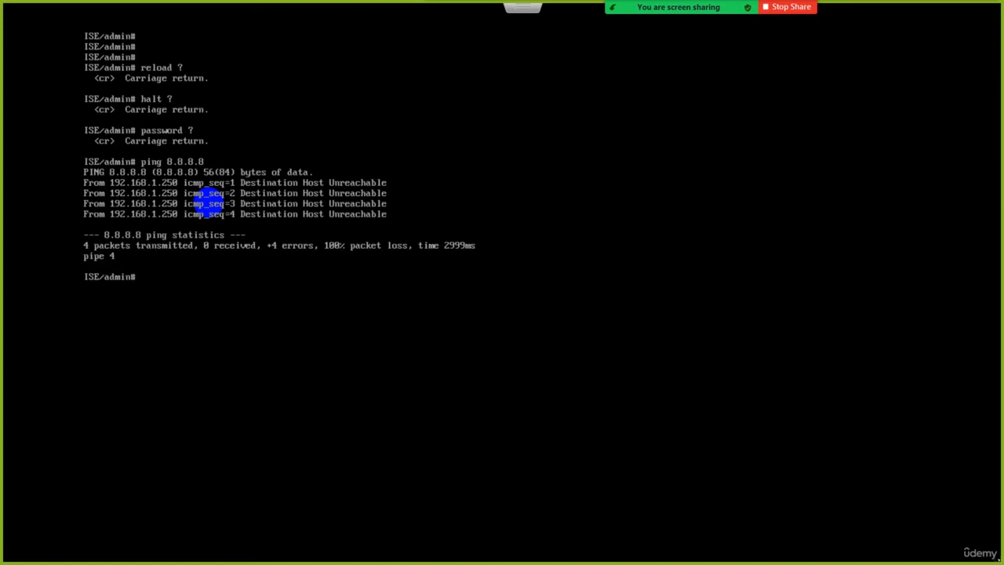
Trace the route to 8.8.8.8 with "traceroute 8.8.8.8", and clear the console.
type("traceroute 8.8.8.8")
key("Return")
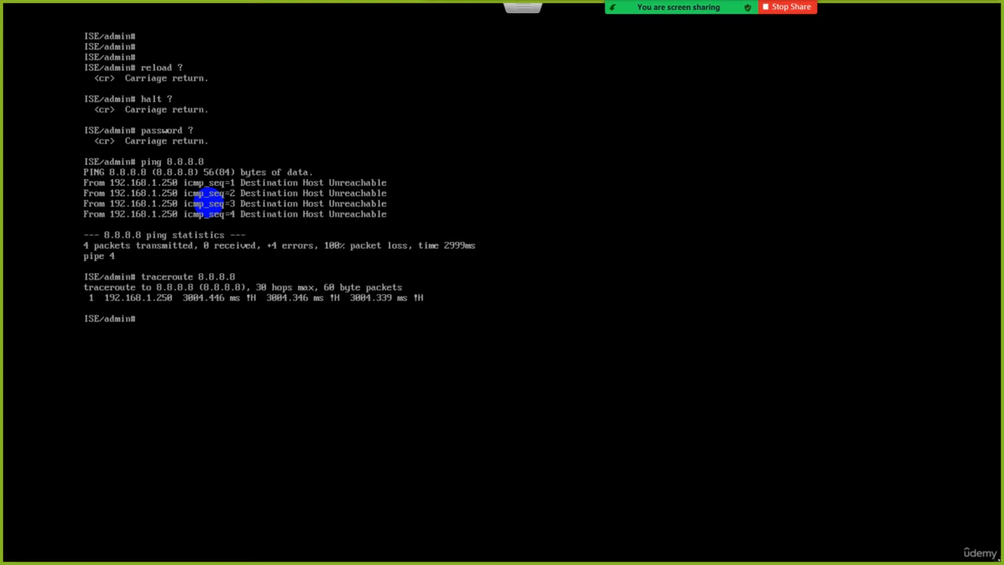
key("ctrl+l")
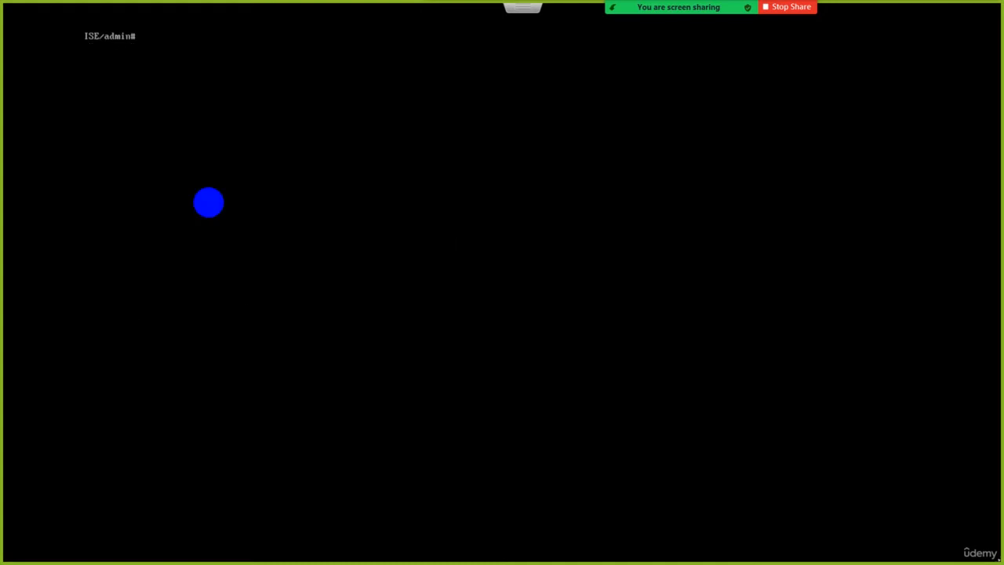
Query the argument help of the "ssh" command with ?
key("Return")
type("sh")
type("s")
type(" ?")
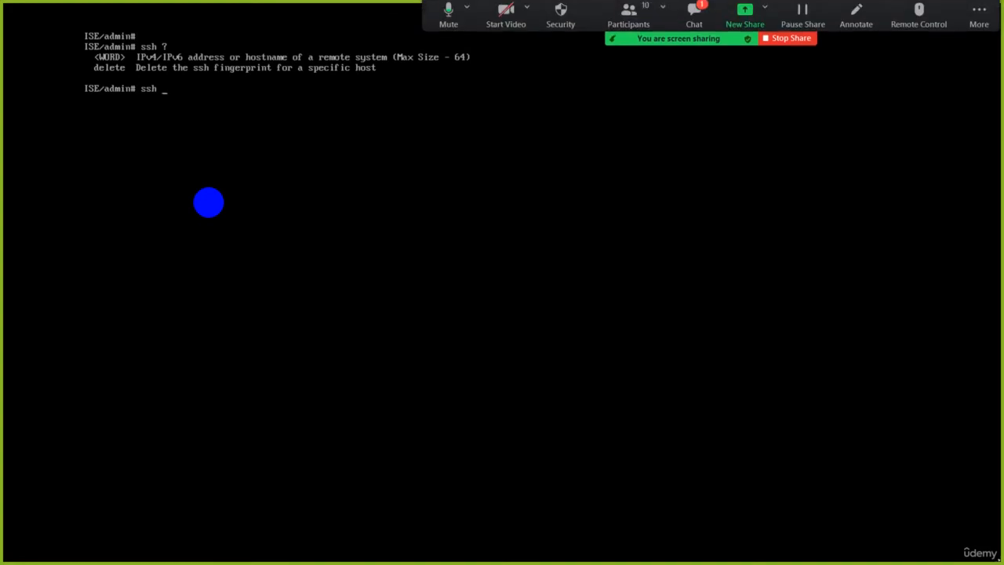
Read the newest messages in the Zoom meeting chat and close the chat window.
left_click(692, 16)
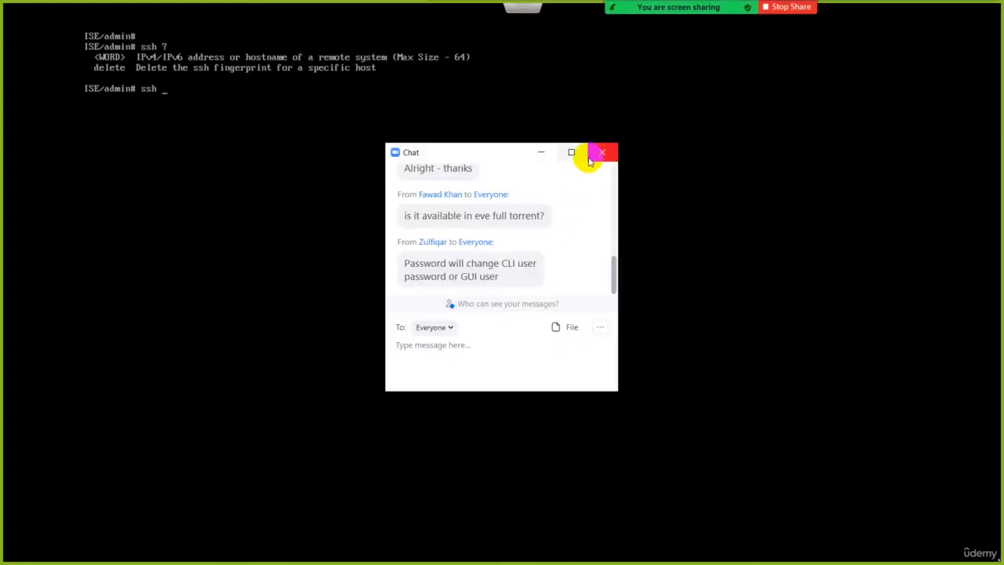
left_click(611, 153)
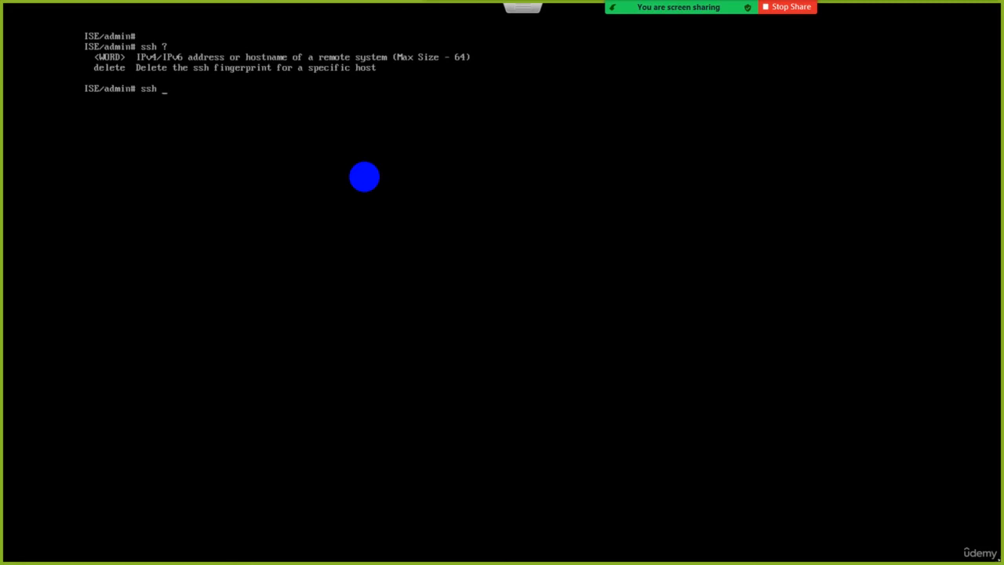
Query the argument help after "ssh 1.1.1.1" and after "ssh 1.1.1.1 admin" with ?
type("1")
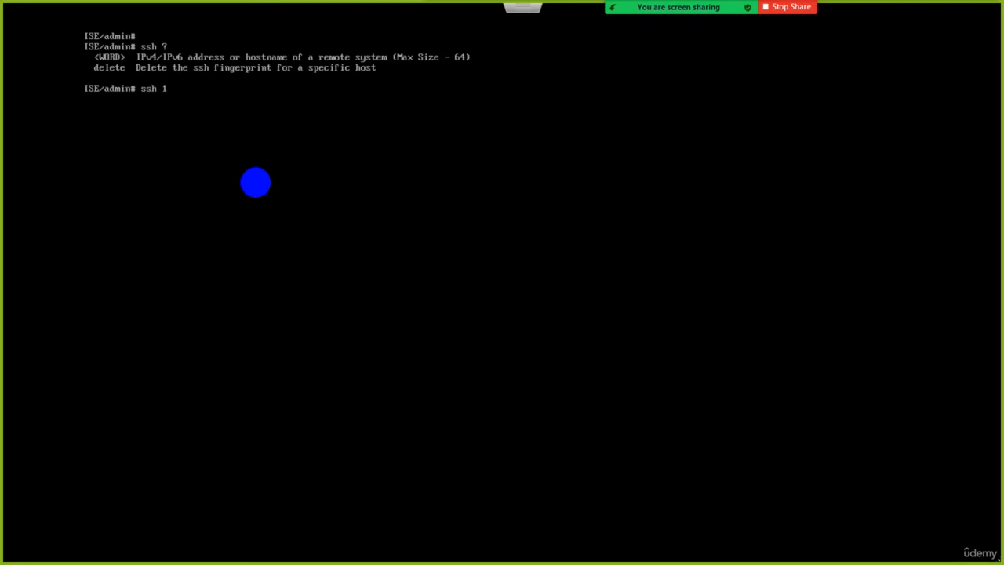
type(".1.1.1 ?")
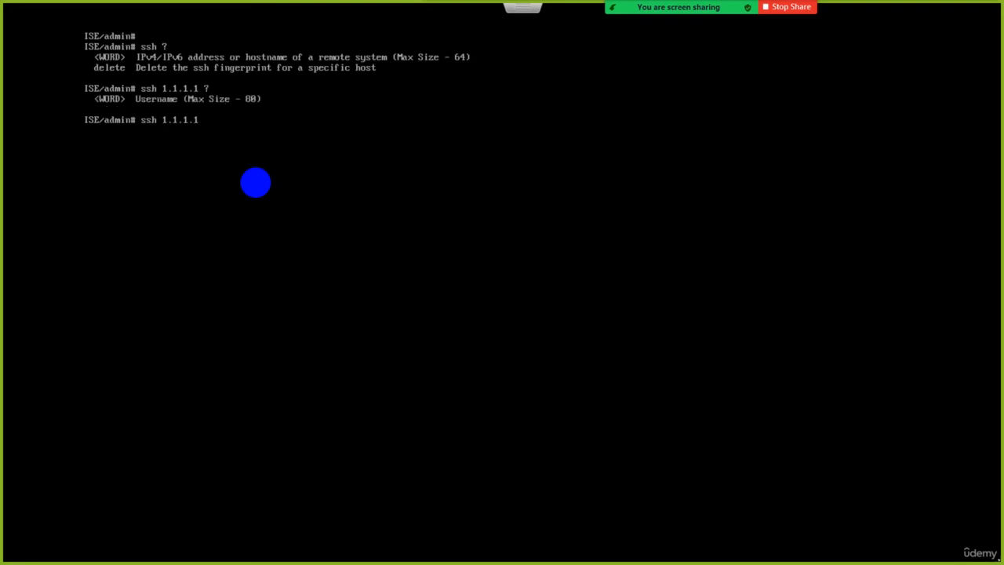
type("admin")
type(" ?")
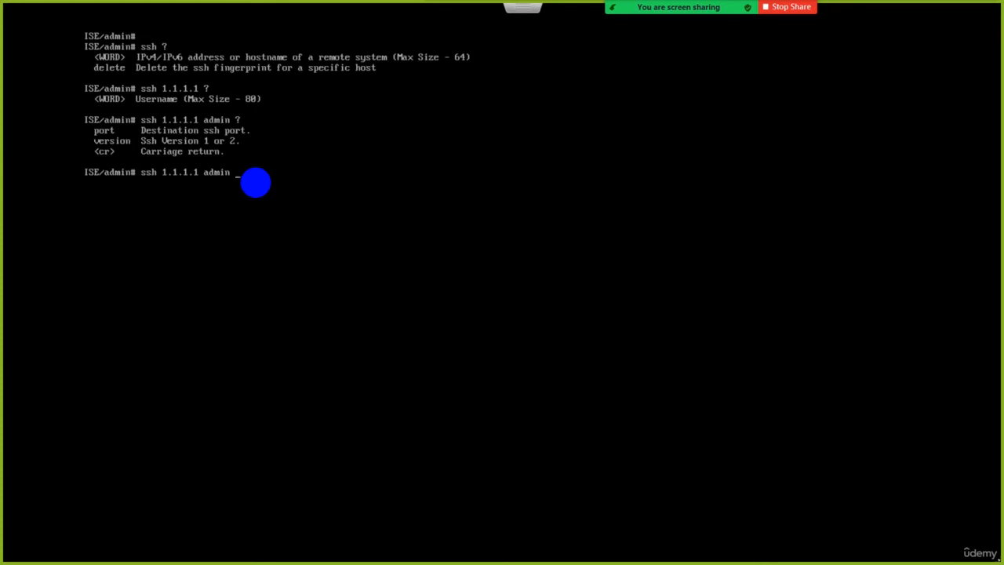
type("port 22")
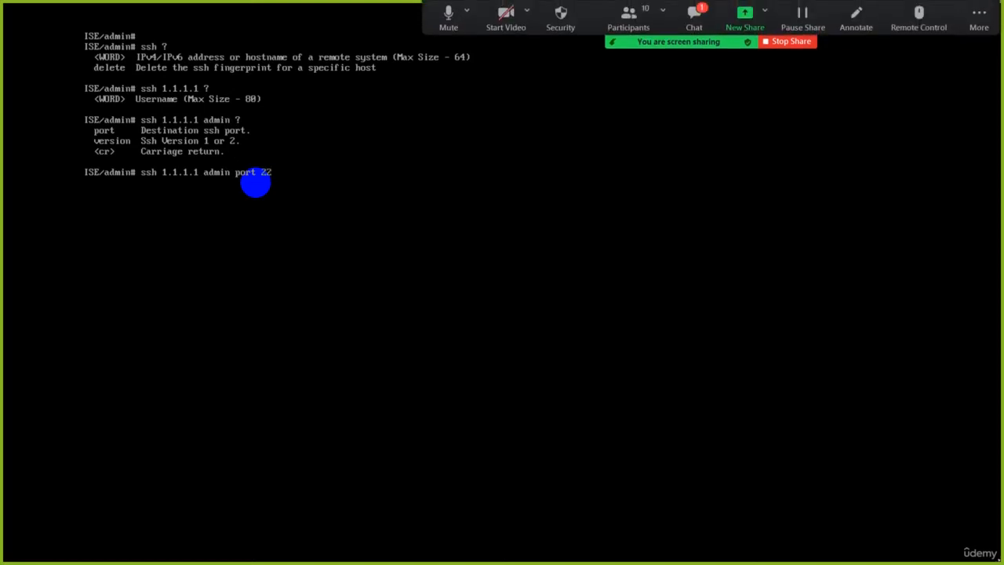
type(" ?version")
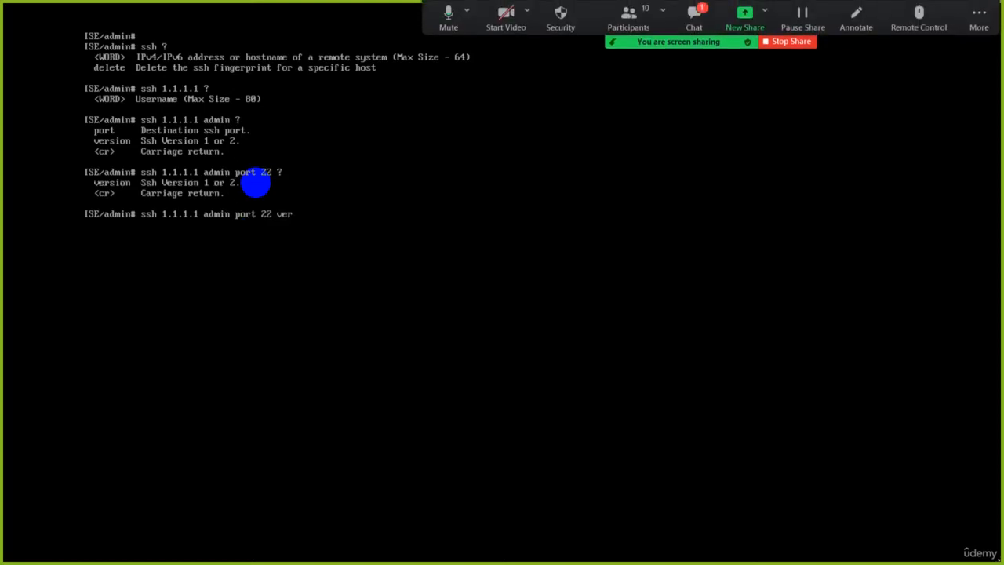
Check the newest messages in the Zoom meeting chat, and query the help after "ssh 1.1.1.1 admin port 22 version 2".
left_click(692, 12)
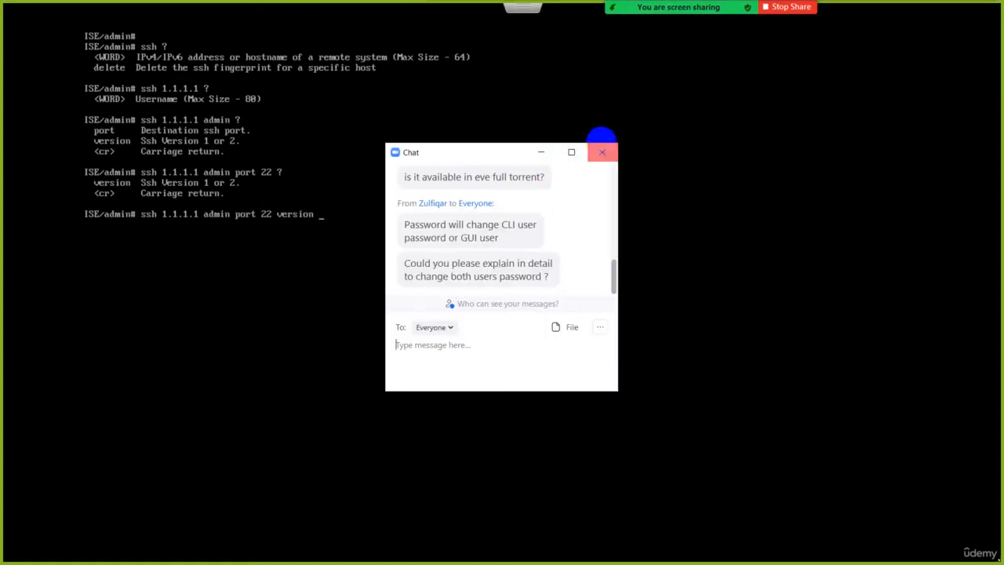
left_click(602, 152)
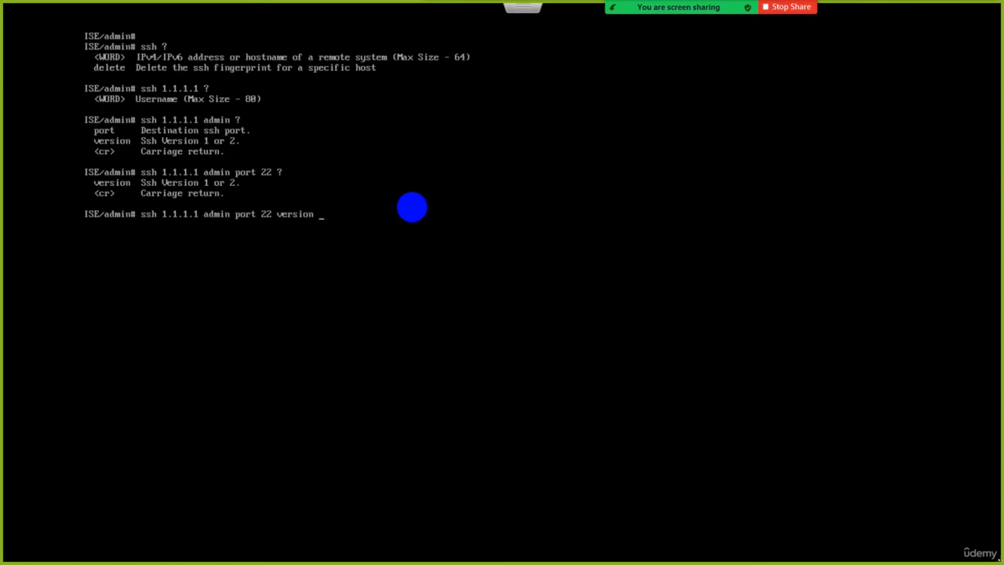
type("2")
type(" ?")
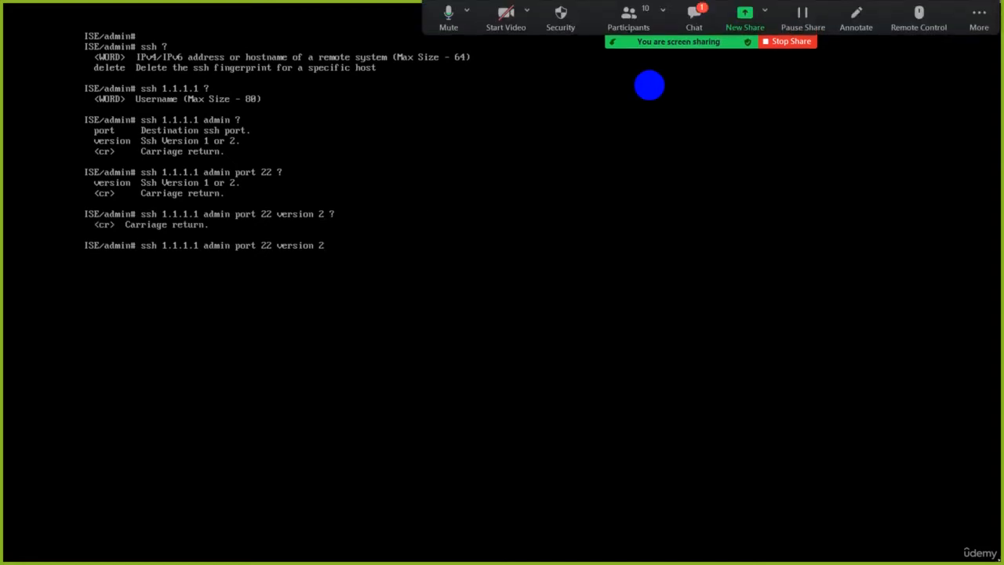
Read the latest Zoom chat message, close the chat, and erase the pending ssh command from the prompt.
left_click(694, 14)
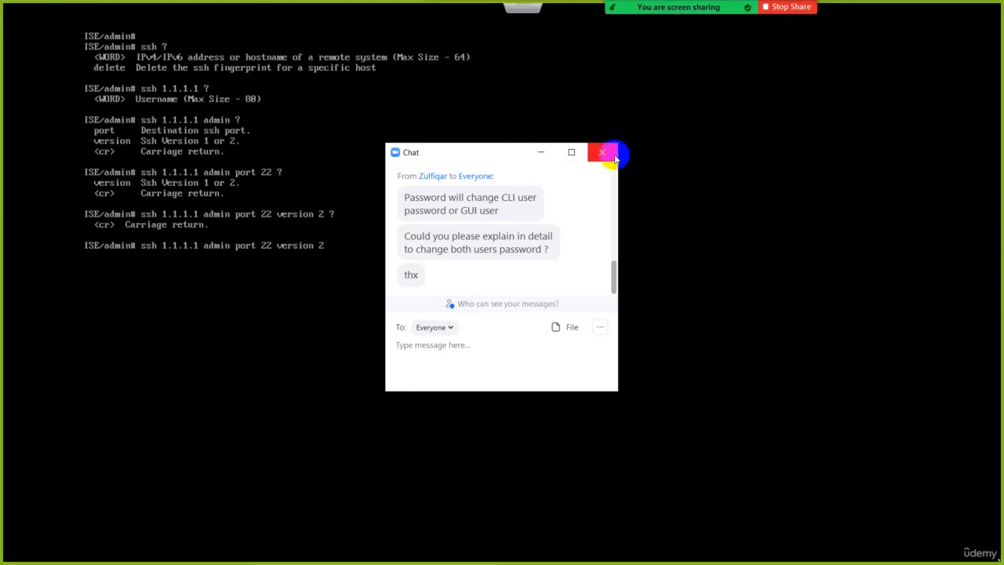
left_click(602, 152)
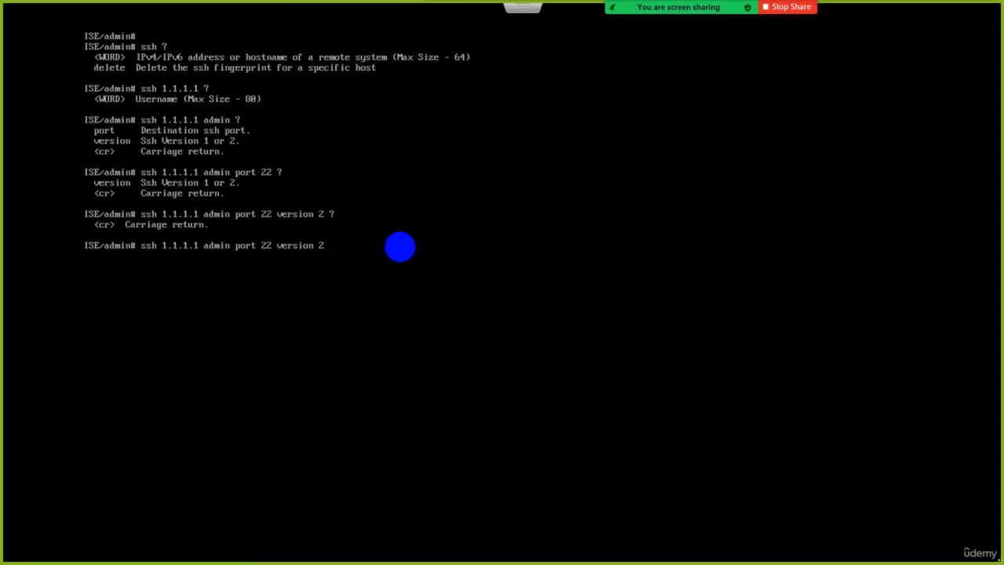
key("BackSpace")
key("BackSpace")
key("BackSpace")
key("BackSpace")
key("BackSpace")
key("BackSpace")
key("BackSpace")
key("BackSpace")
key("BackSpace")
key("BackSpace")
key("BackSpace")
key("BackSpace")
key("BackSpace")
key("BackSpace")
key("BackSpace")
key("BackSpace")
key("BackSpace")
key("BackSpace")
key("BackSpace")
key("BackSpace")
key("BackSpace")
key("BackSpace")
key("BackSpace")
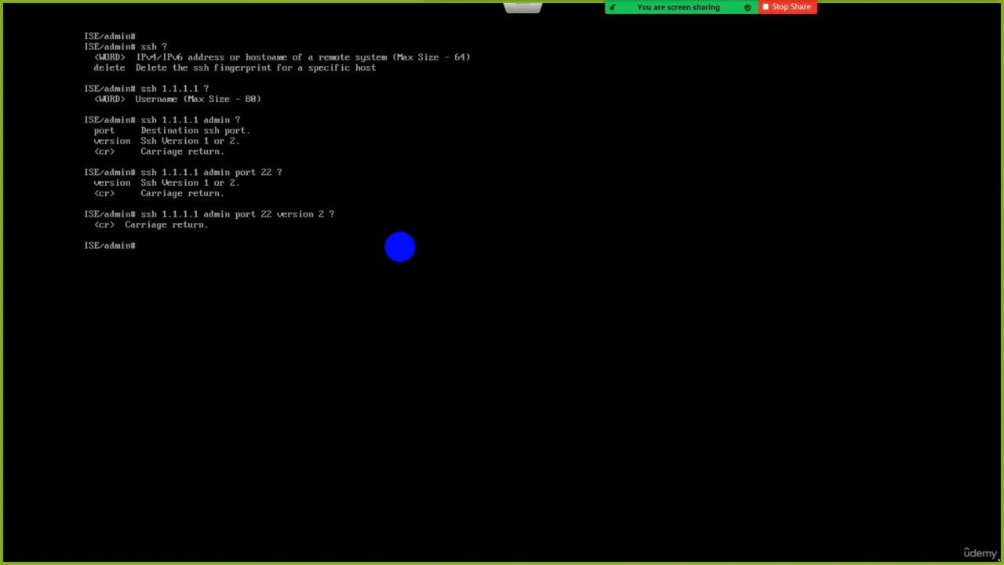
Change the CLI user's password with the "password" command, entering the old password, the new password and its confirmation.
type("password")
key("Return")
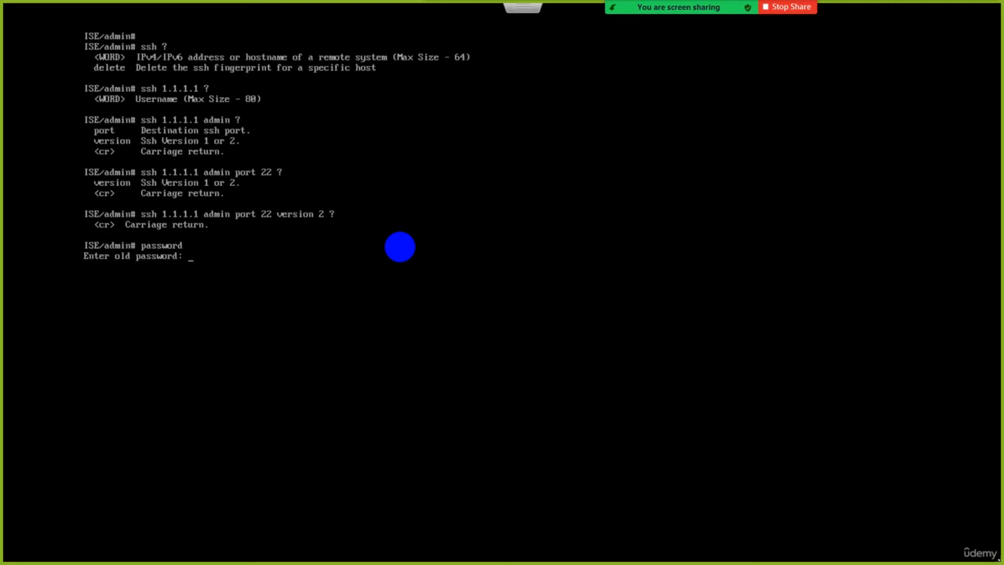
key("Return")
key("Return")
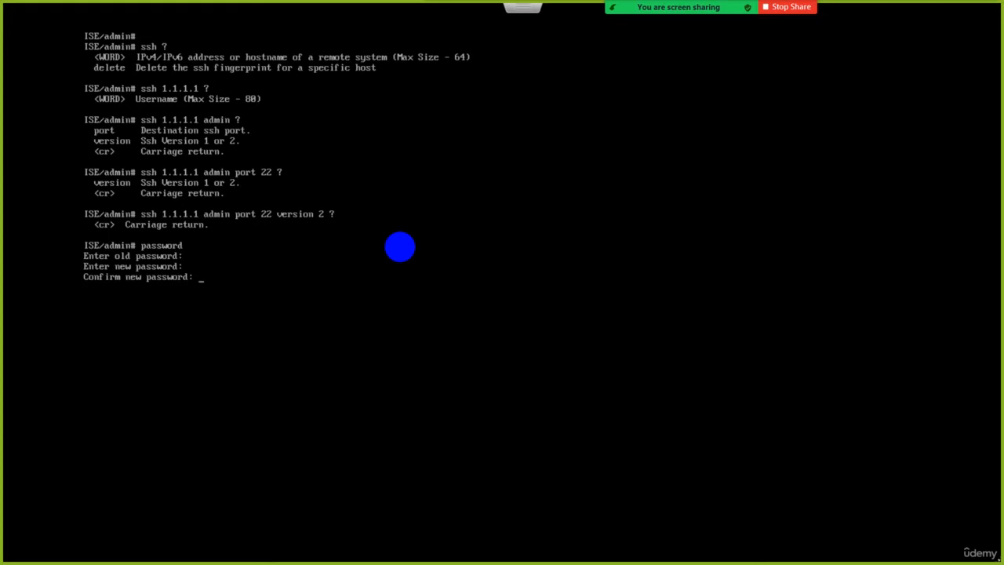
key("Return")
Exit the ISE session and log in again as admin with the account password.
type("exit")
key("Return")
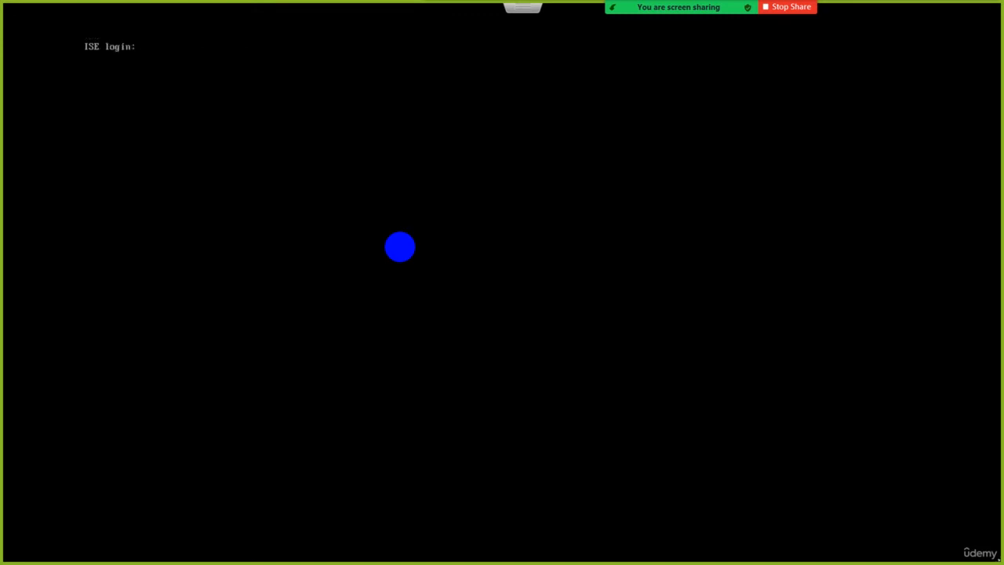
key("Return")
key("Return")
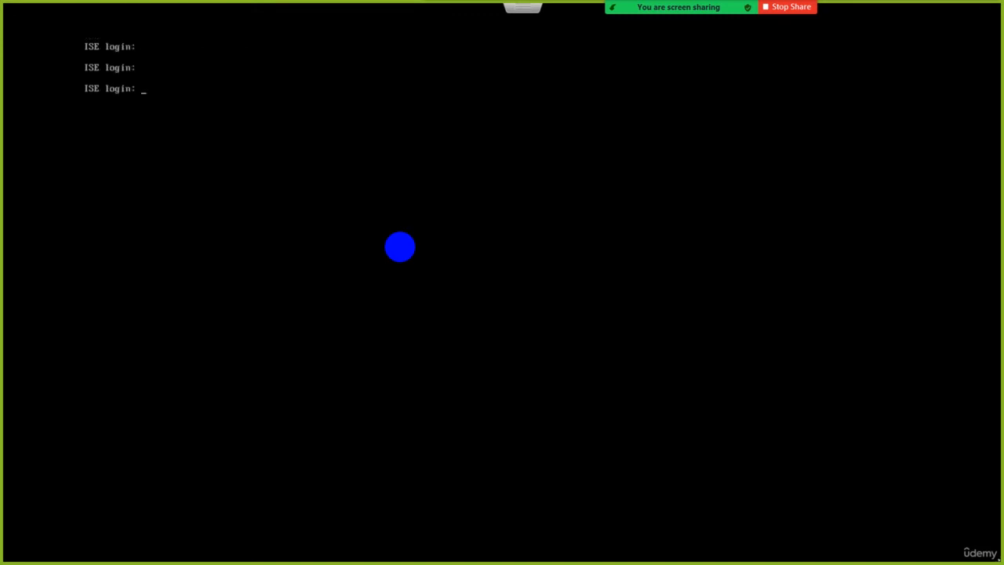
type("admin")
key("Return")
key("Return")
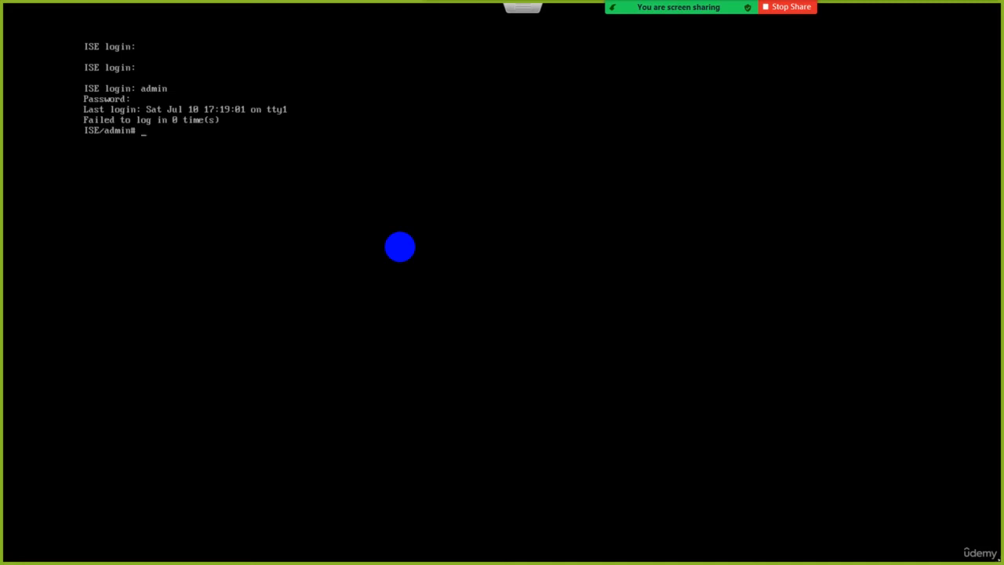
Leave the full-screen ISE2.7 console, close it, and open the browser console of the WIN10 virtual machine.
key("Escape")
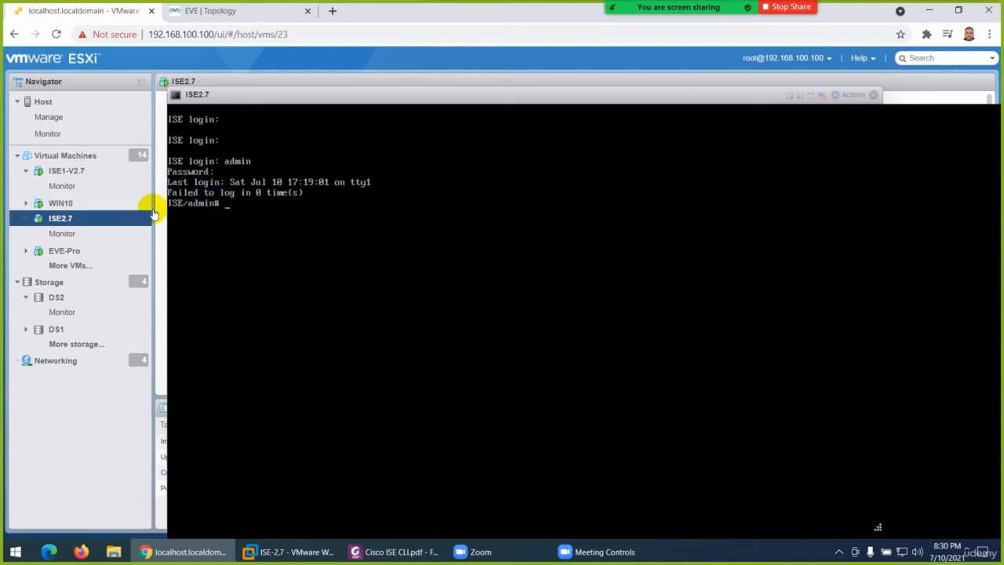
left_click(67, 205)
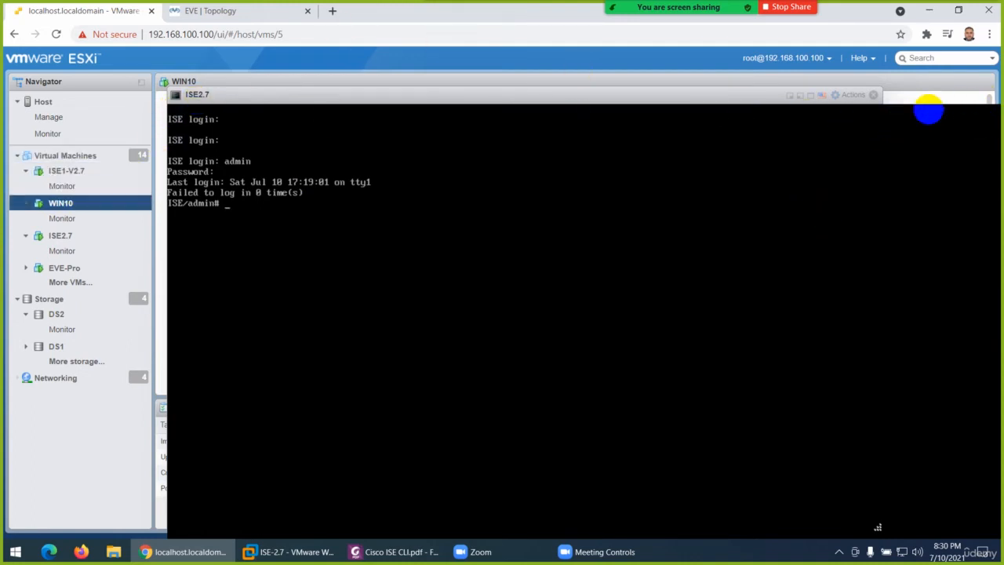
left_click(873, 95)
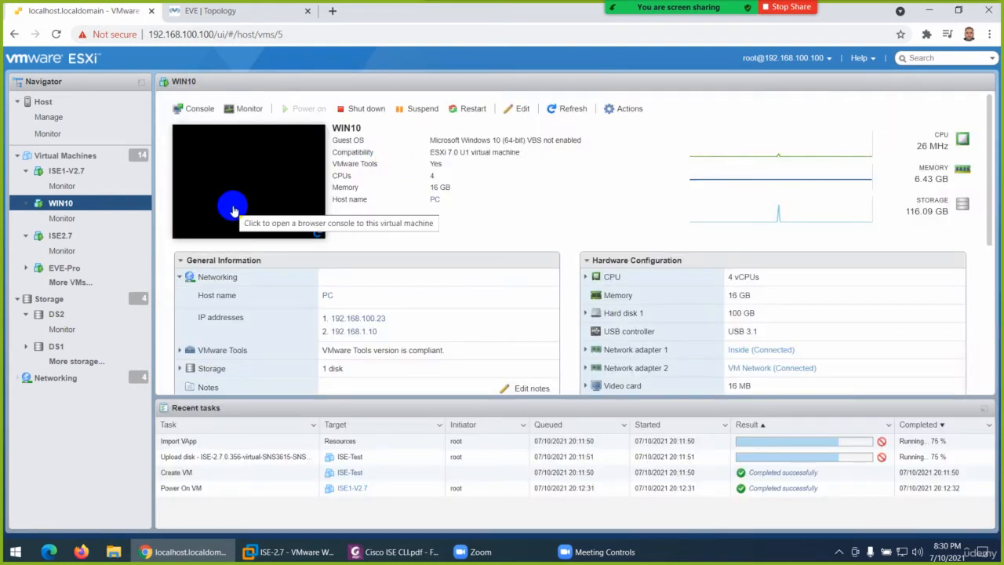
left_click(240, 181)
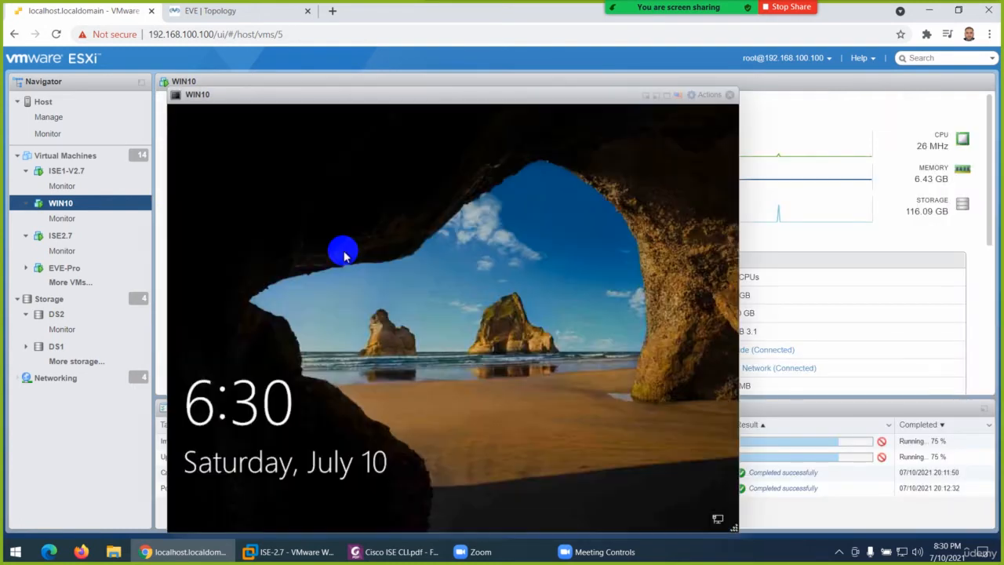
Dismiss the Windows lock screen in the WIN10 console and sign in with the account password.
left_click(433, 396)
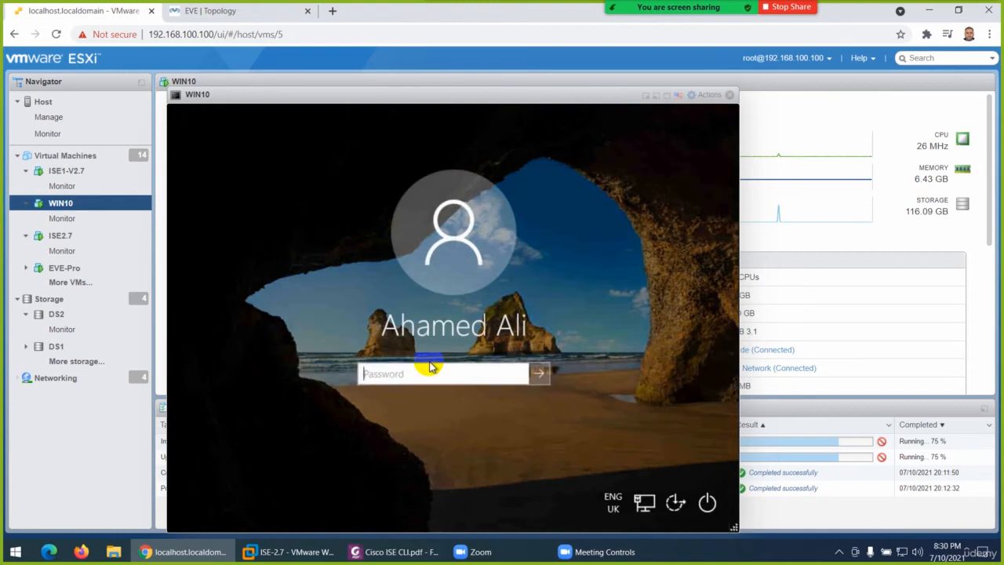
type("•••")
key("Return")
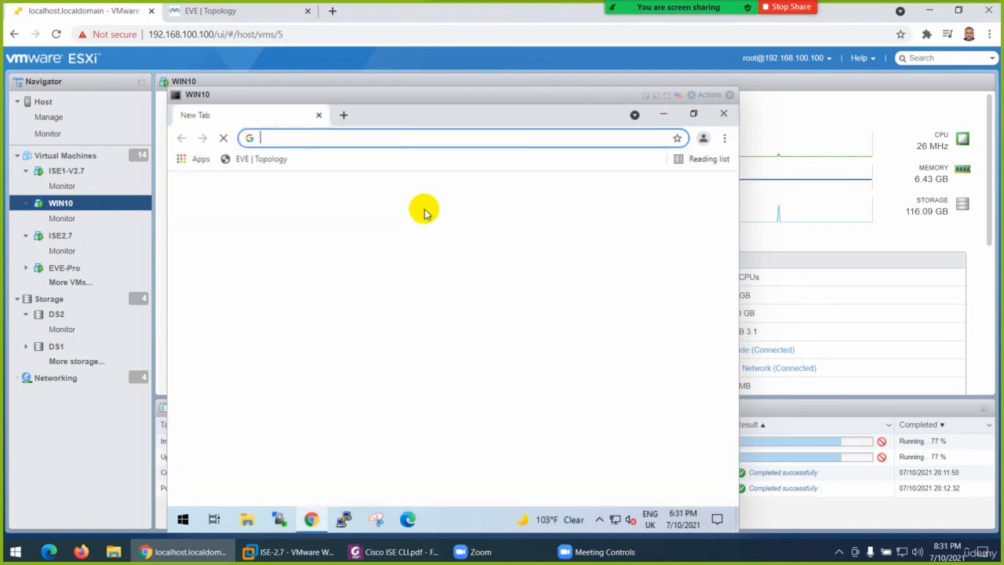
type("192")
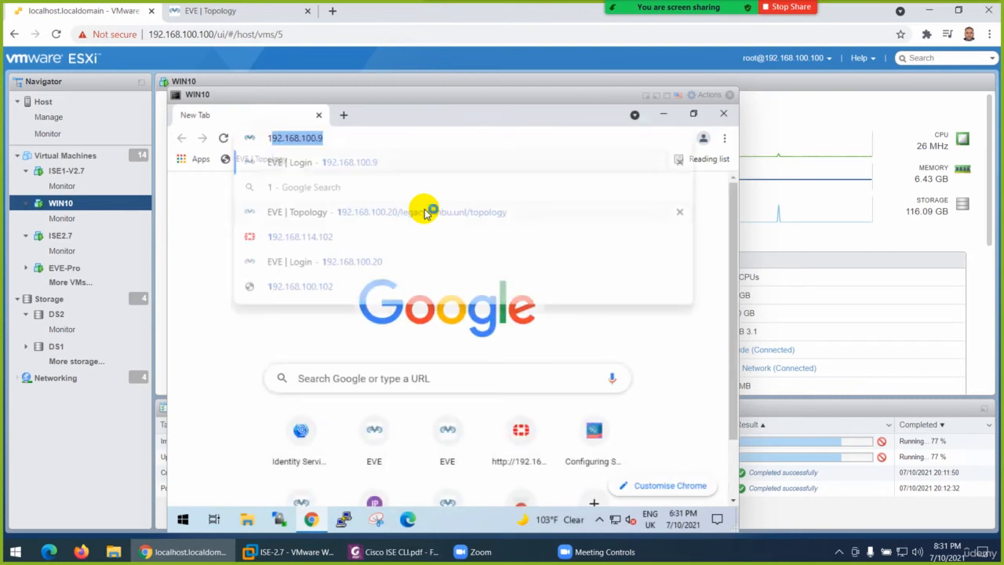
type(".168.1")
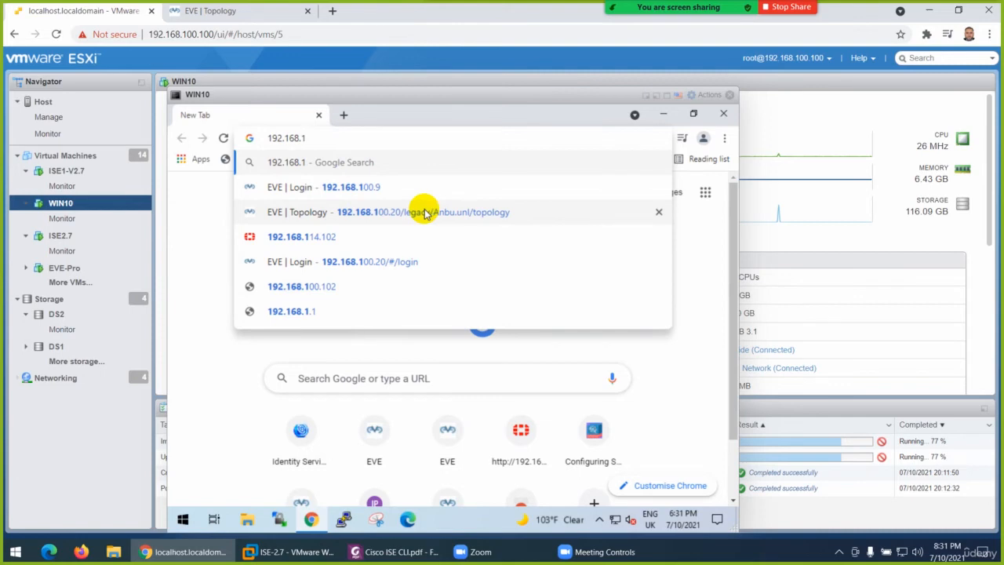
type("50")
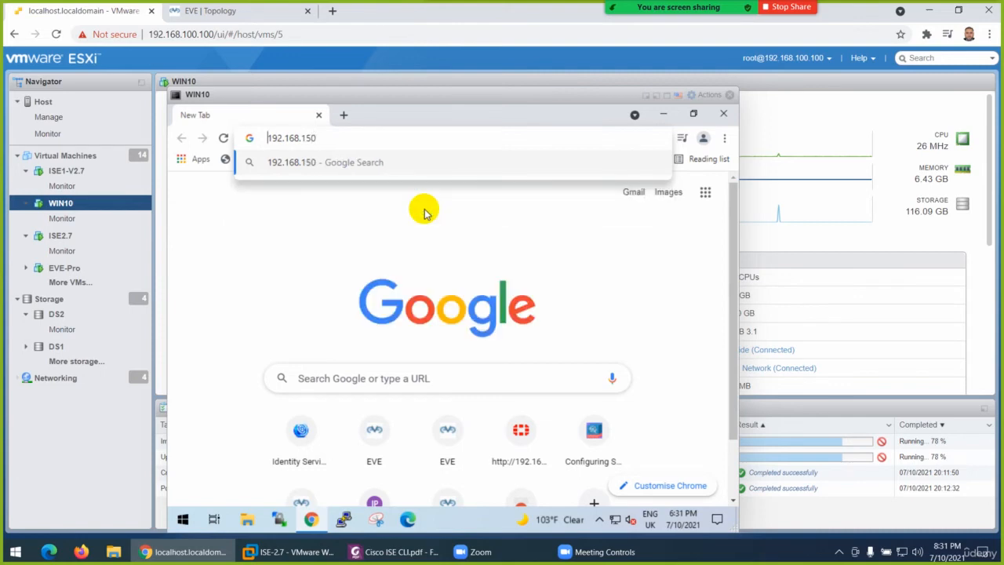
key("BackSpace")
key("BackSpace")
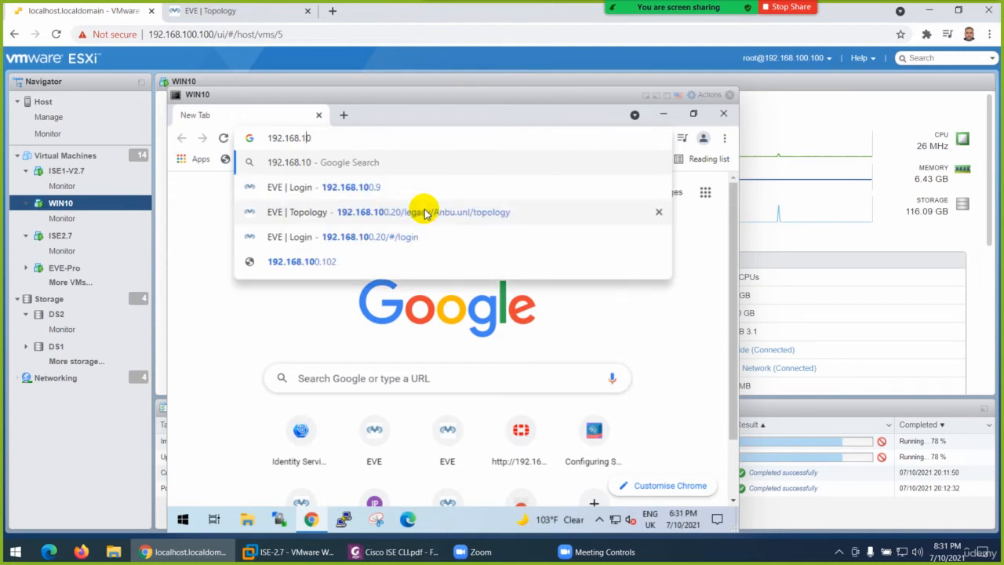
key("BackSpace")
type("0")
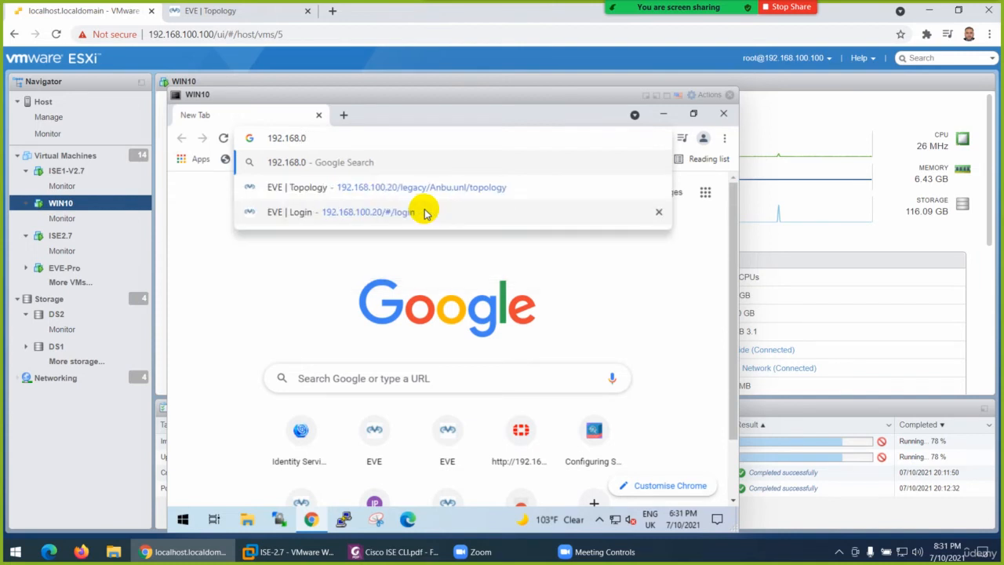
type("5")
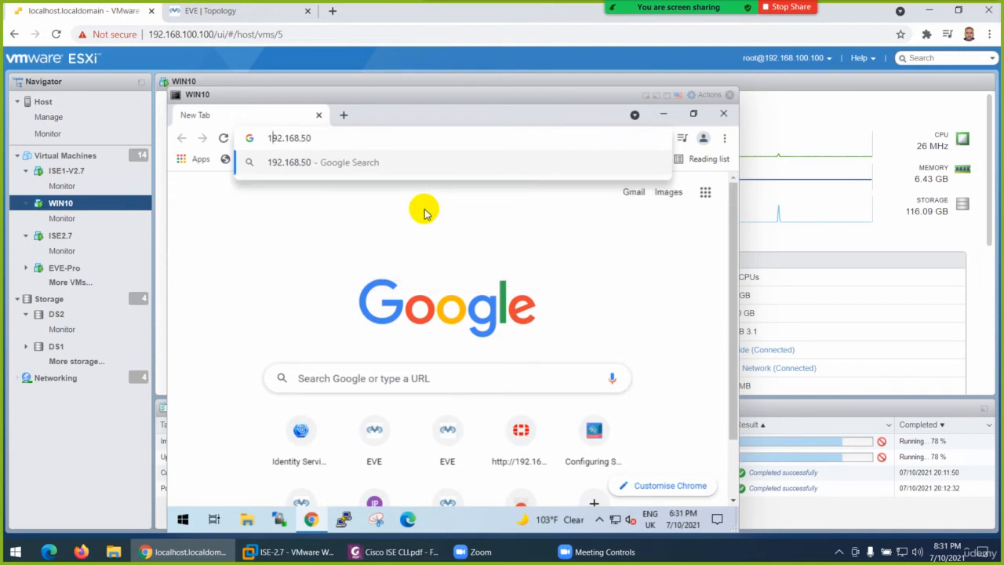
type("http")
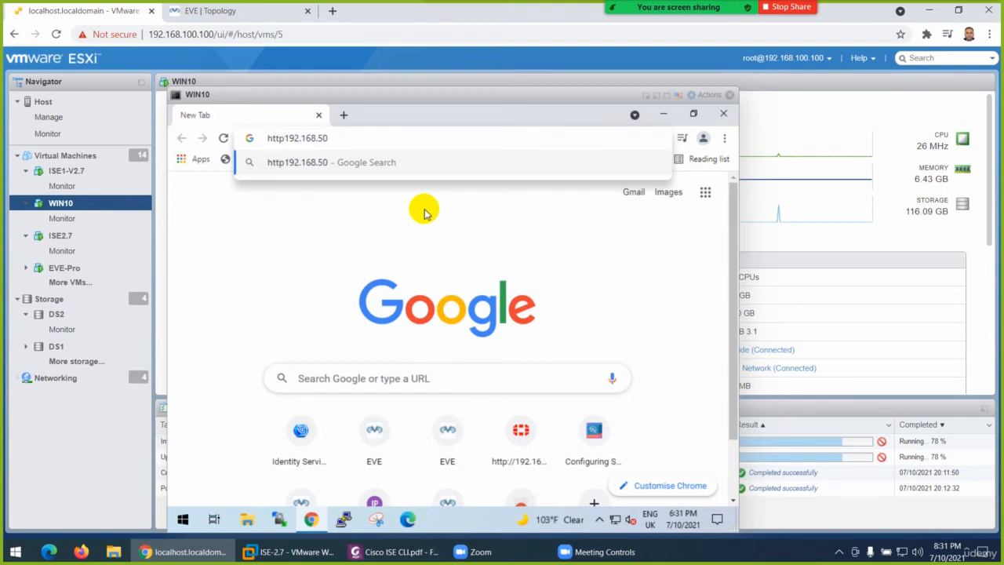
type("s://")
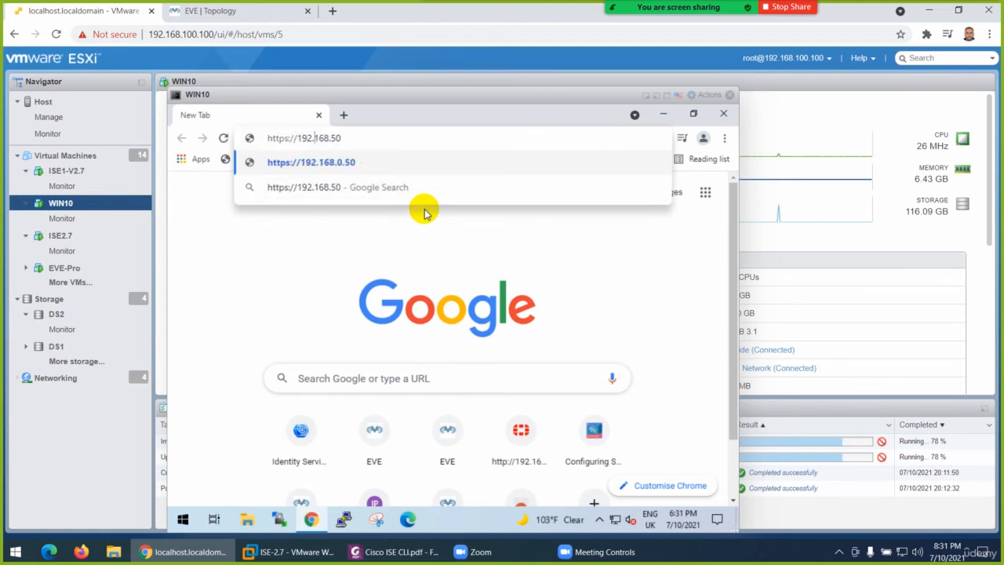
type("1.")
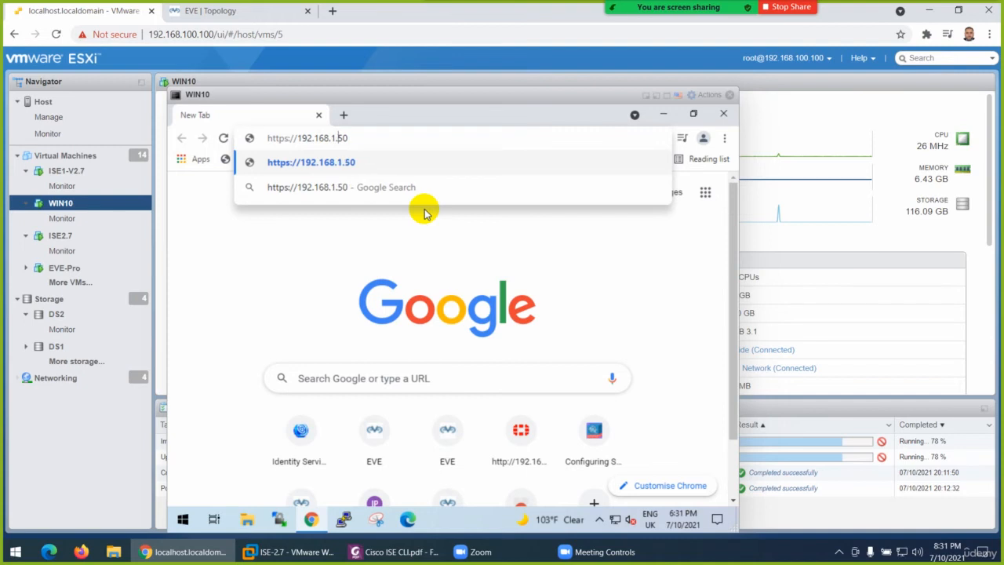
key("Return")
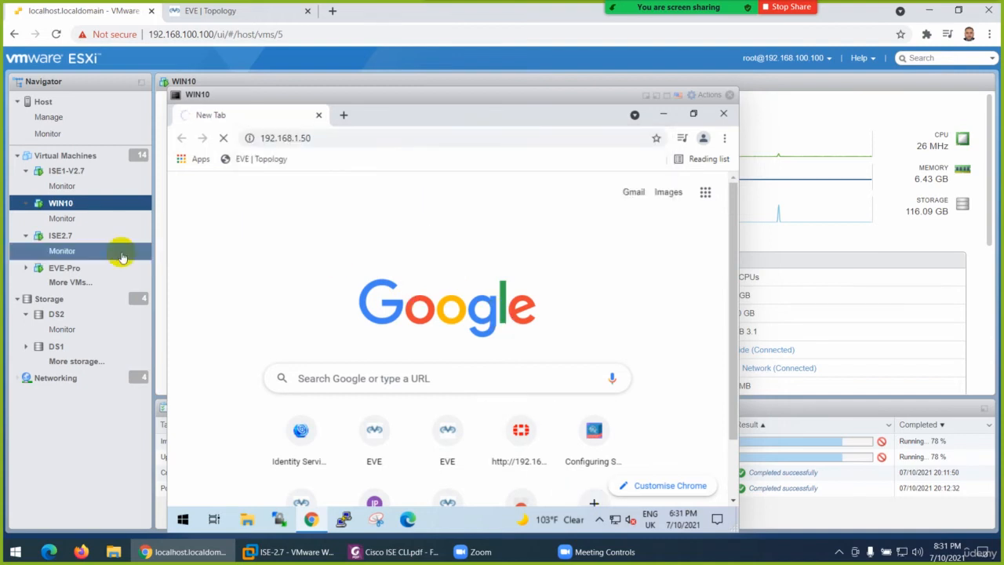
Select the ISE2.7 virtual machine, close the WIN10 console, and open the ISE2.7 browser console for input.
left_click(75, 239)
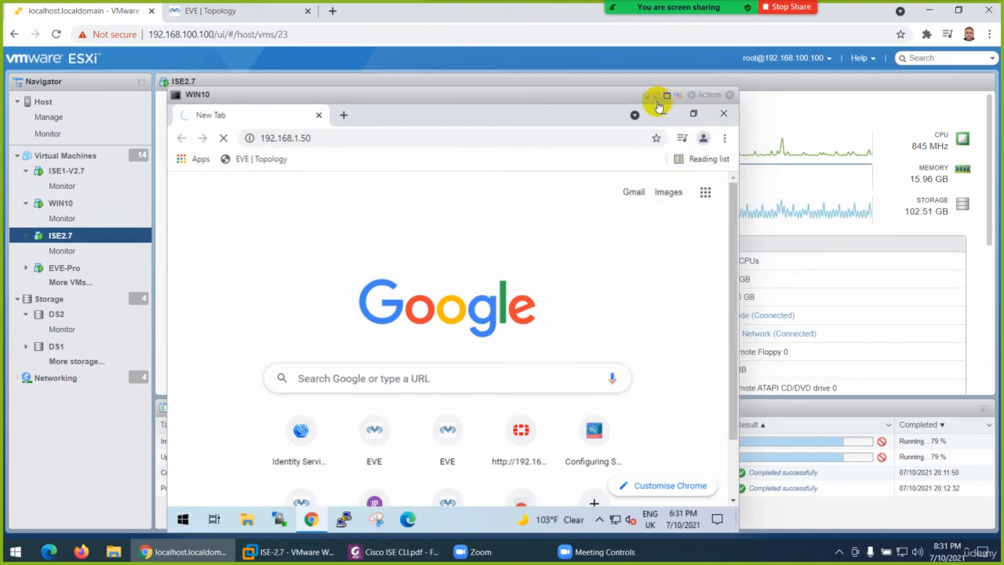
left_click(730, 95)
left_click(287, 173)
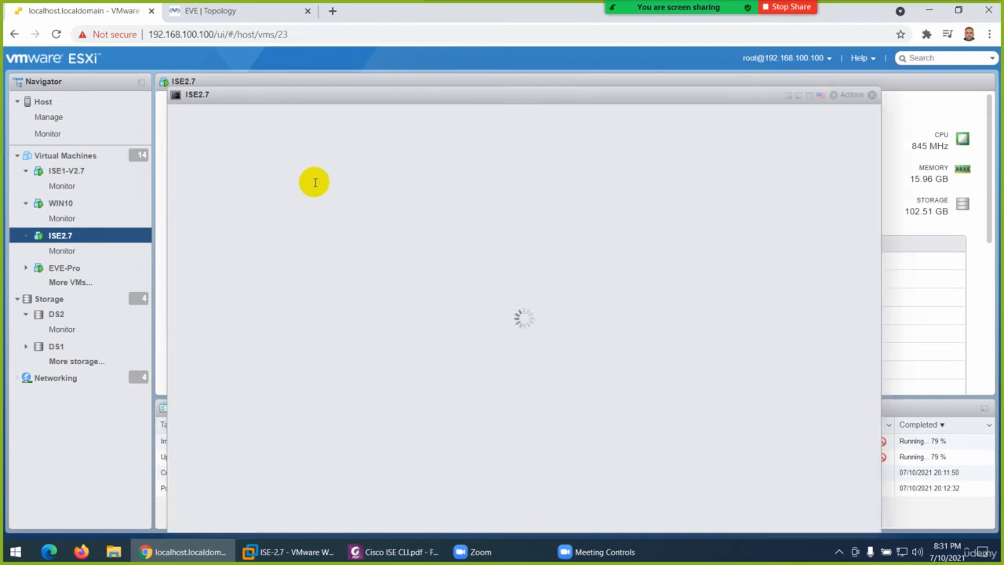
left_click(350, 201)
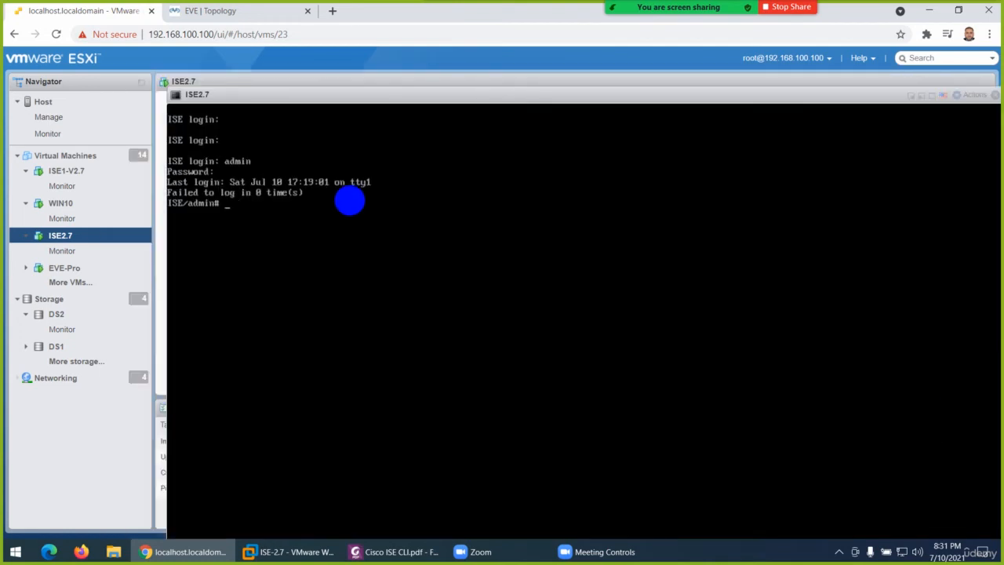
Display the details of the first network interface with the command show interface gigabitEthernet 0.
type("show run")
key("Tab")
type("i")
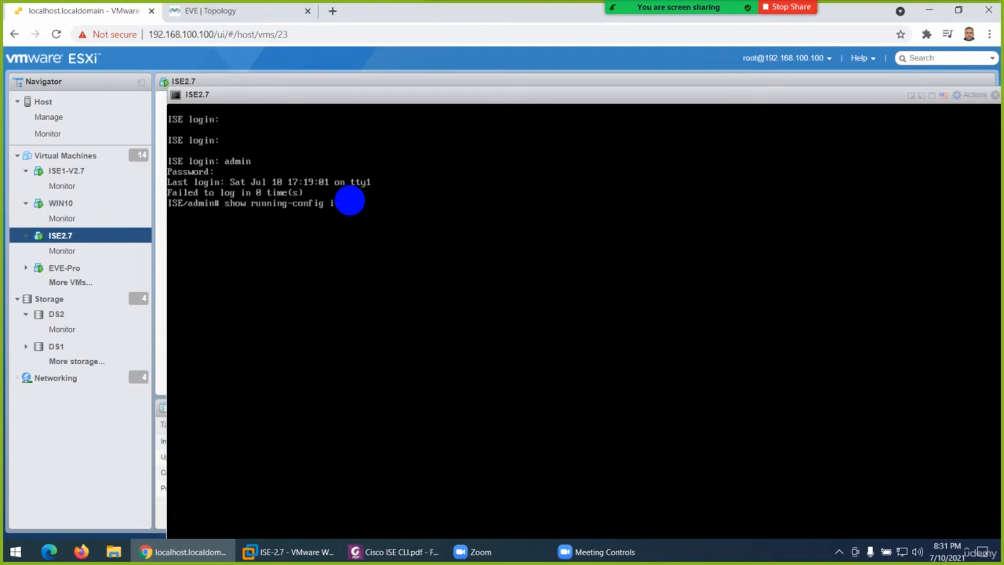
key("BackSpace")
key("BackSpace")
key("BackSpace")
key("BackSpace")
key("BackSpace")
key("BackSpace")
key("BackSpace")
key("BackSpace")
key("BackSpace")
key("BackSpace")
key("BackSpace")
key("BackSpace")
key("Tab")
type("t")
key("Tab")
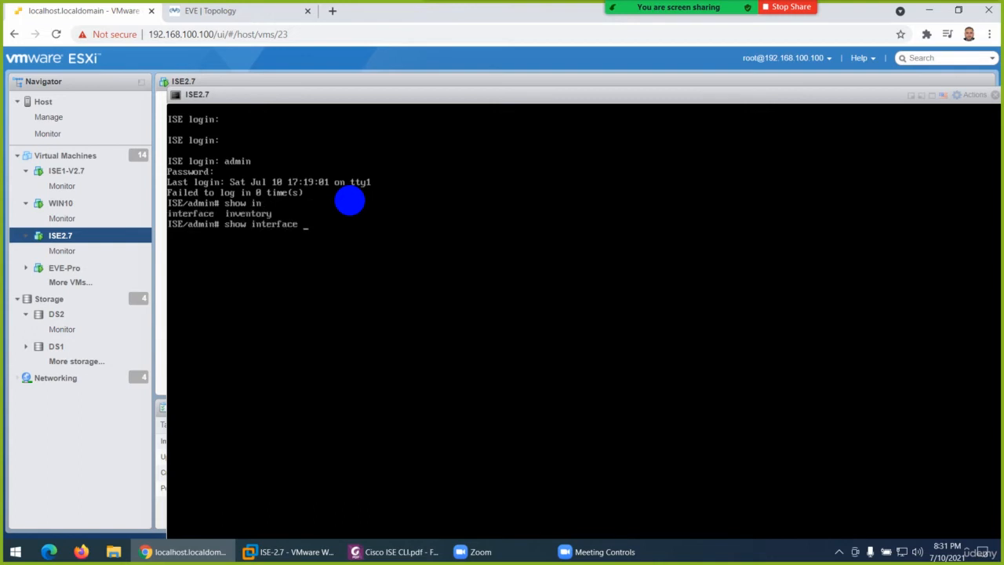
type("g")
key("Tab")
type("0")
key("Return")
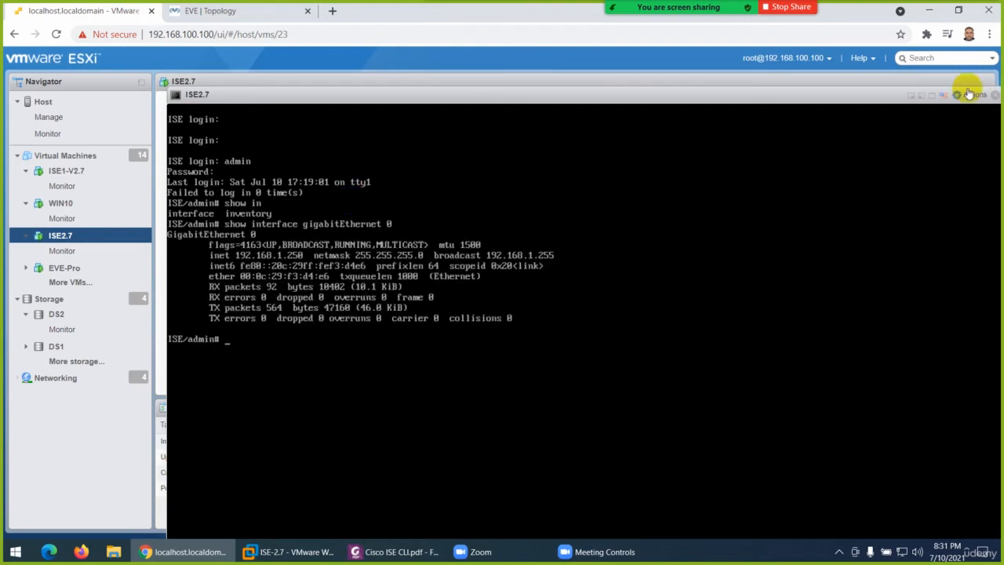
Close the ISE2.7 console, select the WIN10 virtual machine, and open its browser console.
left_click(994, 95)
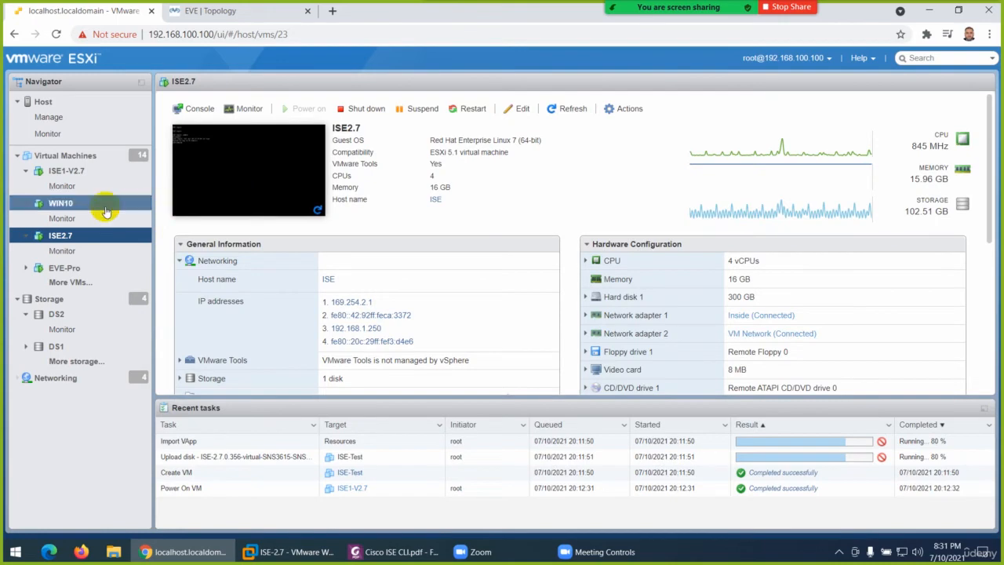
left_click(58, 203)
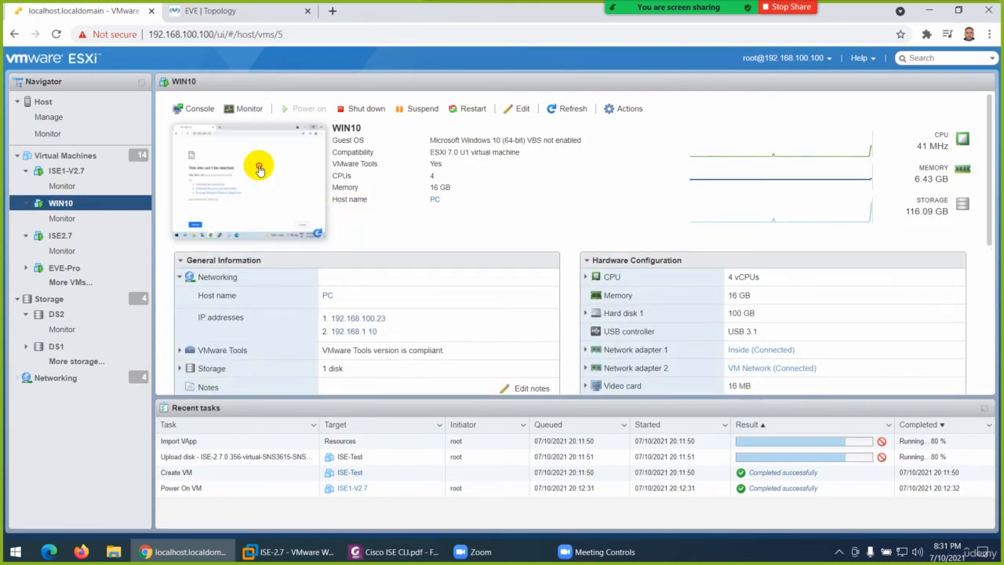
left_click(263, 168)
left_click(301, 137)
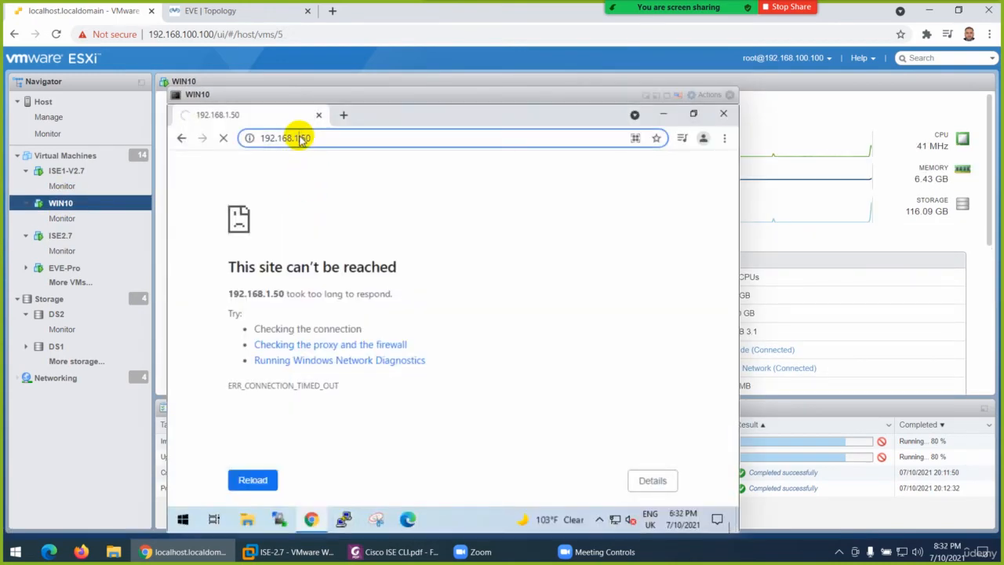
key("Home")
type("https://19")
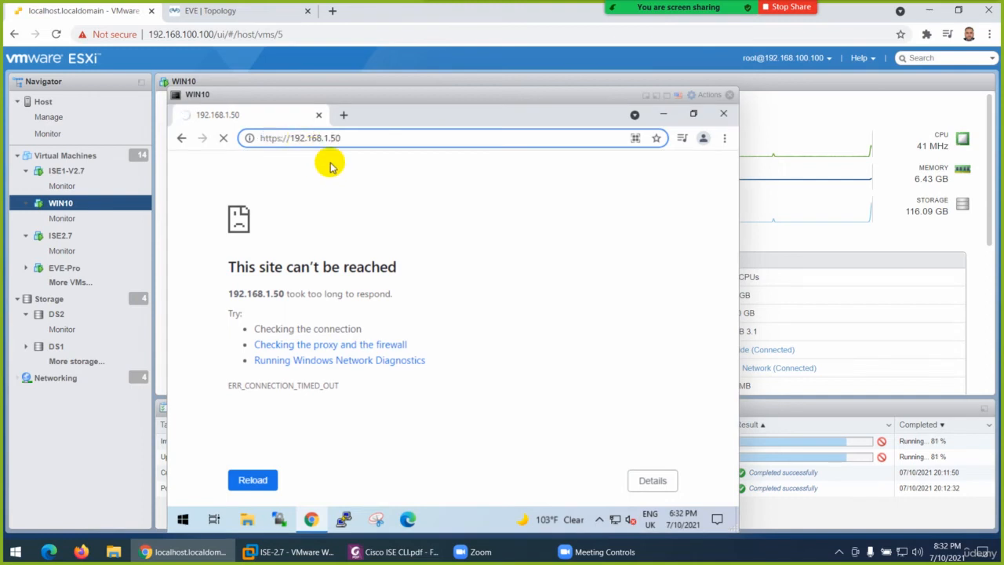
type("2")
left_click(331, 165)
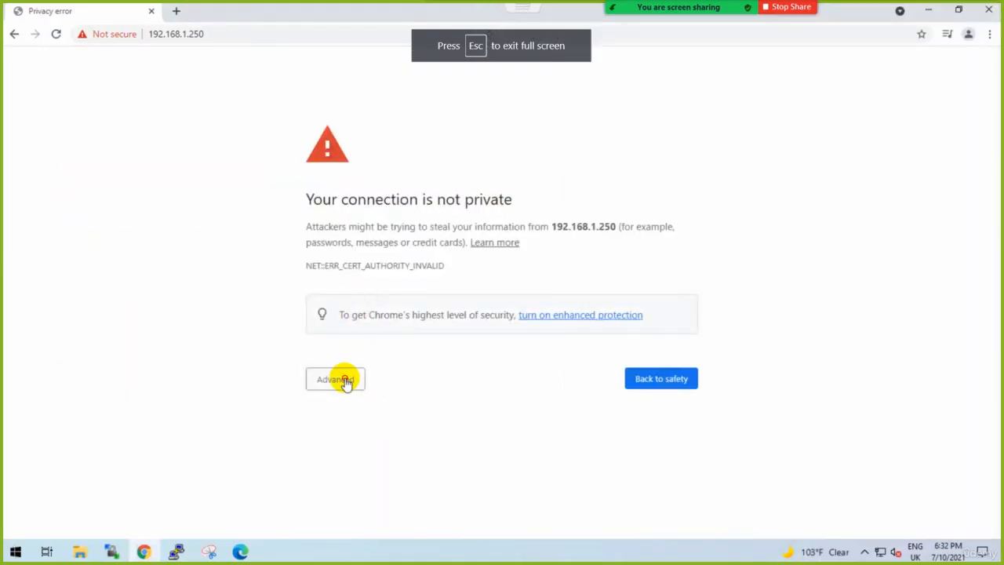
left_click(346, 380)
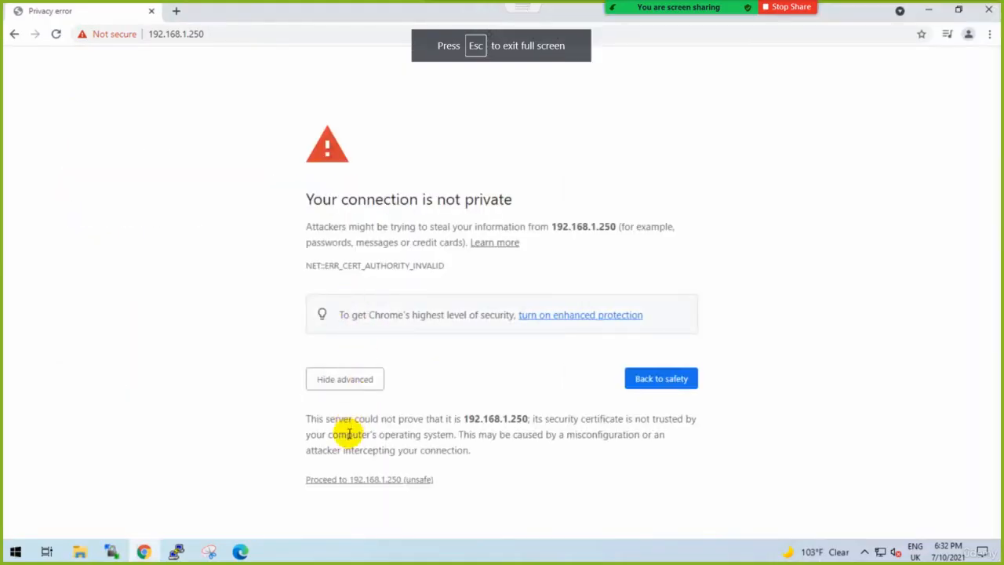
left_click(348, 483)
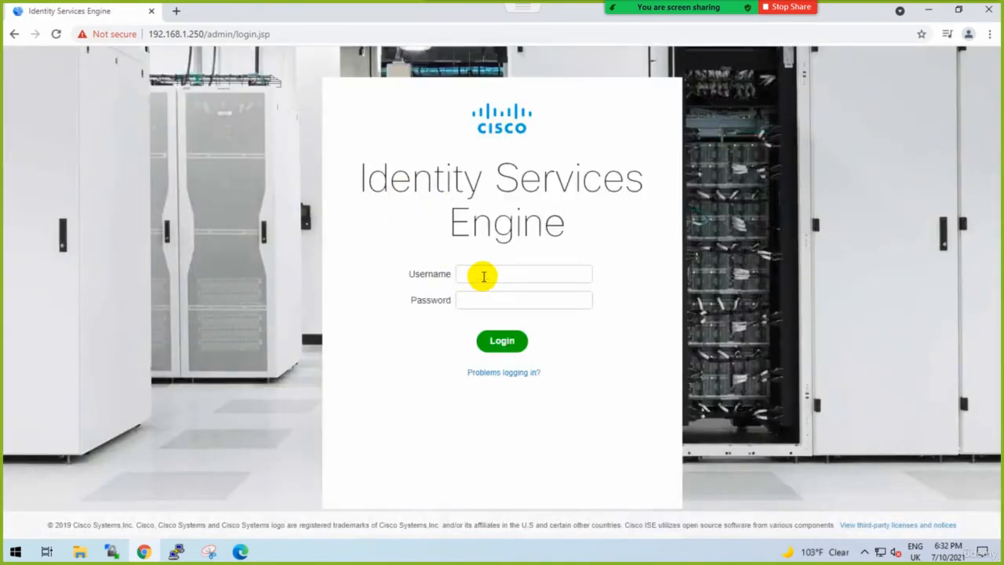
Try to log in to the Identity Services Engine page as admin with the account password.
type("admin")
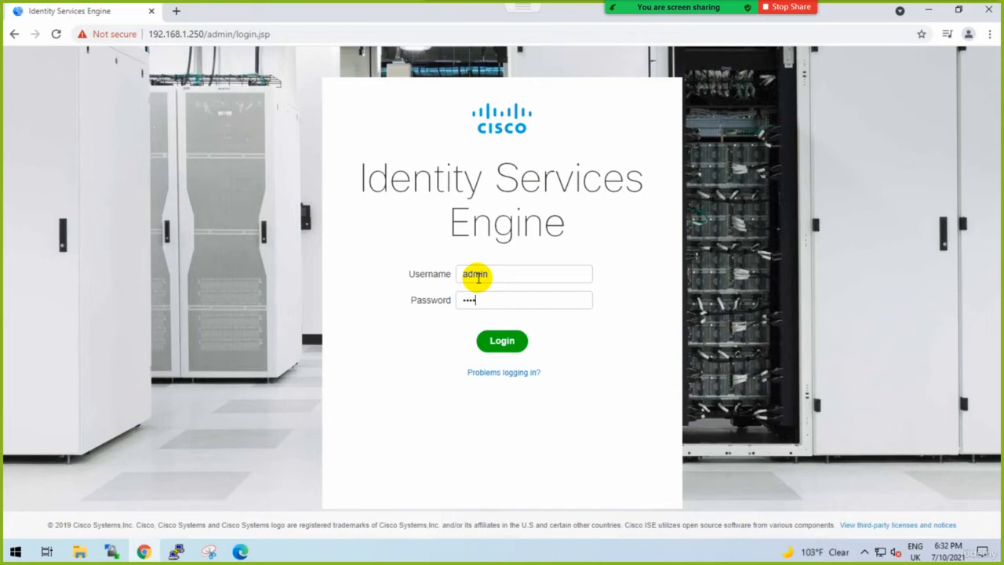
type("1")
key("Return")
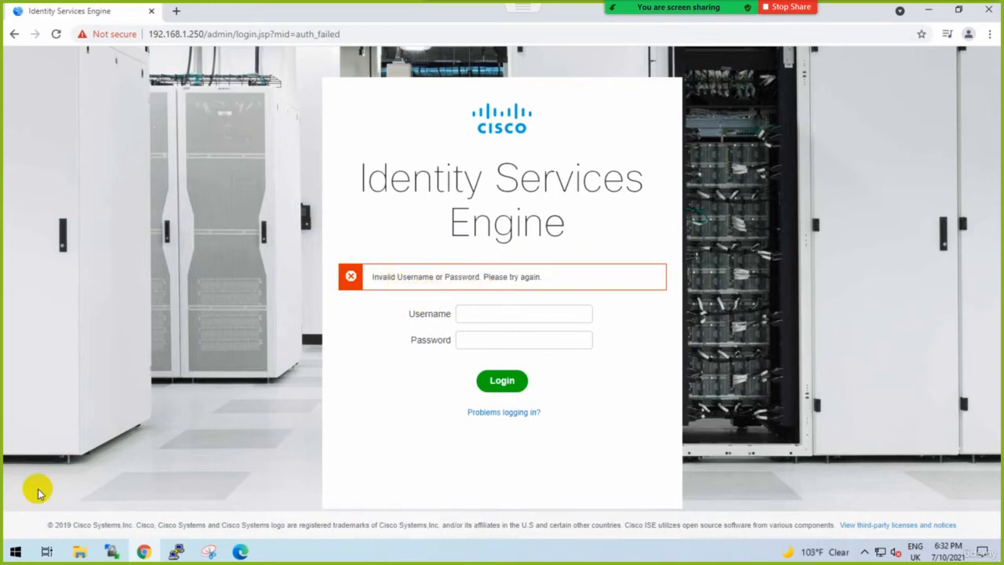
Open Notepad on the WIN10 machine, write the admin account password in it, and copy that text.
left_click(16, 552)
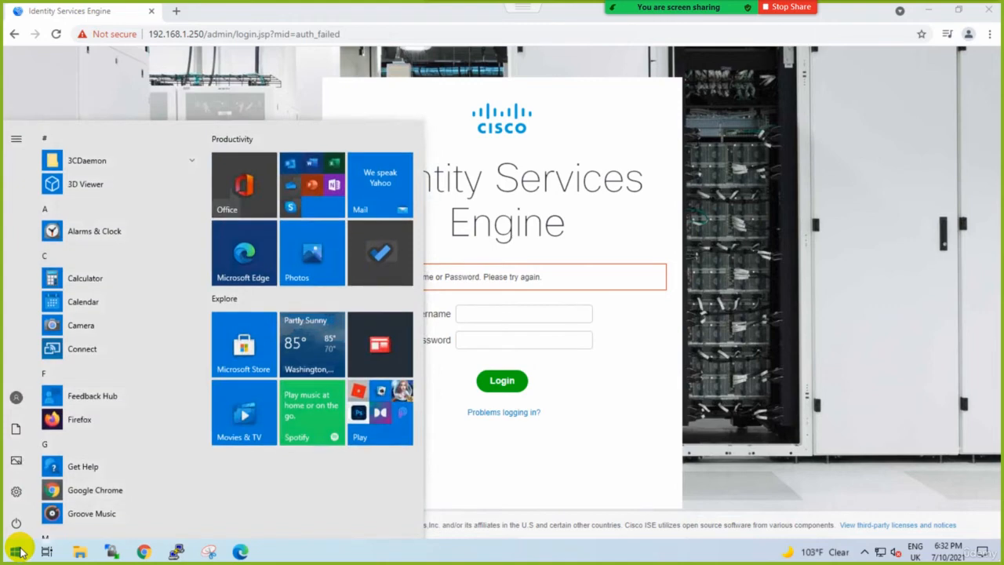
type("not")
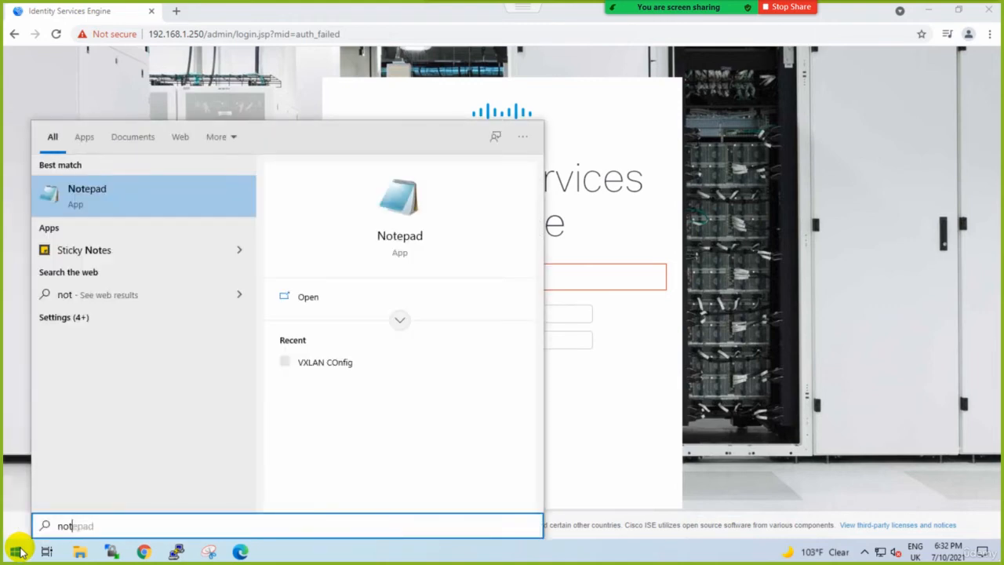
key("Return")
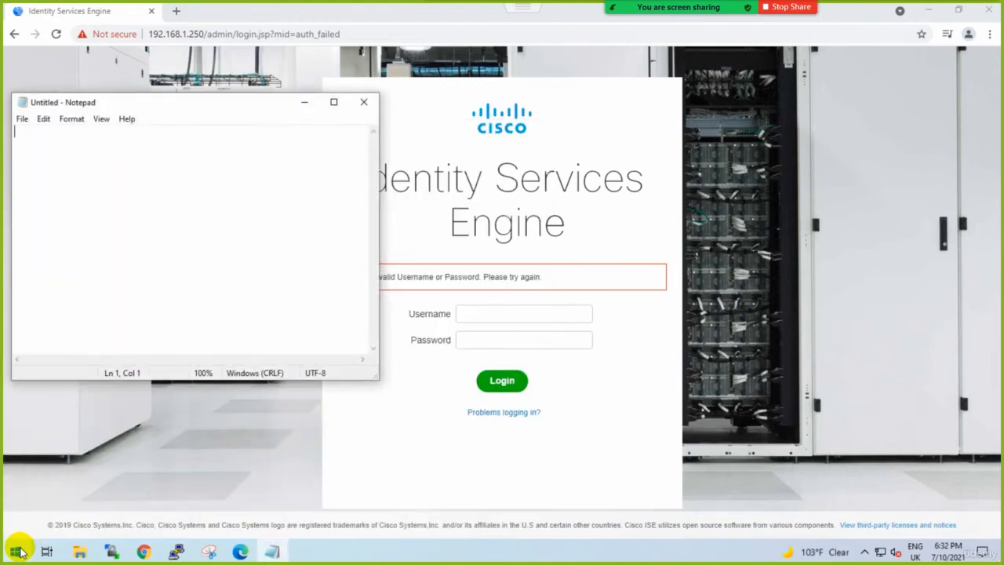
type("Abc@")
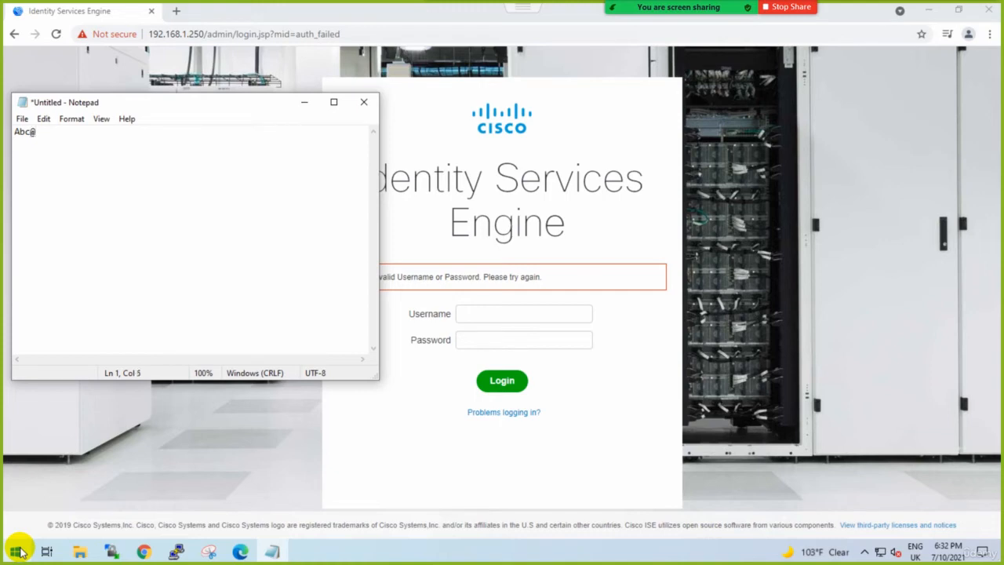
type("12345")
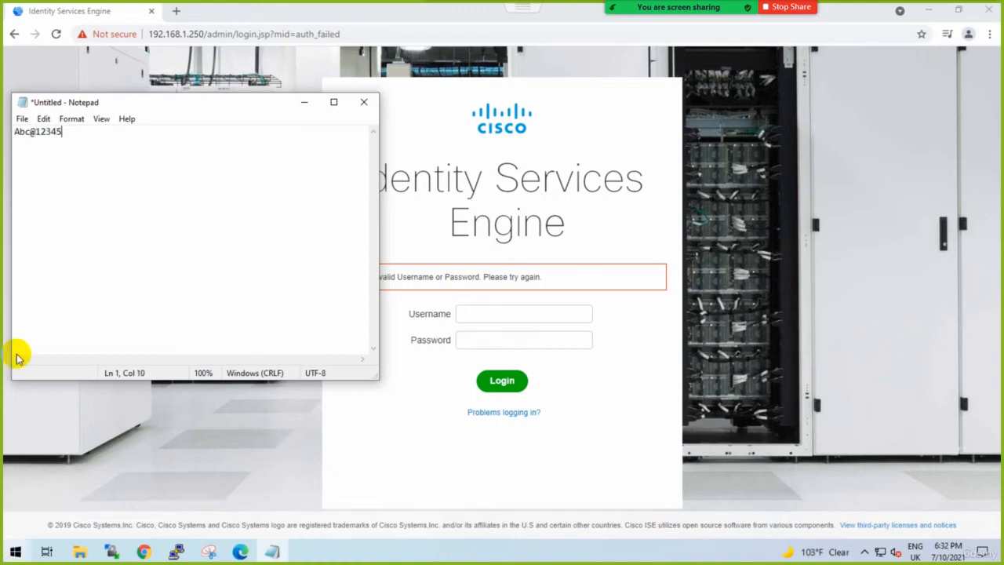
left_click_drag(71, 134, 4, 140)
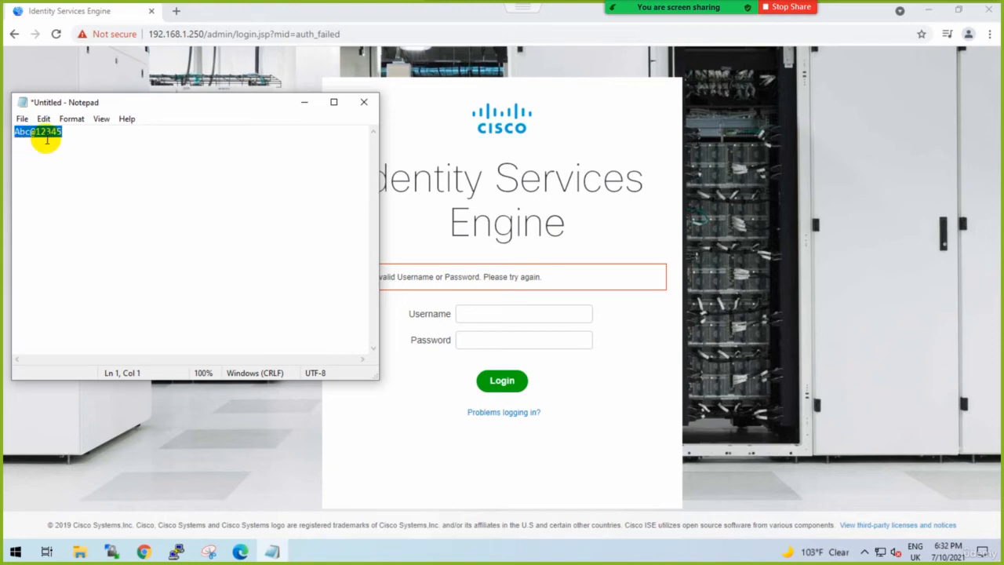
Log in to Identity Services Engine as admin, pasting the copied account password.
left_click(465, 310)
type("admin")
key("Tab")
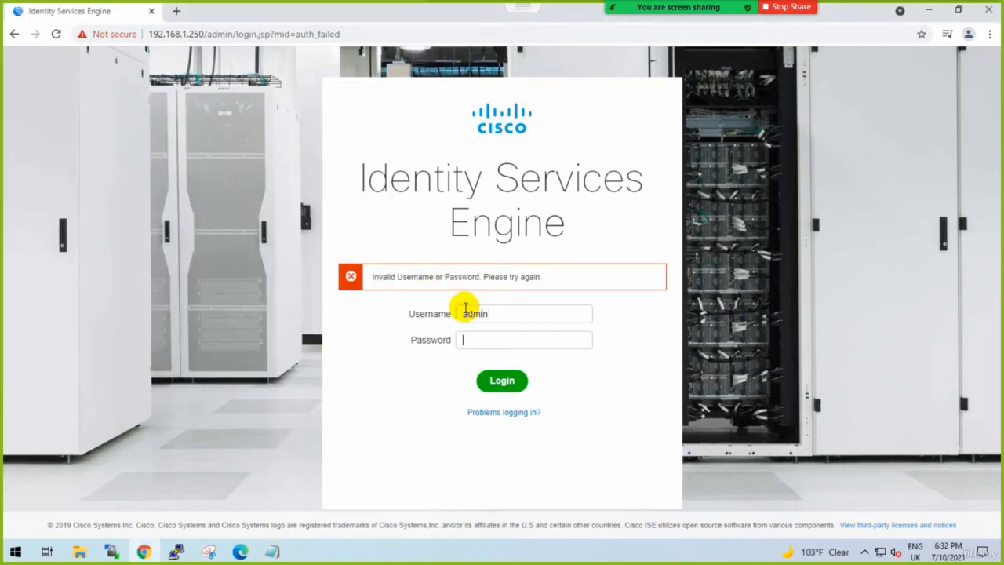
key("ctrl+v")
left_click(509, 386)
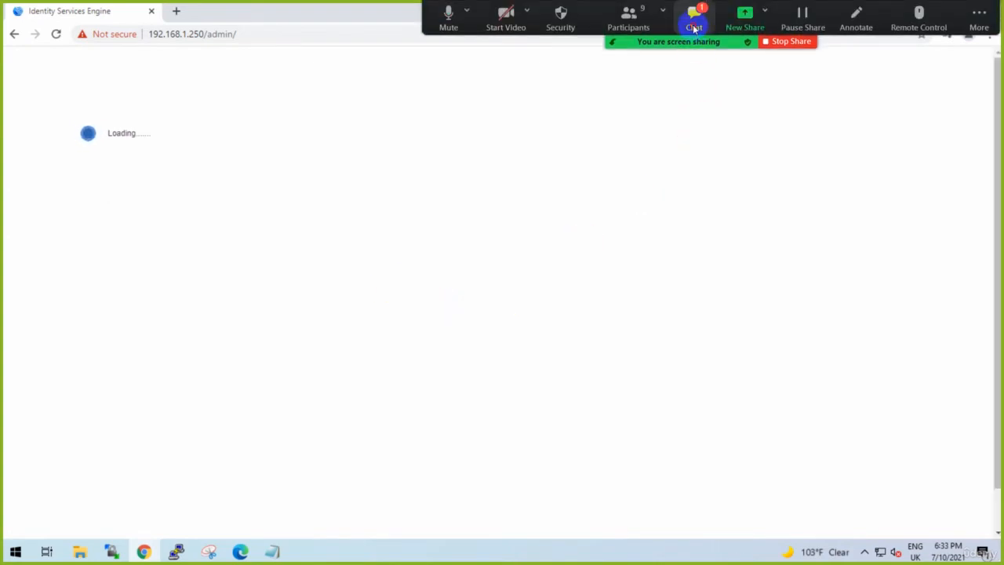
Check the Zoom meeting chat while ISE loads, close it, and accept the VM license warning.
left_click(694, 22)
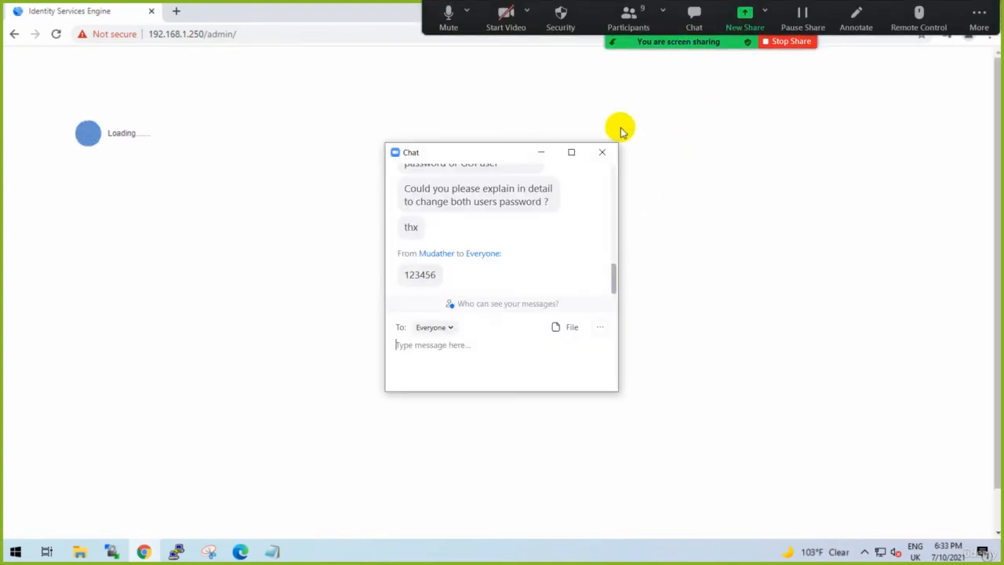
left_click(603, 165)
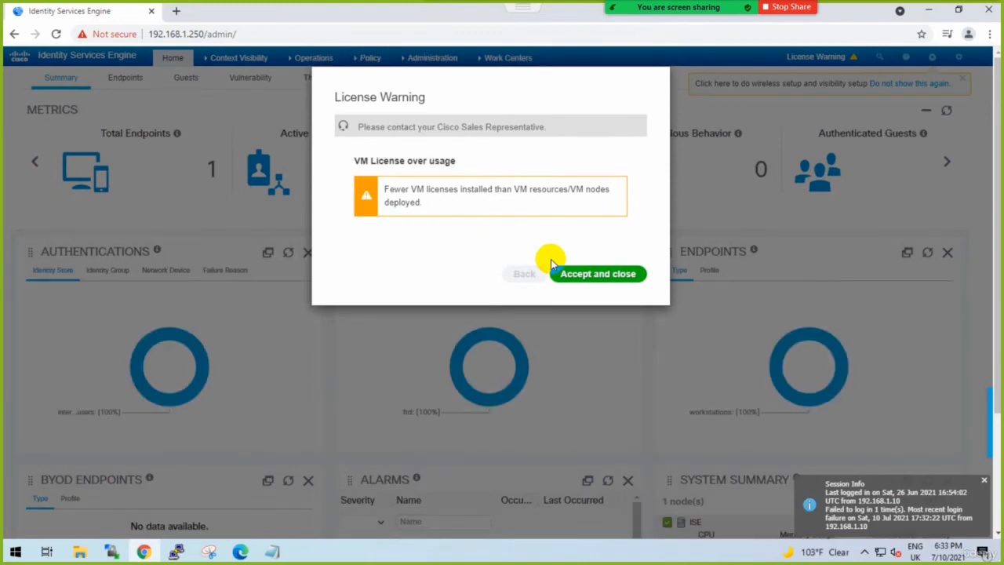
left_click(578, 274)
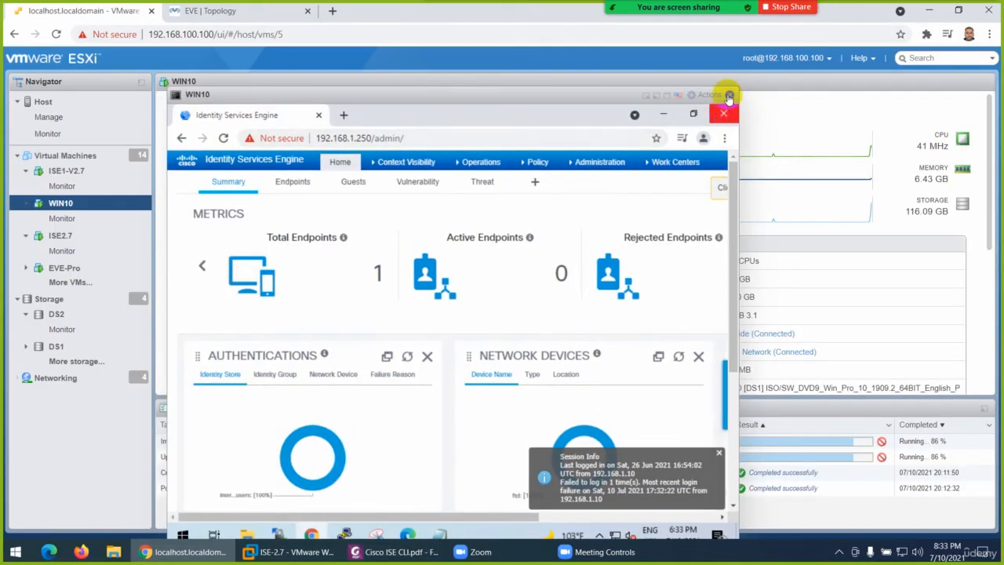
Close the WIN10 console and check the ISE installation progress in the ISE1-V2.7 console.
left_click(729, 94)
left_click(268, 151)
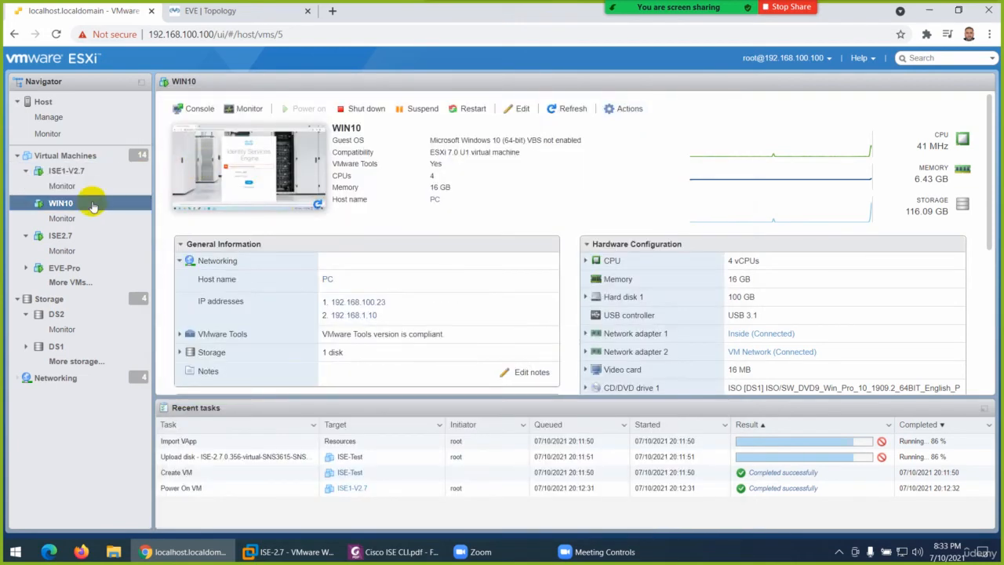
left_click(72, 171)
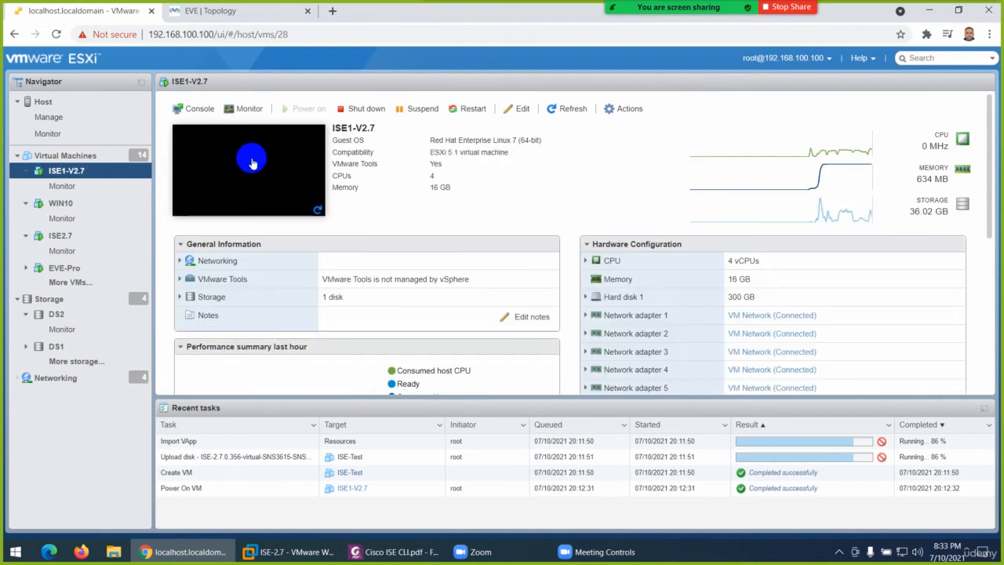
left_click(257, 163)
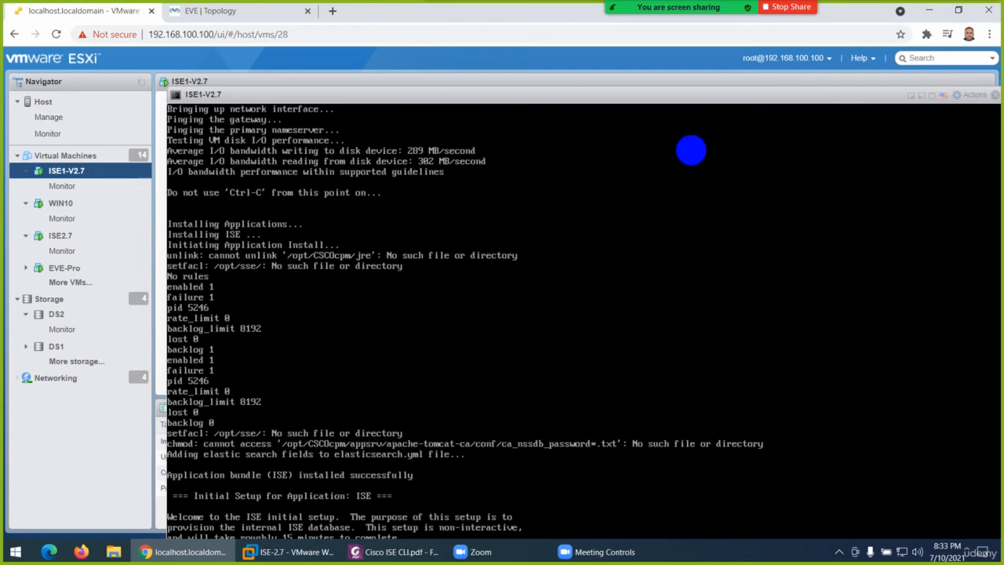
left_click(995, 96)
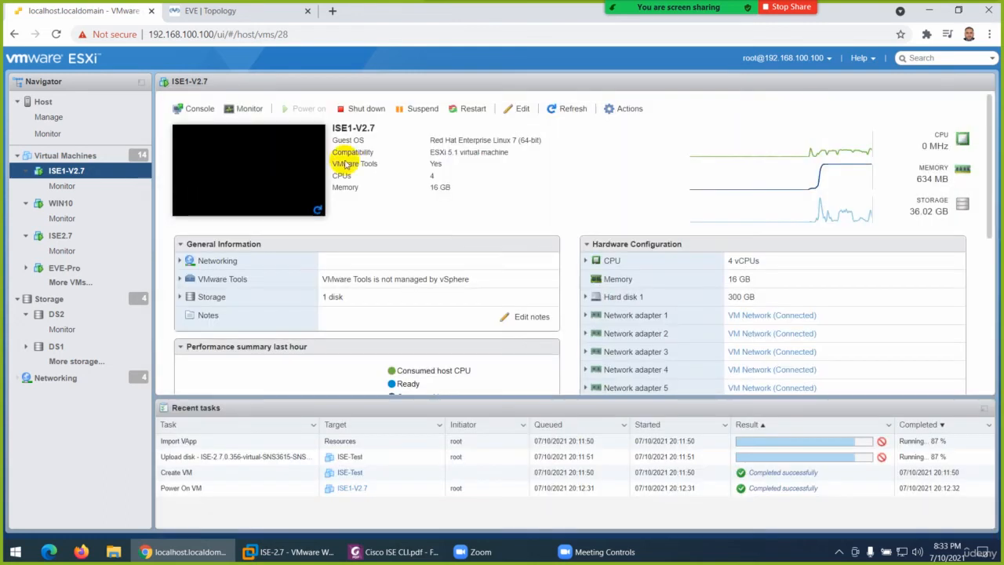
Open the ISE2.7 virtual machine's console full screen and clear the command-line screen.
left_click(61, 238)
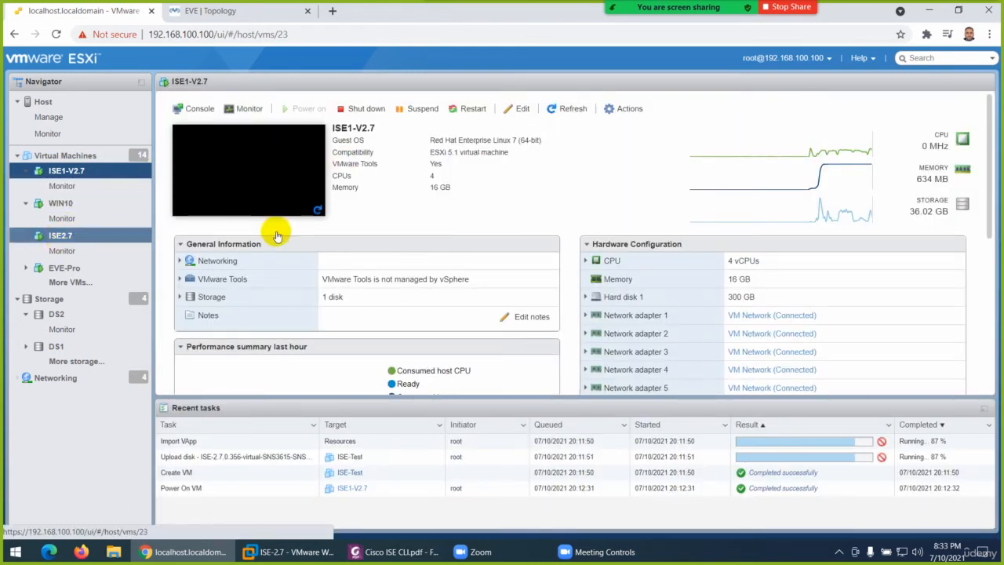
left_click(261, 167)
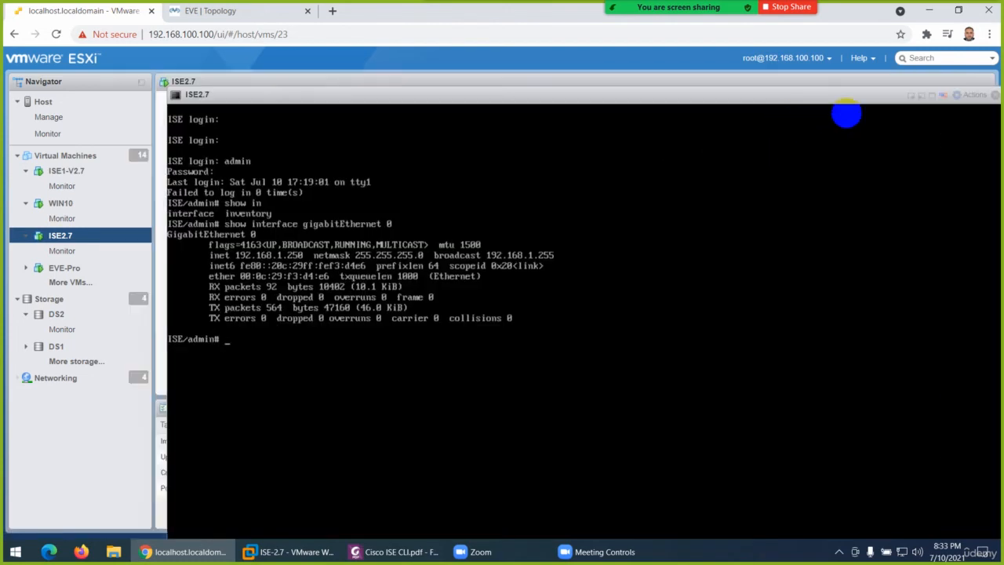
left_click(943, 95)
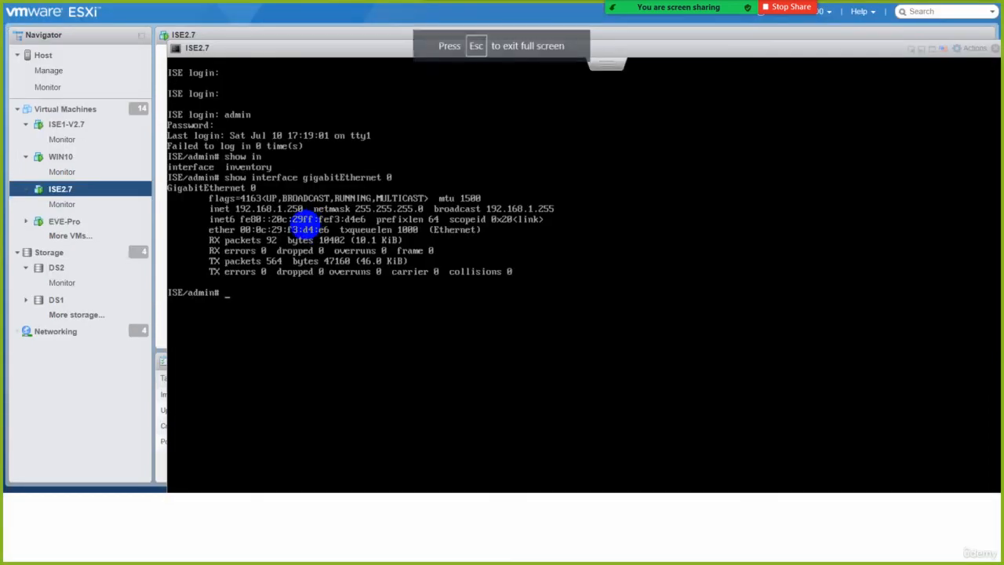
key("ctrl+l")
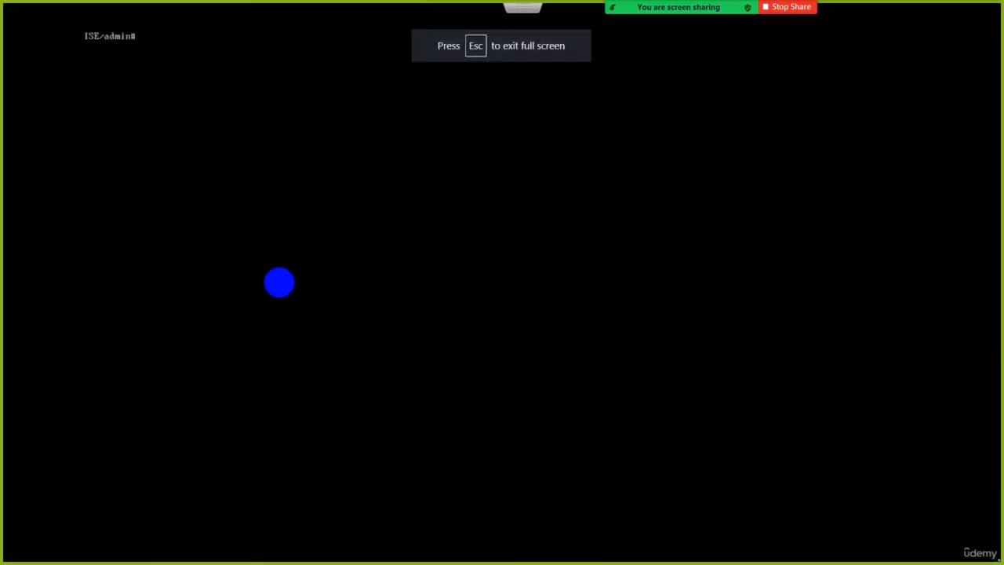
key("Return")
key("Return")
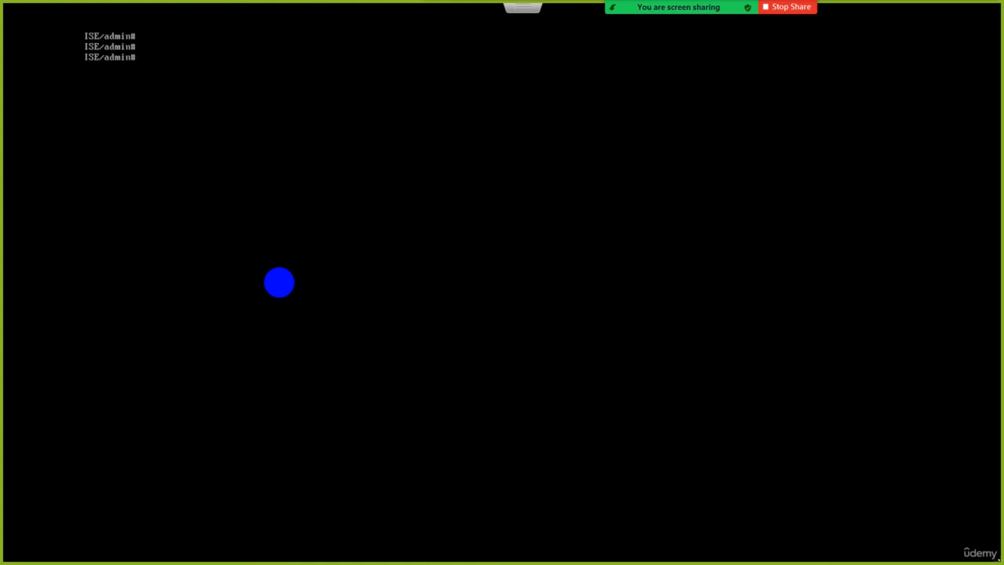
Replace the show running-config entry with show interface gigabitEthernet 0 and run it.
type("show running-config")
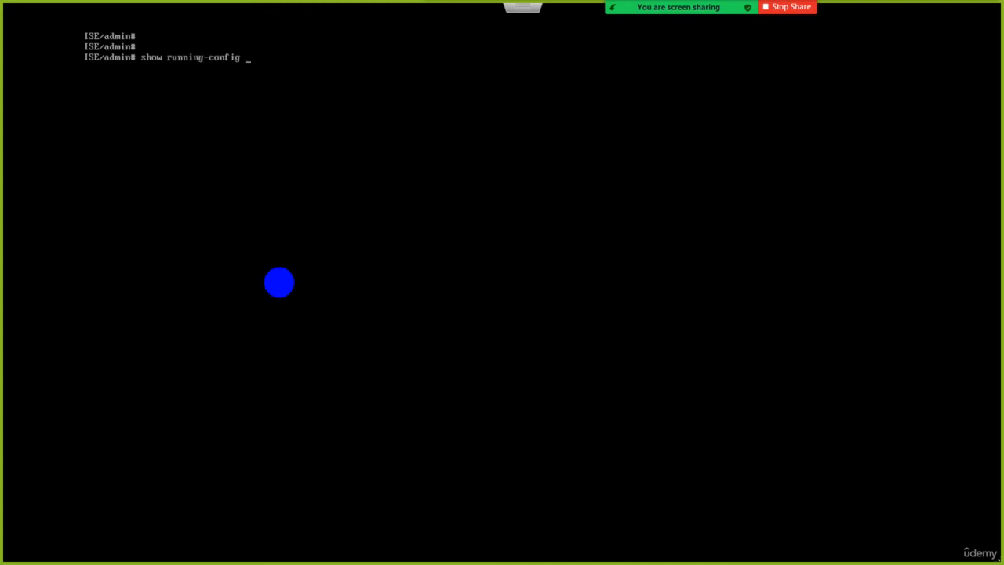
key("BackSpace")
key("BackSpace")
key("BackSpace")
key("BackSpace")
key("BackSpace")
key("BackSpace")
key("BackSpace")
key("BackSpace")
key("BackSpace")
key("BackSpace")
key("BackSpace")
key("BackSpace")
key("BackSpace")
key("BackSpace")
type("int")
key("Tab")
type("g0")
key("BackSpace")
key("Tab")
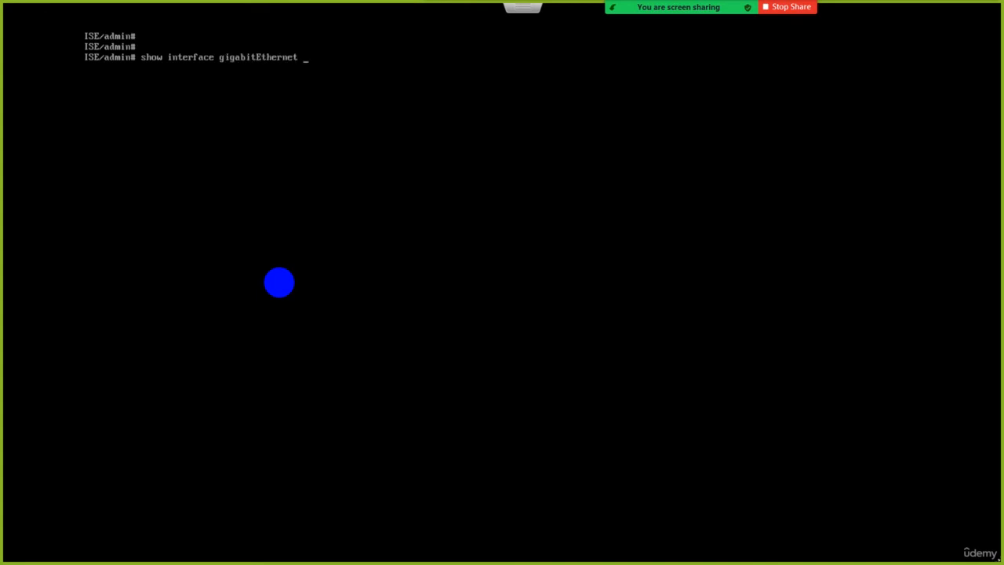
type("0")
key("Return")
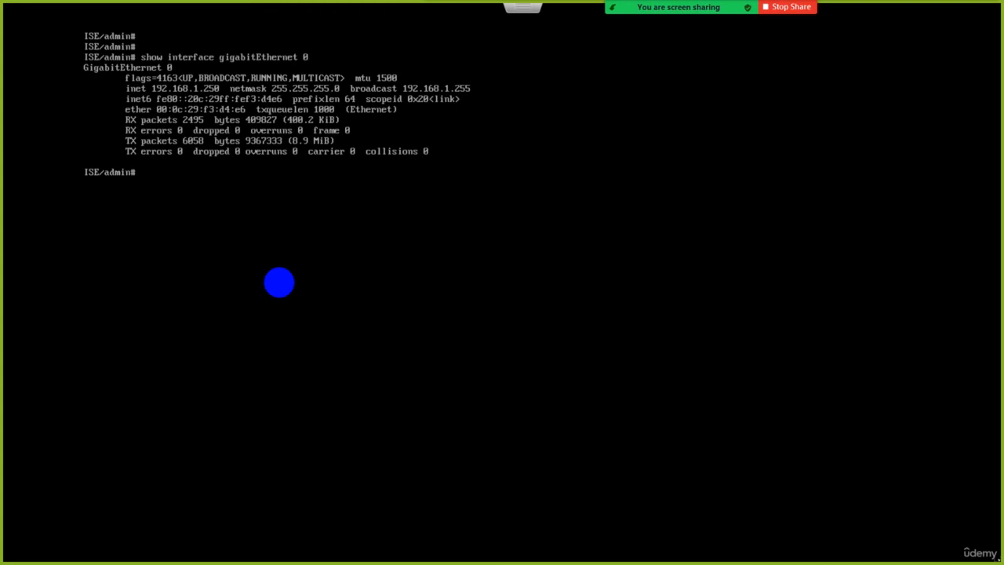
Run show interface without specifying an interface and page through its output back to the prompt.
key("Up")
key("BackSpace")
key("BackSpace")
key("BackSpace")
key("BackSpace")
key("BackSpace")
key("BackSpace")
key("BackSpace")
key("BackSpace")
key("BackSpace")
key("BackSpace")
key("BackSpace")
key("BackSpace")
key("BackSpace")
key("BackSpace")
key("BackSpace")
key("BackSpace")
key("BackSpace")
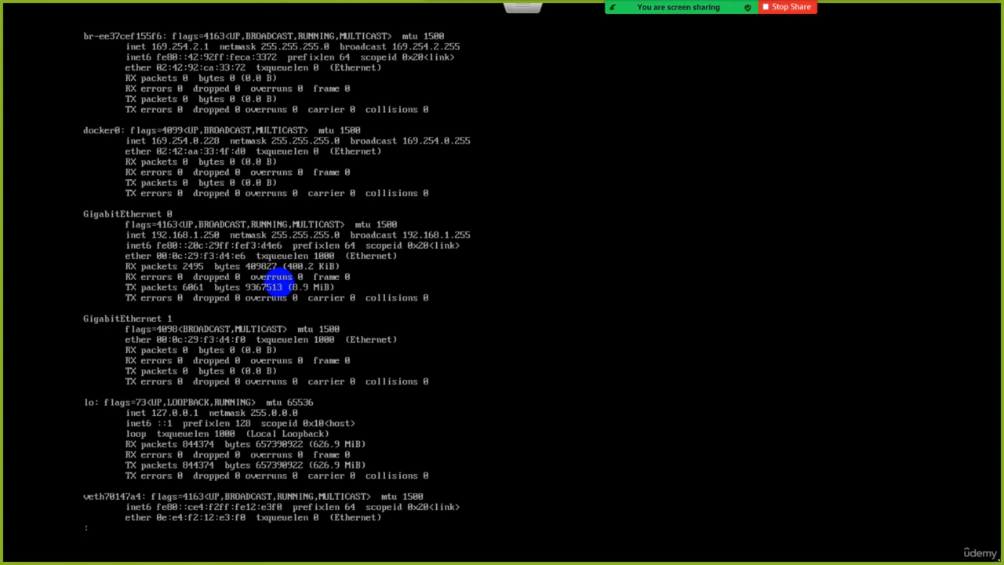
key("Return")
key("Return")
key("Return")
key("Return")
key("Return")
key("Return")
key("Return")
key("Return")
key("Return")
key("Return")
key("Return")
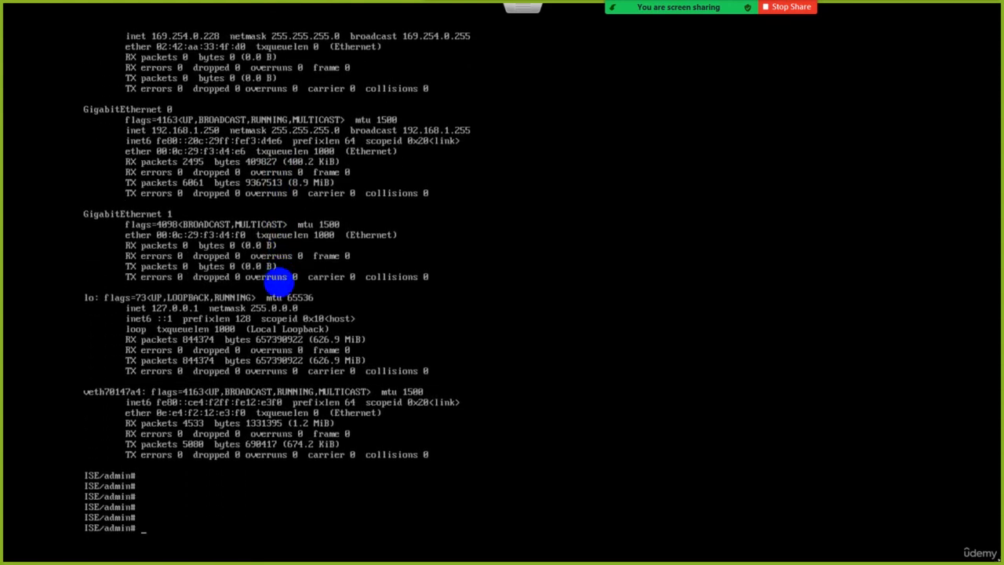
Clear the command-line screen and list the available show subcommands with the context help.
key("Return")
key("Return")
key("ctrl+l")
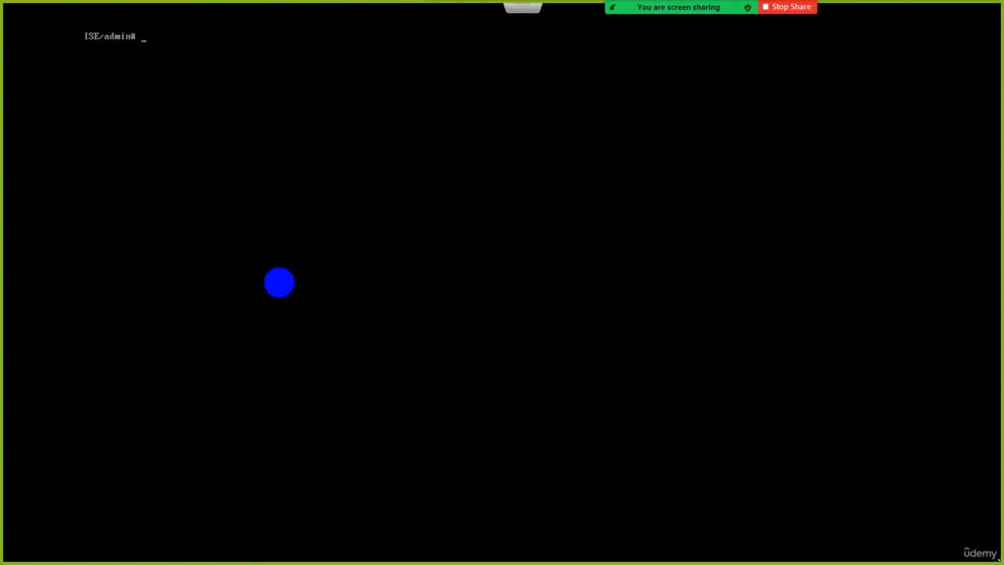
key("Return")
key("Return")
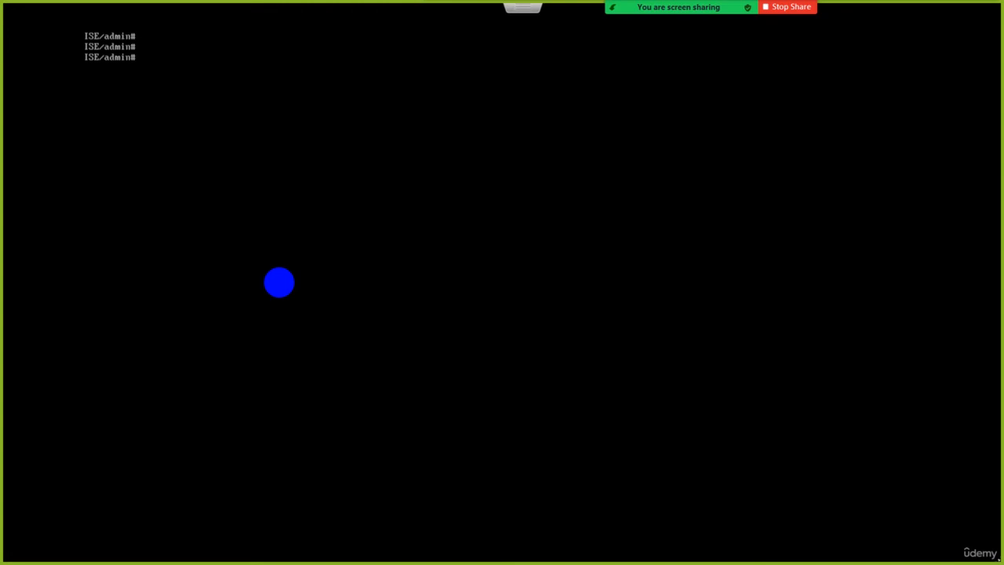
type("show ?")
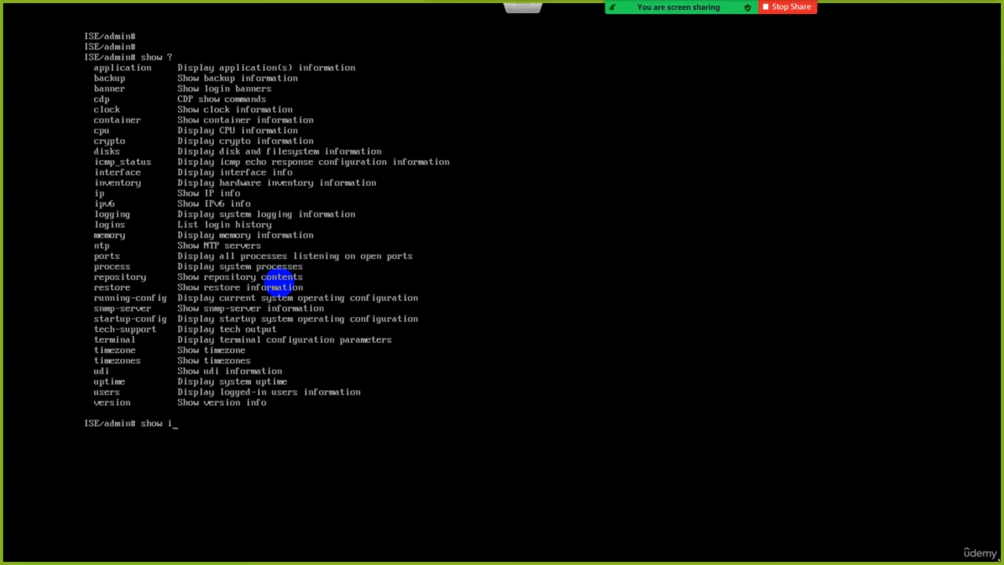
Run show ip route, clear the screen, and run the same command again.
type("p route")
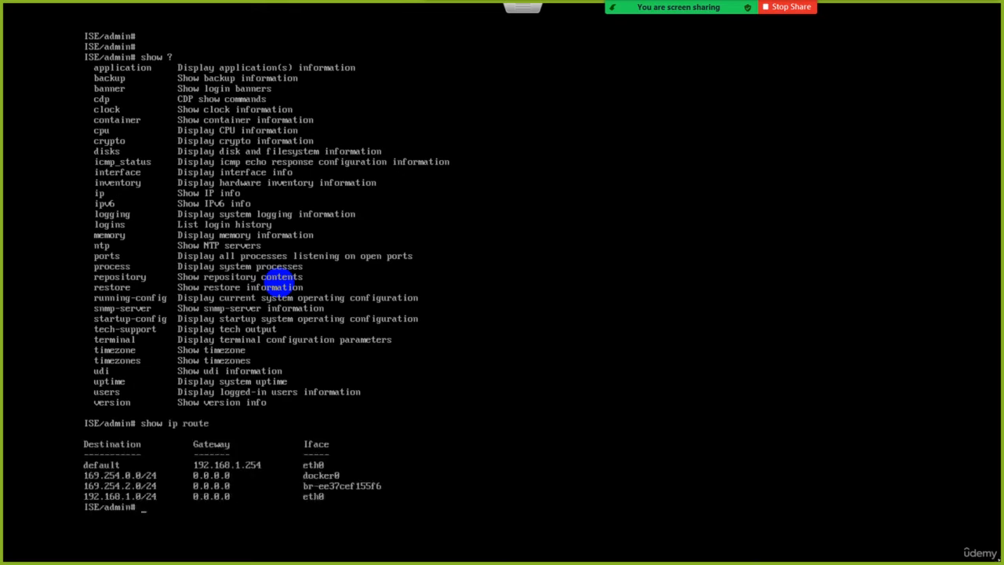
key("ctrl+l")
key("Return")
key("Up")
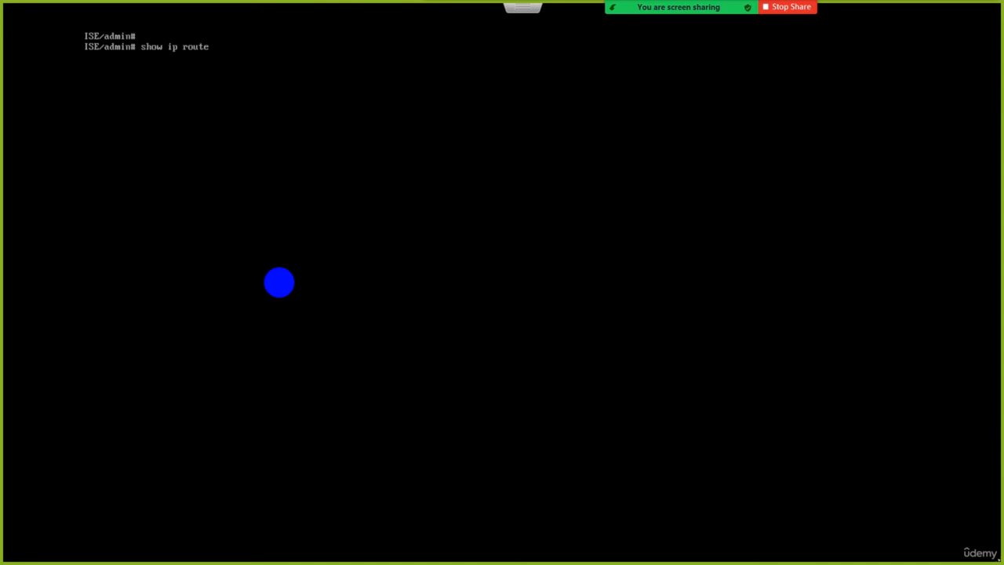
key("Return")
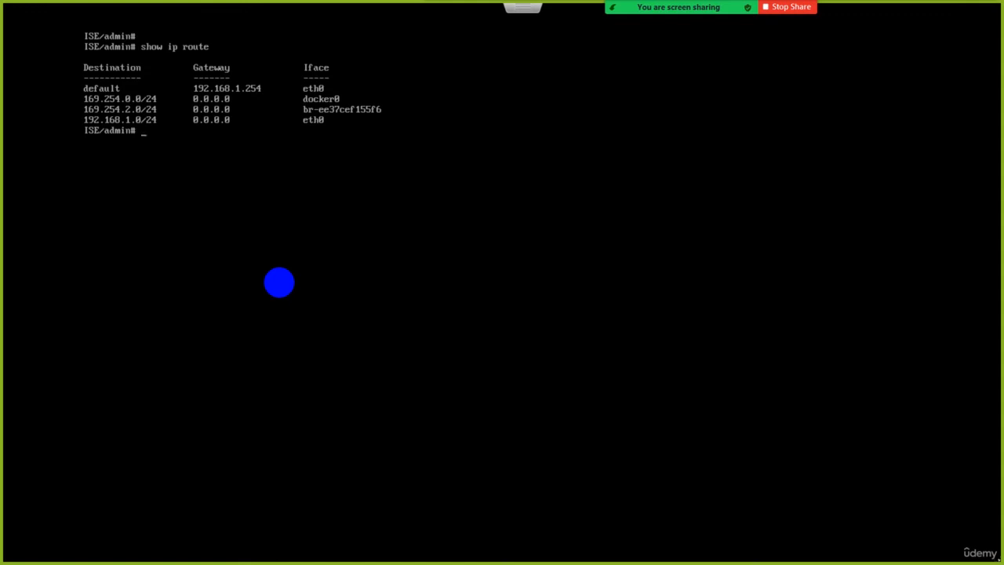
Check the backups by running show backup status and show backup history.
type("show backup status")
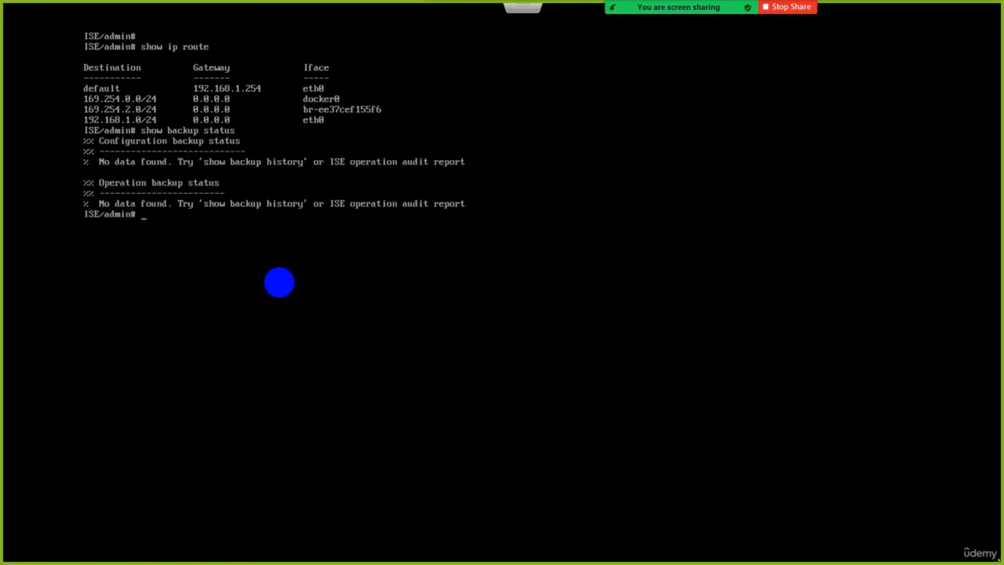
type("show backup history")
key("Return")
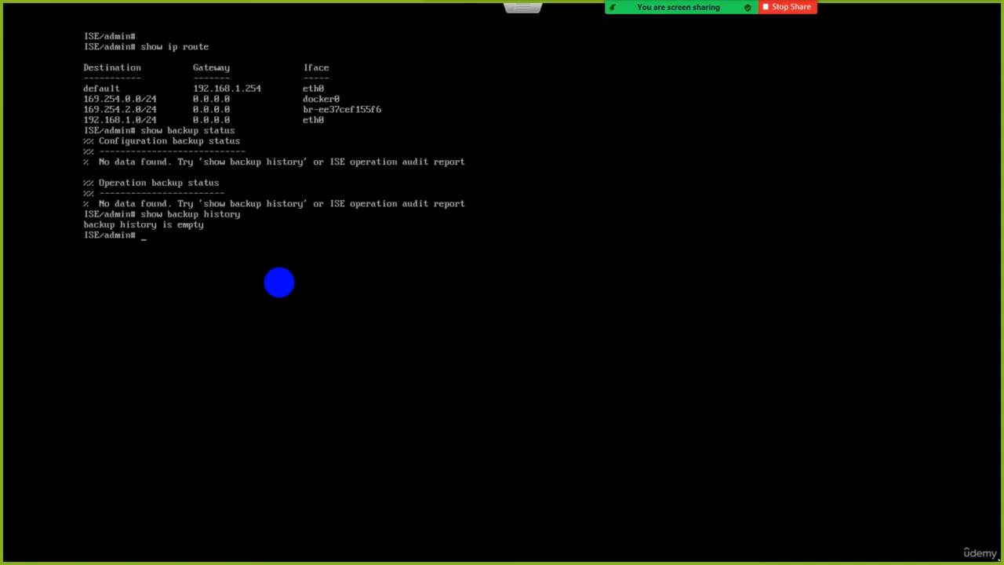
Clear the command-line screen and run show cdp neighbors.
key("ctrl+l")
key("Return")
key("Return")
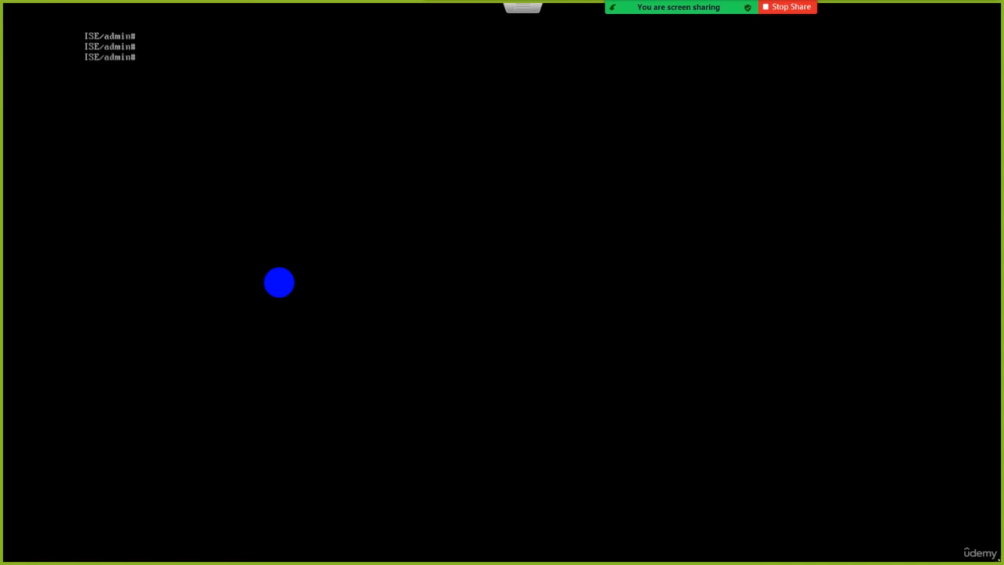
type("show cdp neighbors")
key("Return")
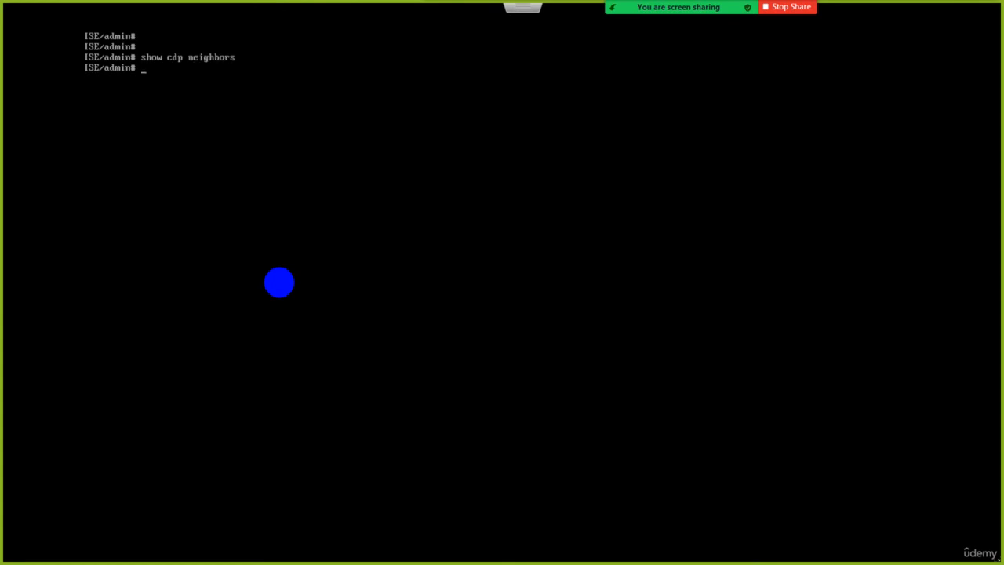
List the system log files by running show logging system.
type("show logging sy")
key("Tab")
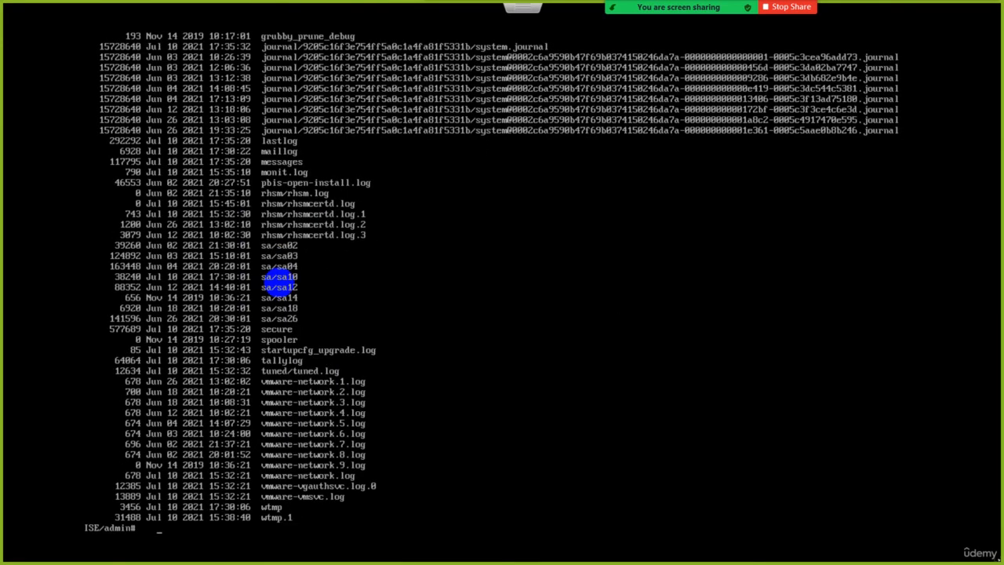
Clear the log listing from the screen and run show ntp.
key("ctrl+l")
key("Return")
key("Return")
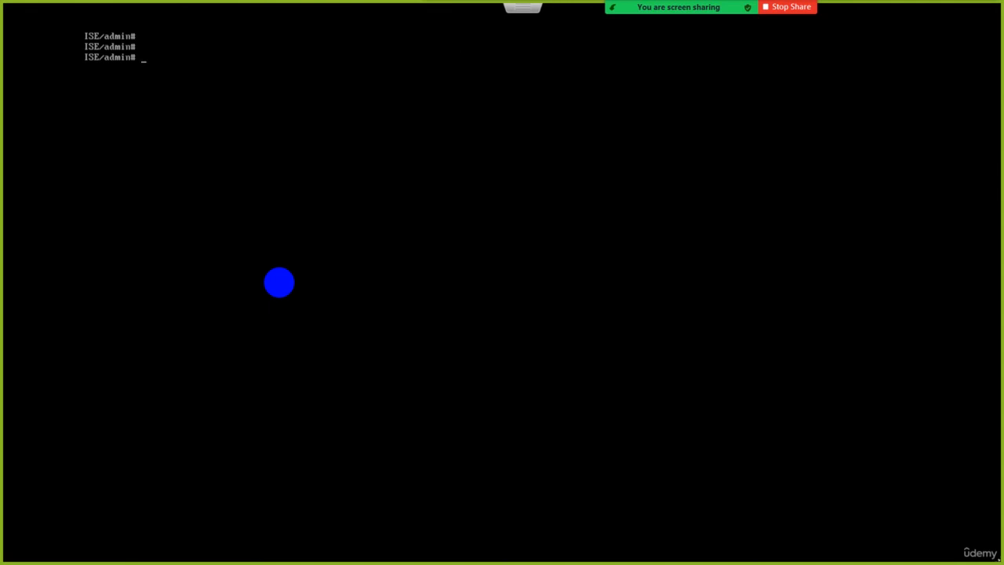
type("shw ntp")
key("Return")
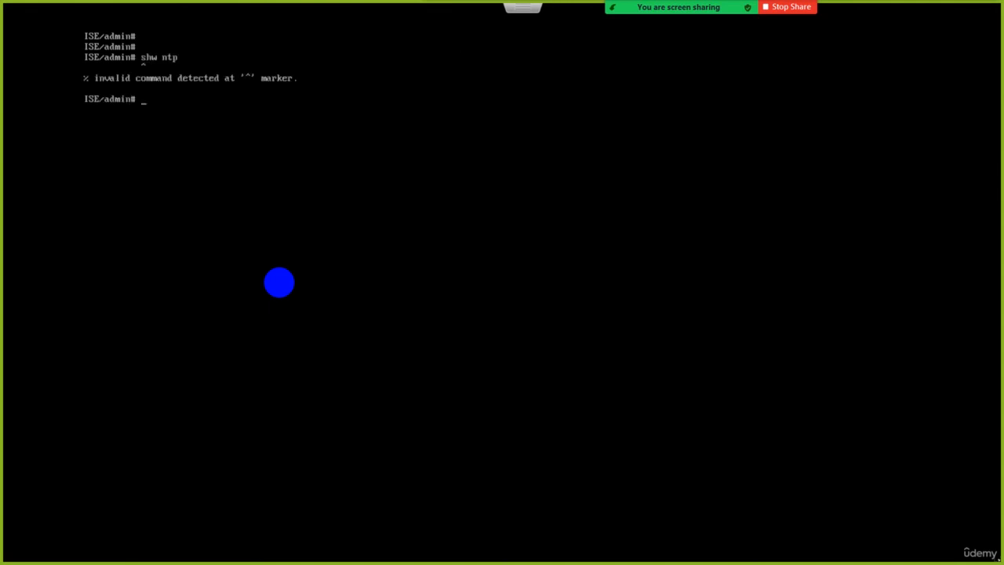
type("show ntp")
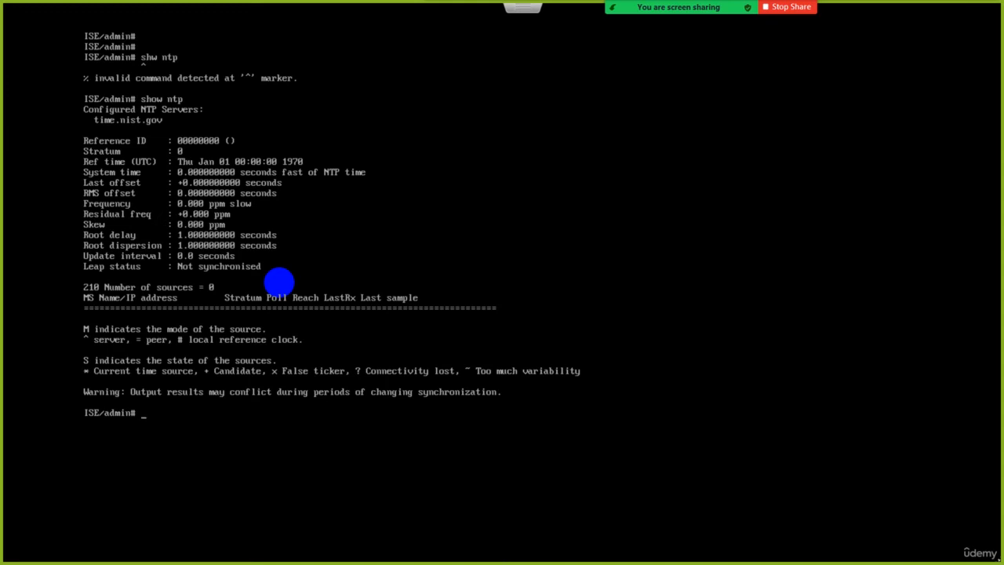
Clear the command-line screen and run show clock.
key("ctrl+l")
key("Return")
type("show")
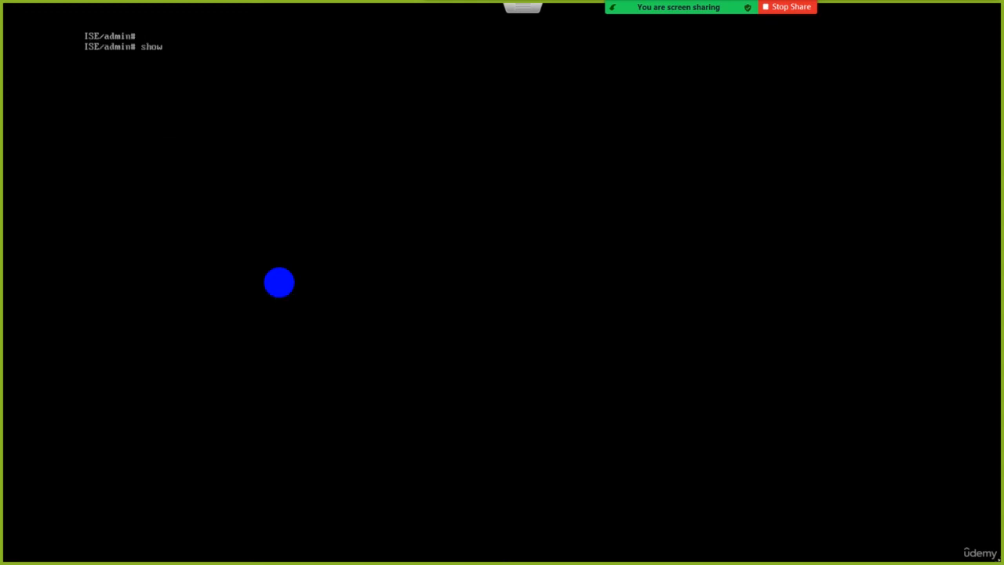
type(" clock")
key("Return")
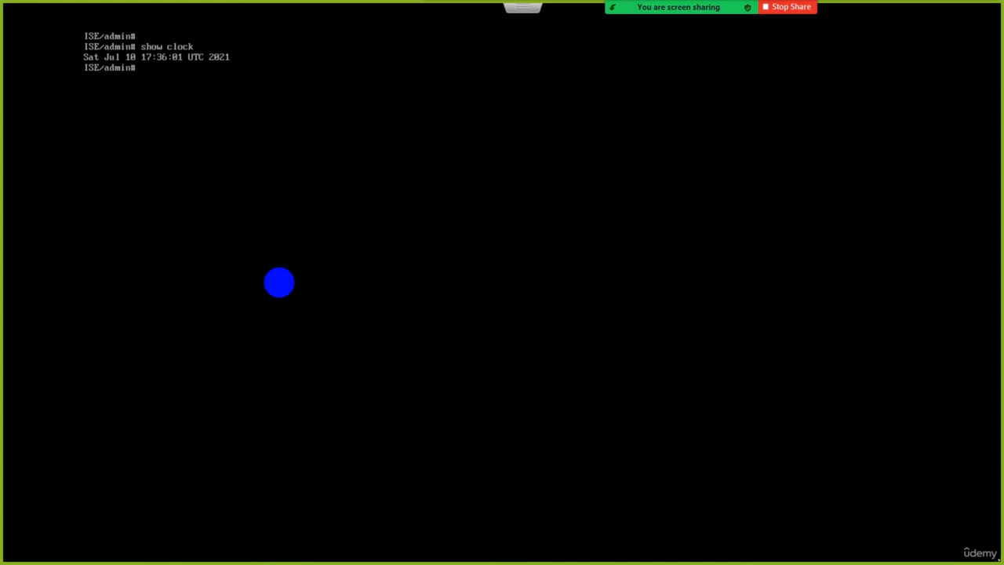
Run show timezone and enter the show uptime command.
type("show tim")
key("Tab")
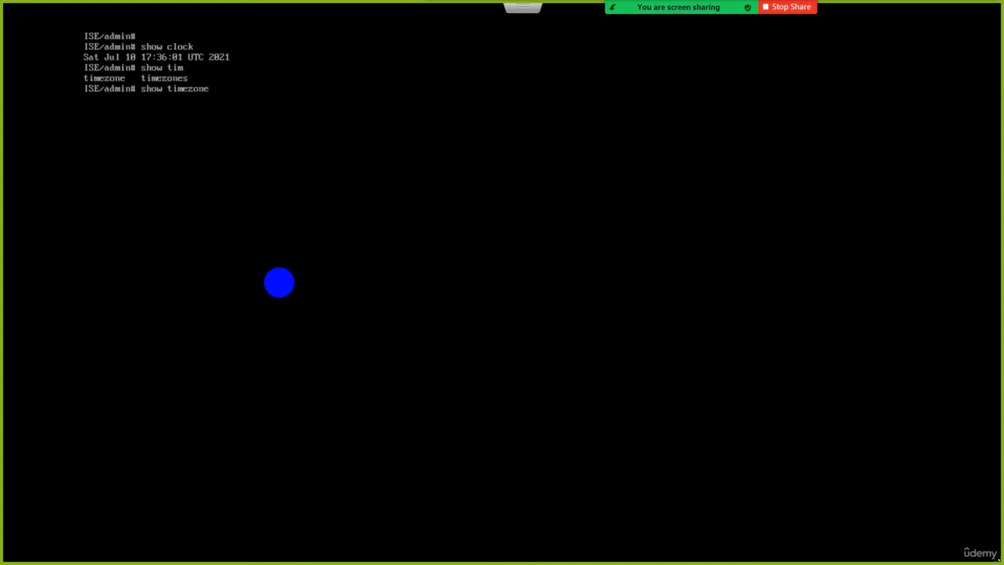
key("Return")
type("show uptime")
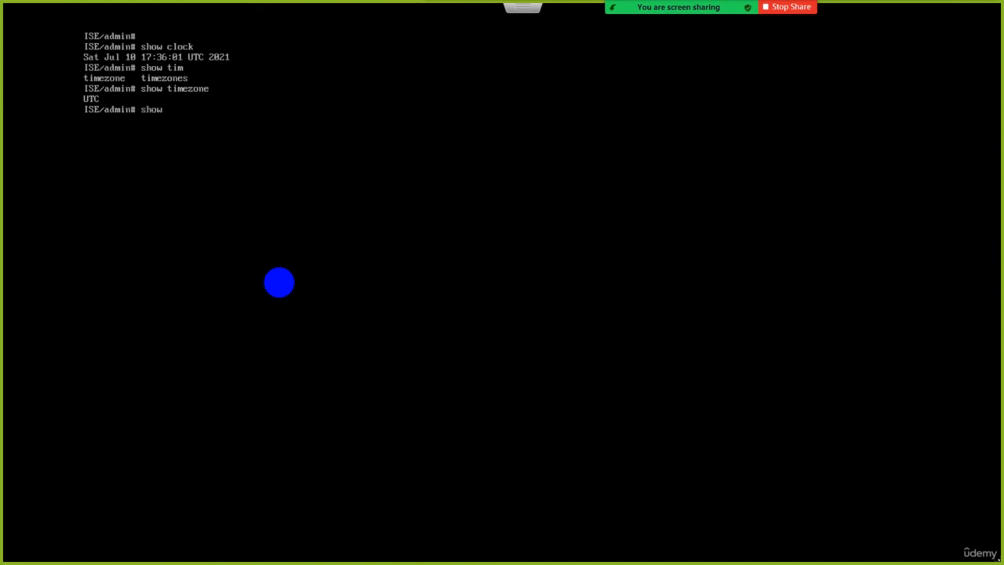
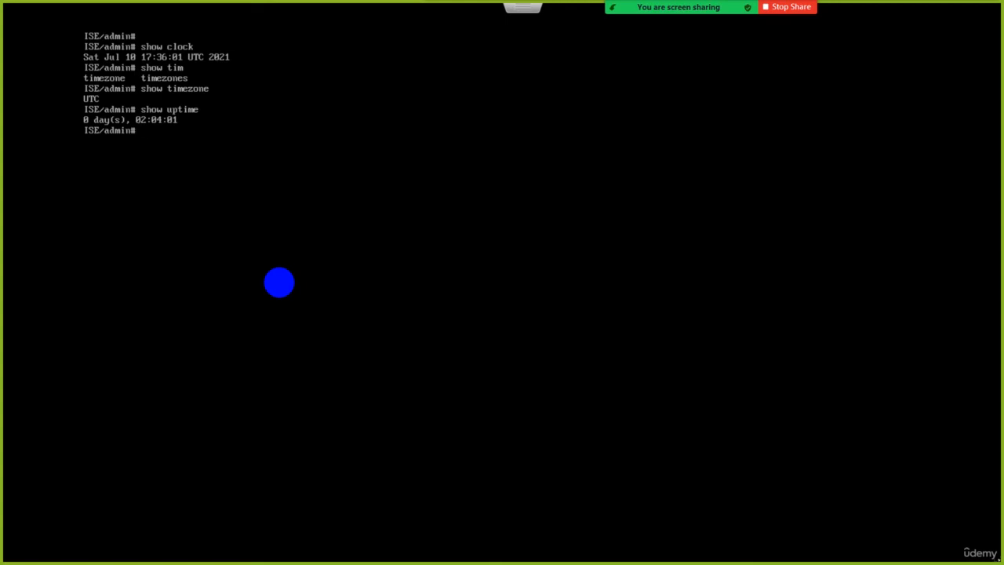
Run show users and show version to view the logged-in users and the installed software version.
type("show users")
key("Return")
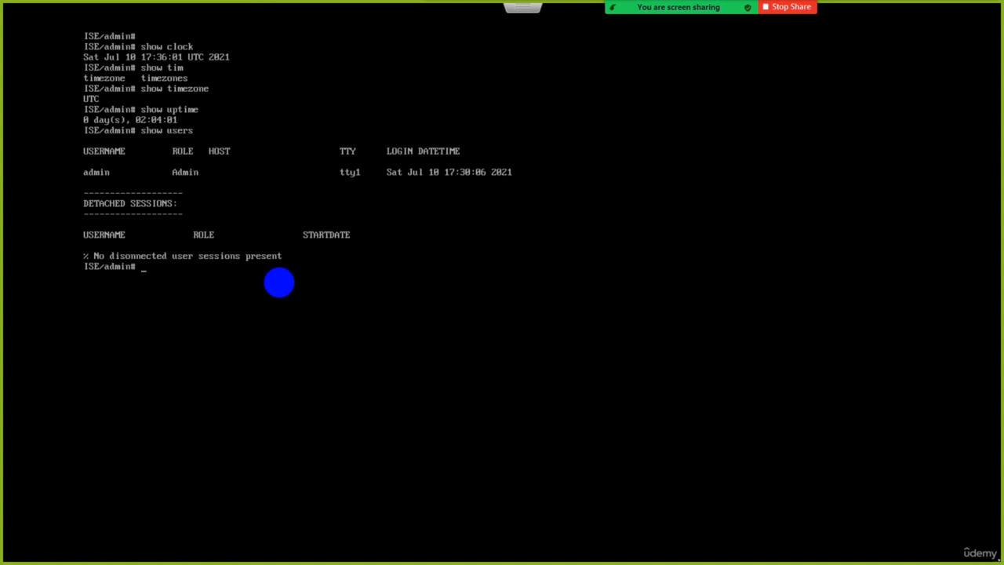
type("show version")
key("Return")
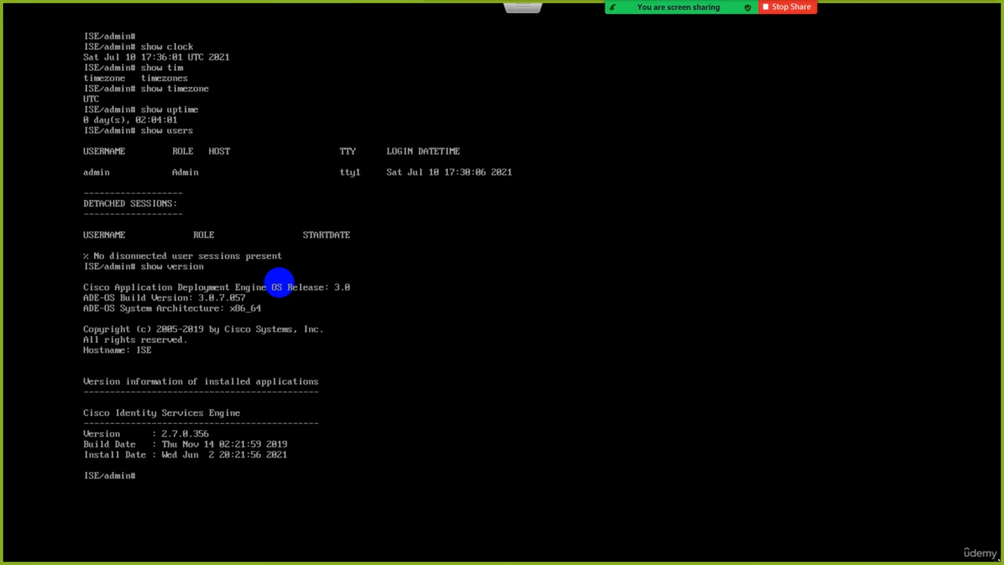
Clear the command-line screen and list all available show subcommands with show ?
key("ctrl+l")
key("Return")
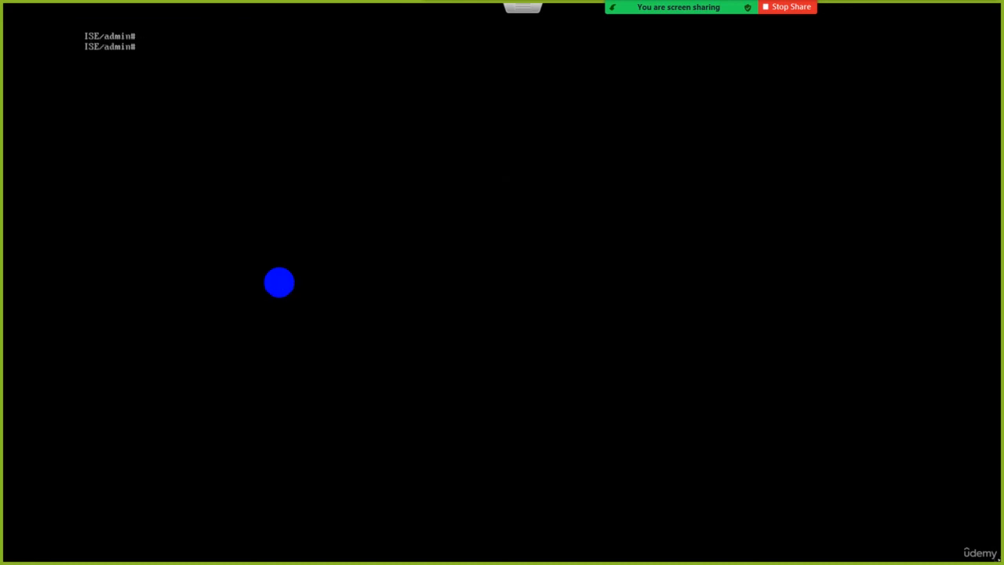
key("Return")
type("show ?")
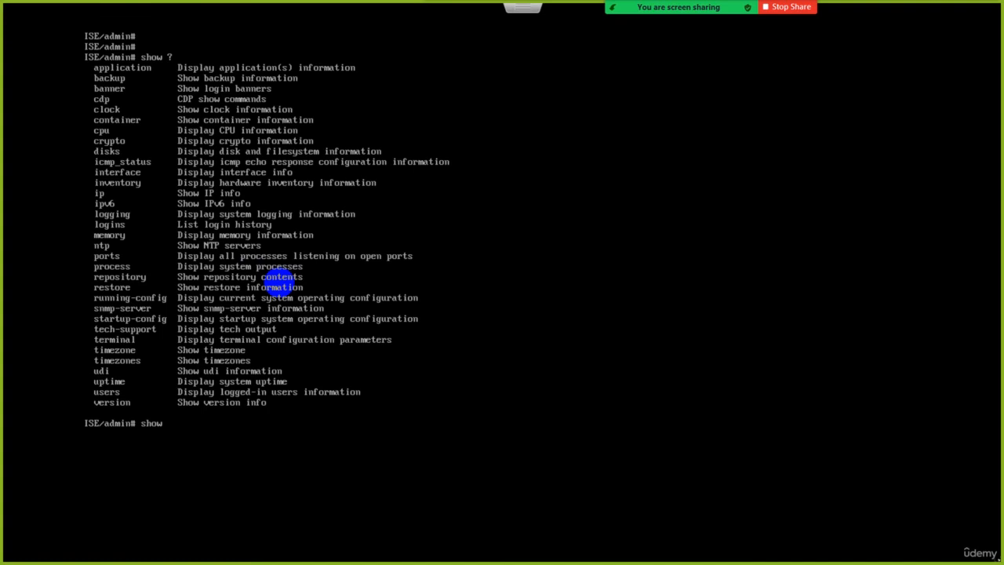
Clear the show help listing from the screen and enter configuration mode with configure t.
key("ctrl+l")
key("Return")
key("Return")
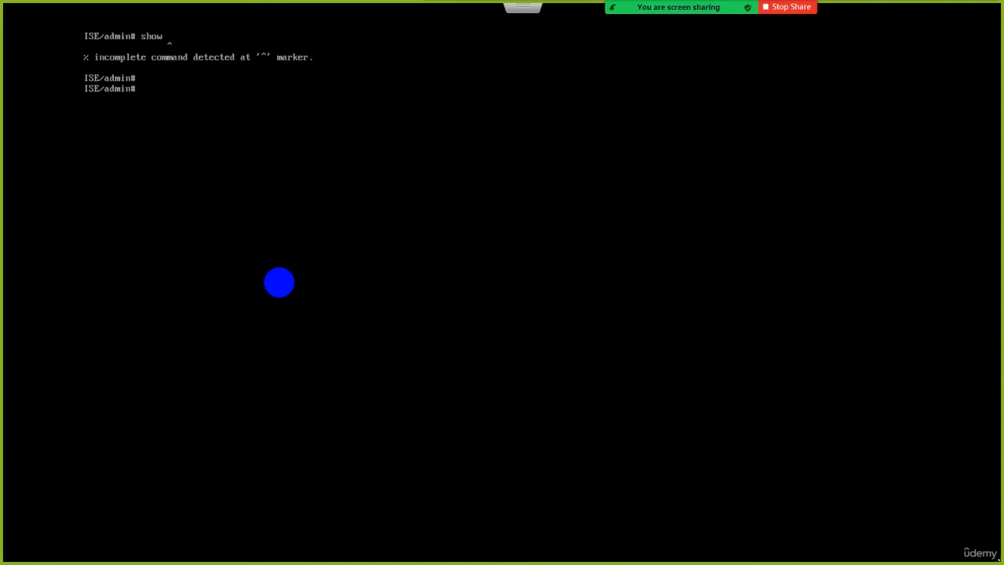
type("configure t")
key("Return")
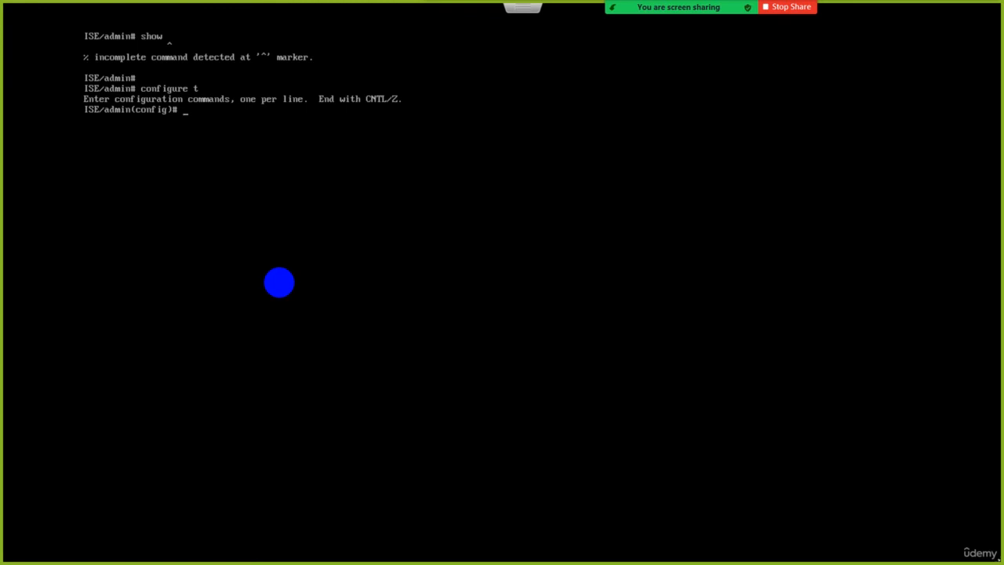
Leave configuration mode with end, re-enter it with configure t, and leave again with exit.
type("end")
key("Return")
type("configure t")
key("Return")
type("exit")
key("Return")
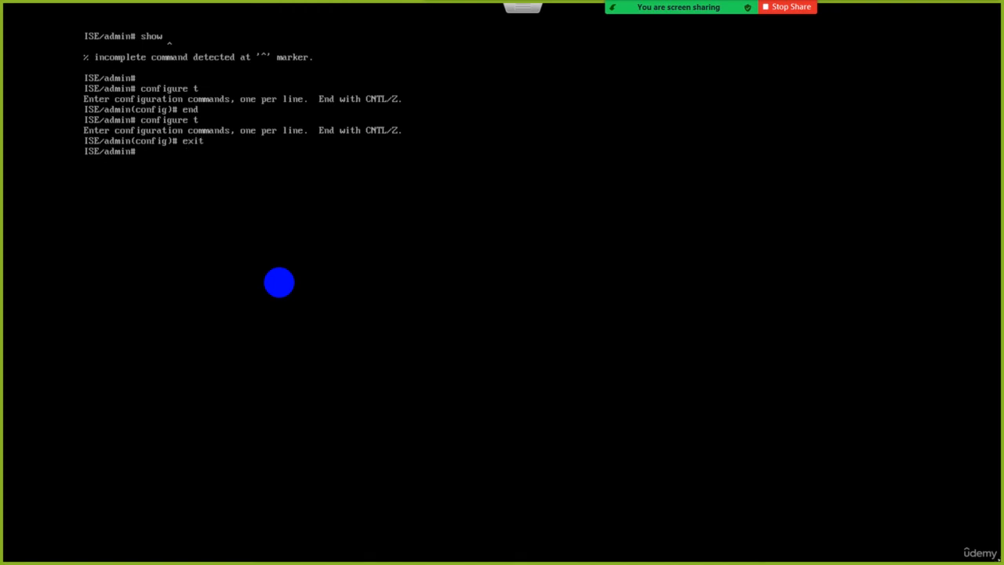
Enter configuration mode once more, return to the admin prompt without a typed command, and clear the screen.
type("configure t")
key("Return")
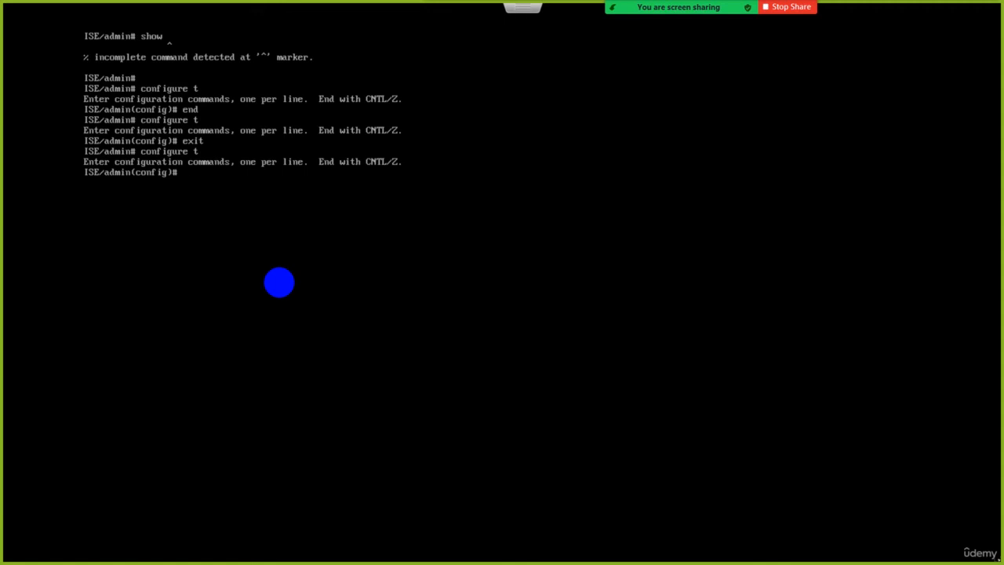
key("ctrl+z")
key("ctrl+l")
key("Return")
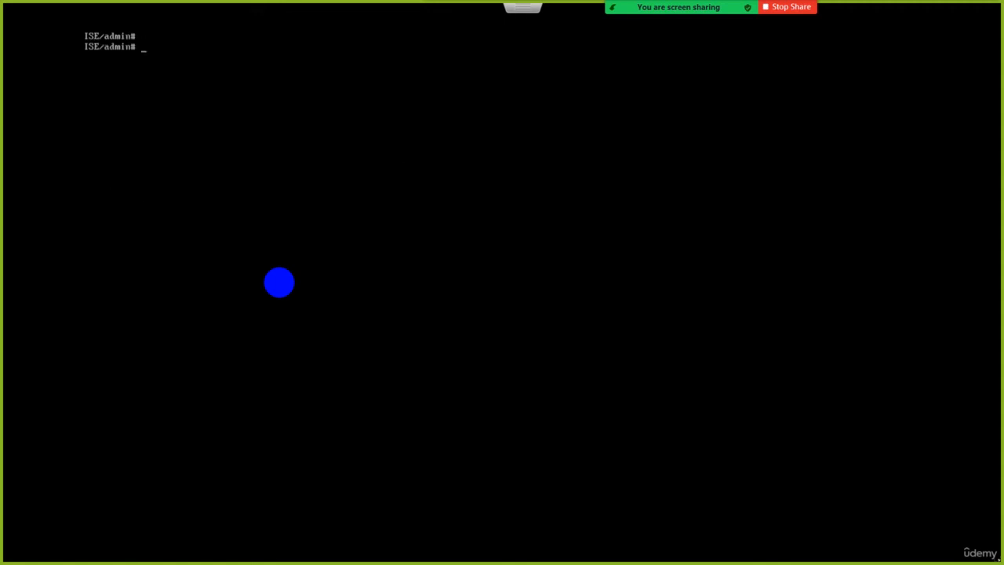
Enter configuration mode, open interface gigabitEthernet 1 and list its available configuration commands with ?
key("Up")
key("Return")
key("Return")
key("Return")
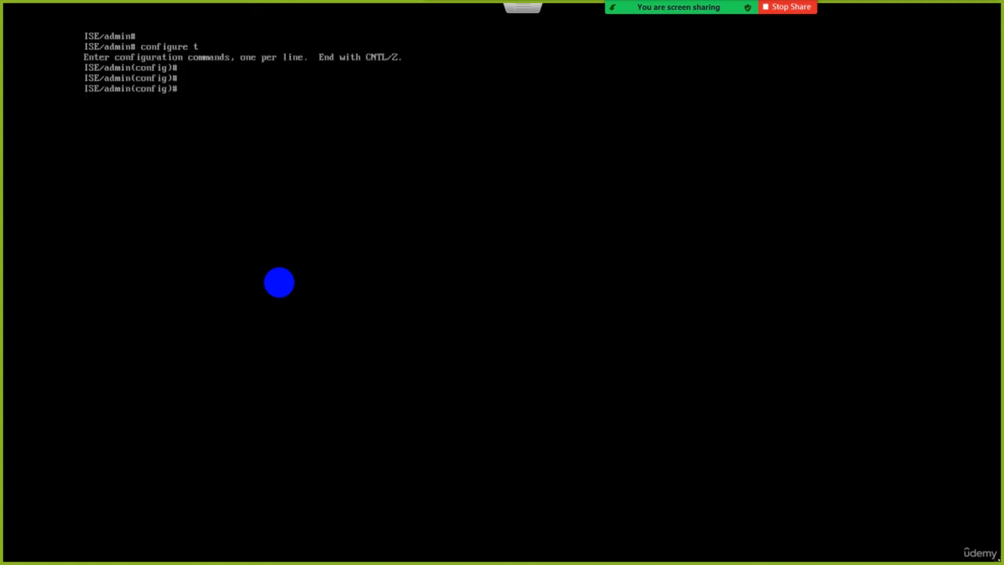
type("interface gi")
key("Tab")
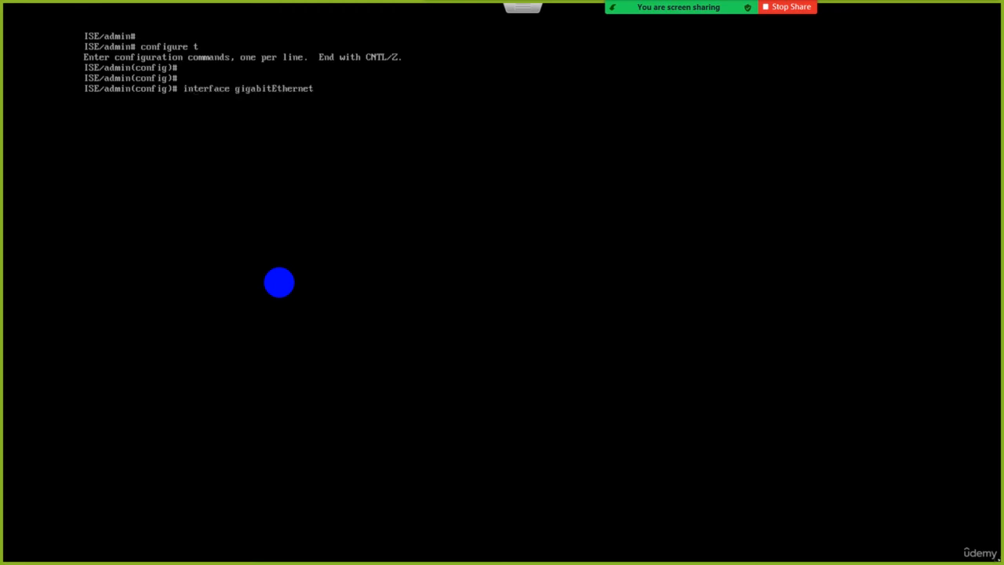
type("1")
key("Return")
type("?")
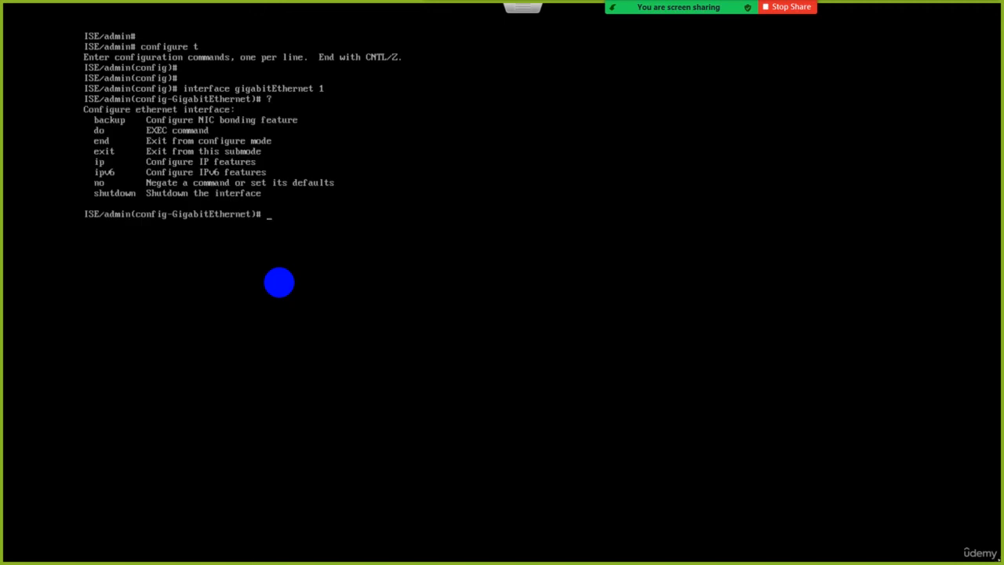
type("ip address 192.168.1.50 255.255.255.")
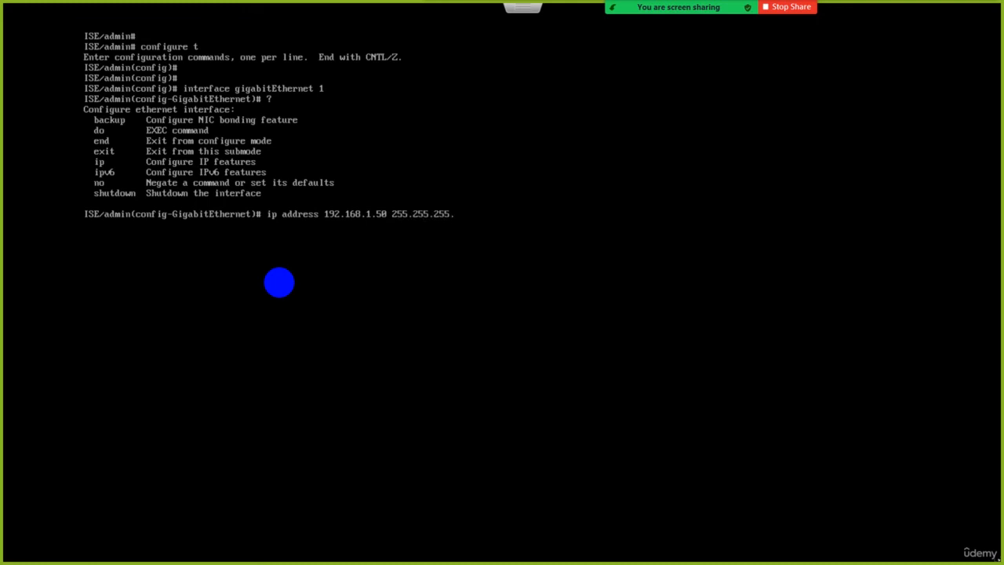
type("0")
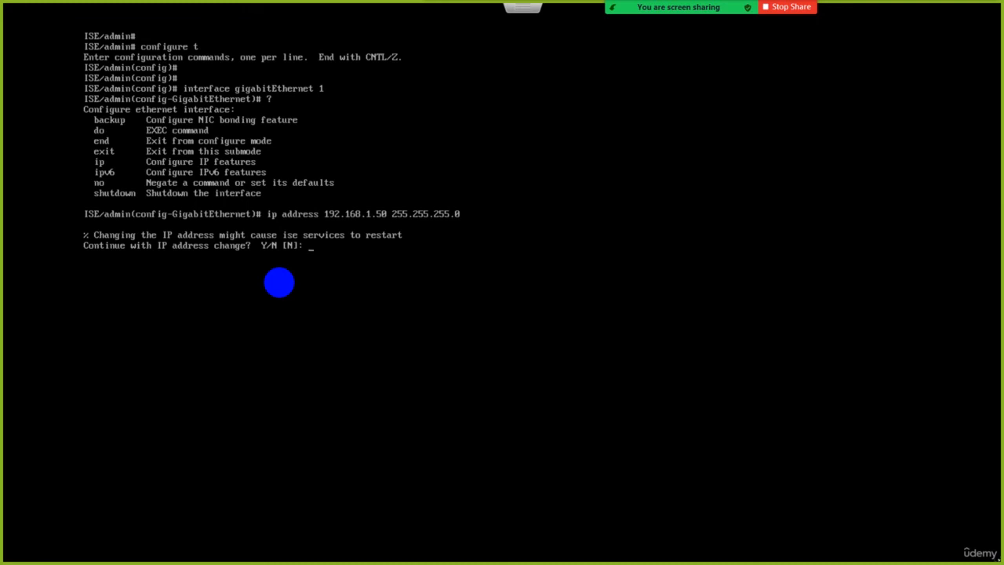
type("N")
Enter ip address 192.168.1.50 255.255.255.0 for gigabitEthernet 1 and decline the address change with N.
key("Return")
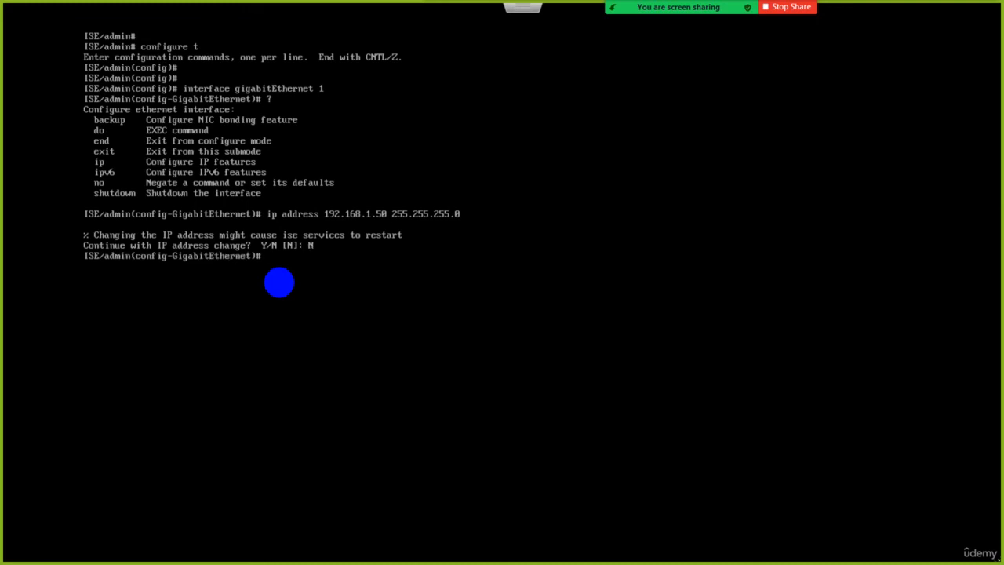
Discard the no shutdown entry, exit to global configuration mode and clear the screen.
type("no shutdown")
key("BackSpace")
key("BackSpace")
key("BackSpace")
key("BackSpace")
key("BackSpace")
key("BackSpace")
key("BackSpace")
key("BackSpace")
key("BackSpace")
key("BackSpace")
key("BackSpace")
type("exit")
key("Return")
type("cls")
key("Return")
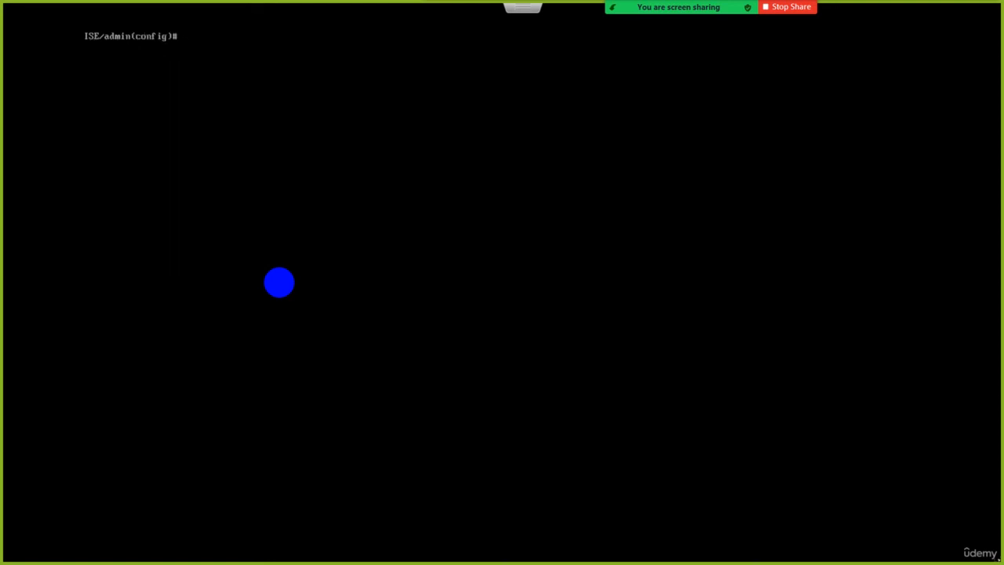
key("Return")
key("Return")
key("Return")
key("Return")
key("Return")
key("Return")
key("Return")
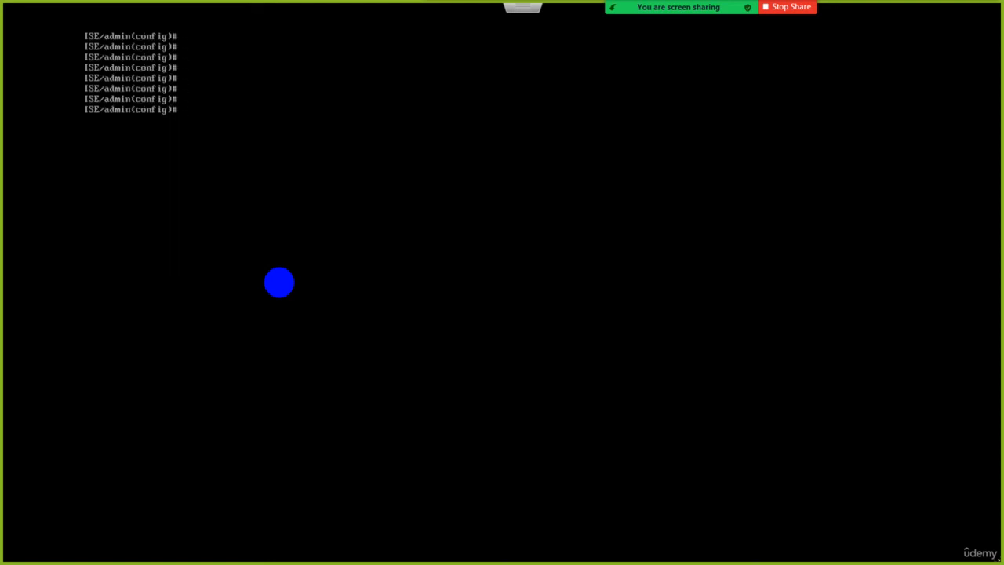
Clear the empty prompts from the screen while staying in global configuration mode.
type("clesar")
key("BackSpace")
key("BackSpace")
key("BackSpace")
type("ar screen")
key("Return")
key("Return")
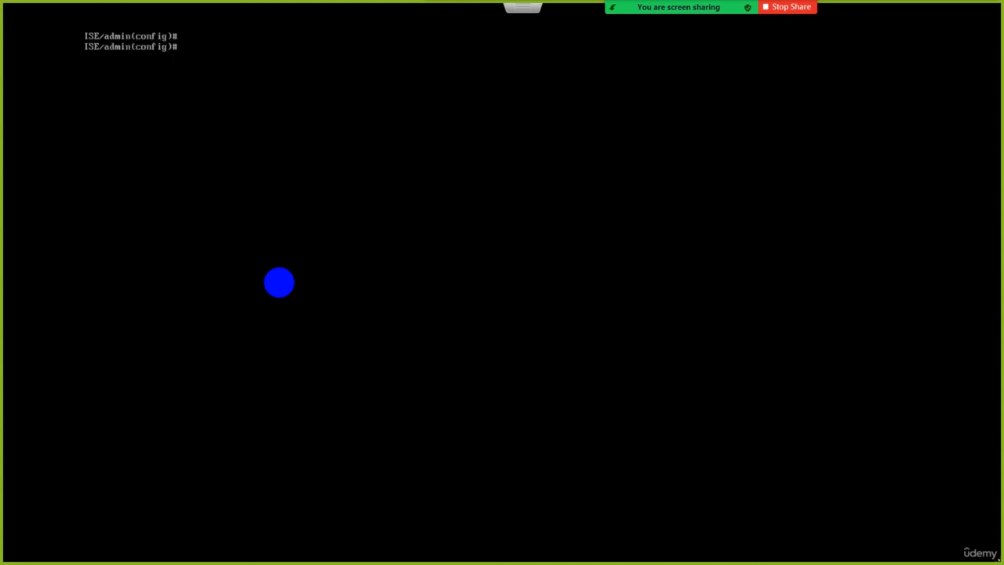
key("Return")
key("Return")
key("Return")
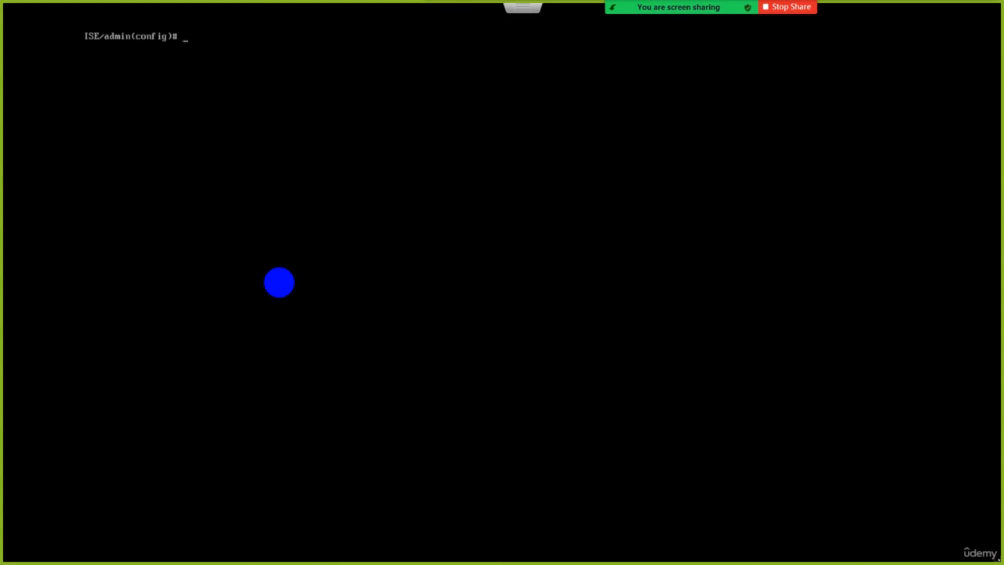
key("Return")
key("Return")
key("Return")
key("Return")
key("Return")
key("Return")
key("Return")
key("Return")
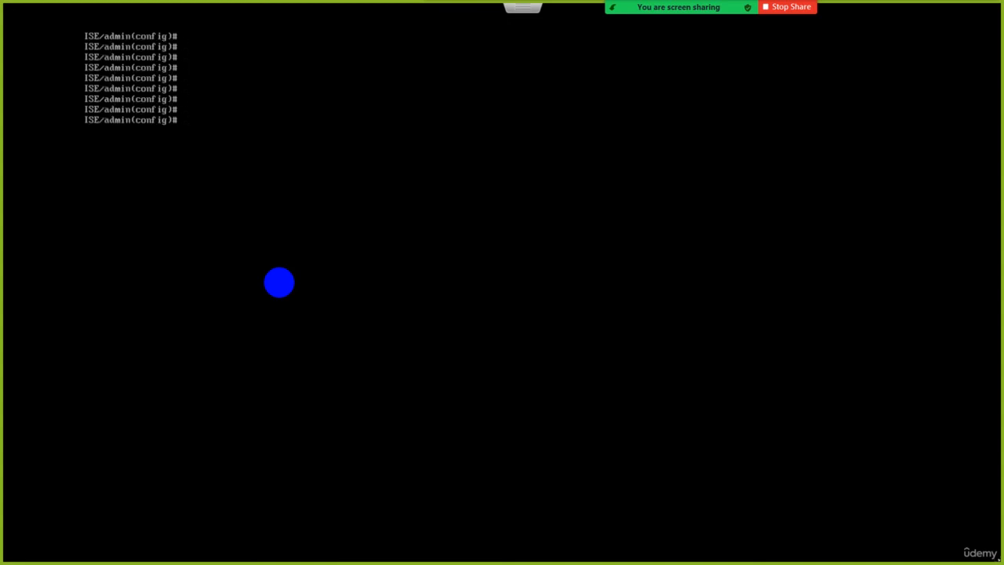
Enter the command hostname UK and decline the hostname change with N.
type("hostname")
type("IS")
key("BackSpace")
key("BackSpace")
type("UK")
key("Return")
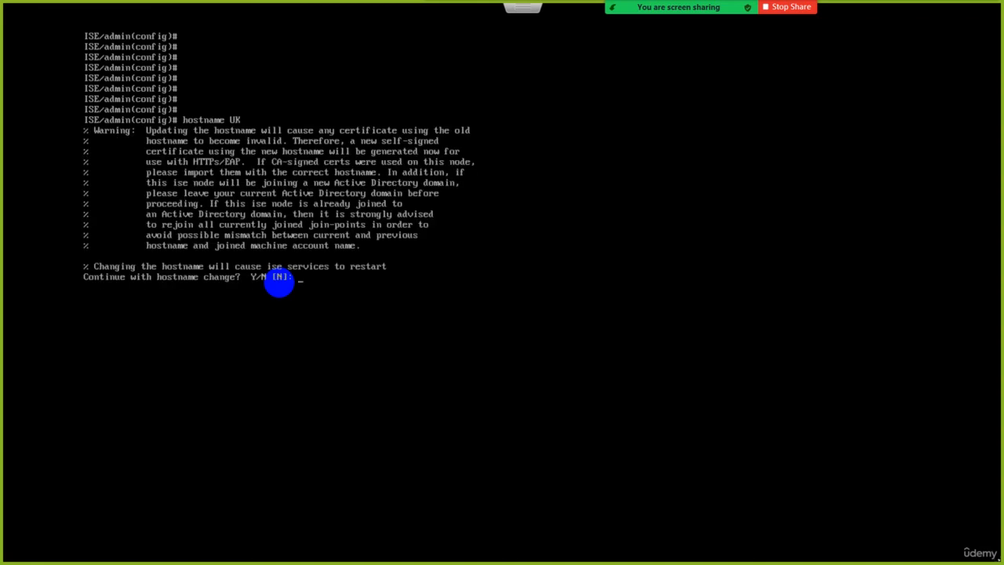
type("N")
key("Return")
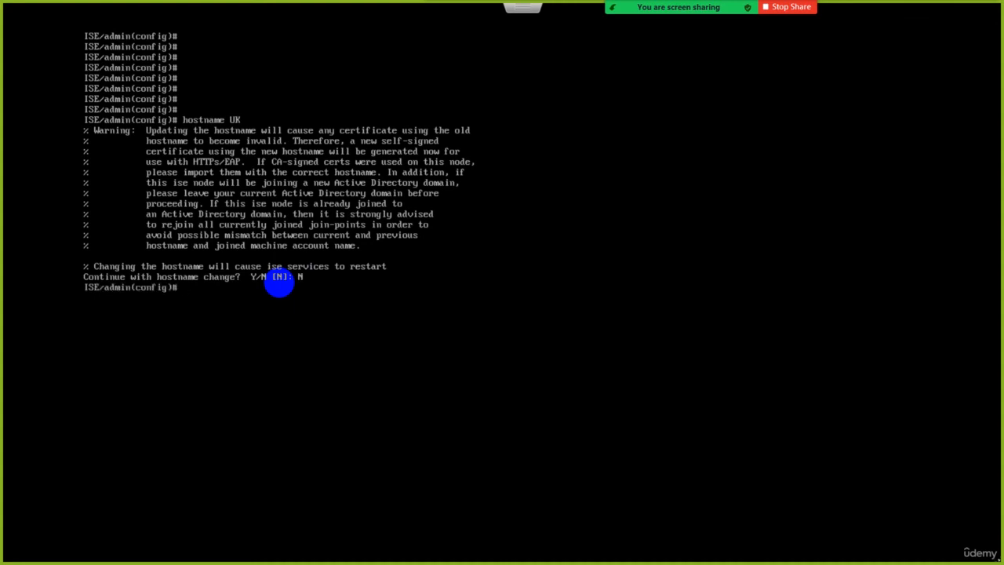
Clear the screen, check the syntax of ip default-gateway with ?, and set the default gateway to 192.168.1.254.
key("ctrl+l")
key("Return")
key("Return")
key("Return")
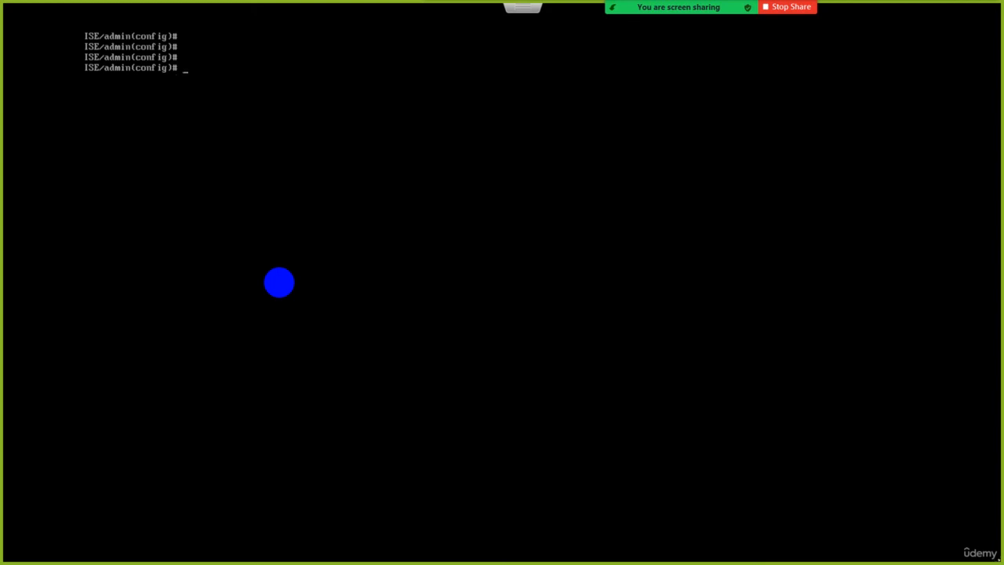
type("ip default-gateway ?")
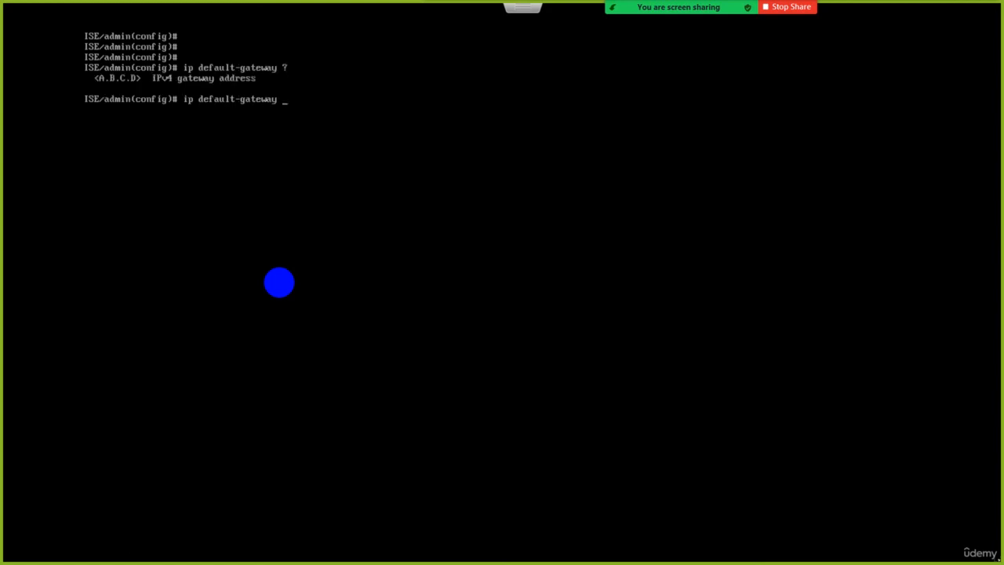
type("192.168.1.254")
key("Return")
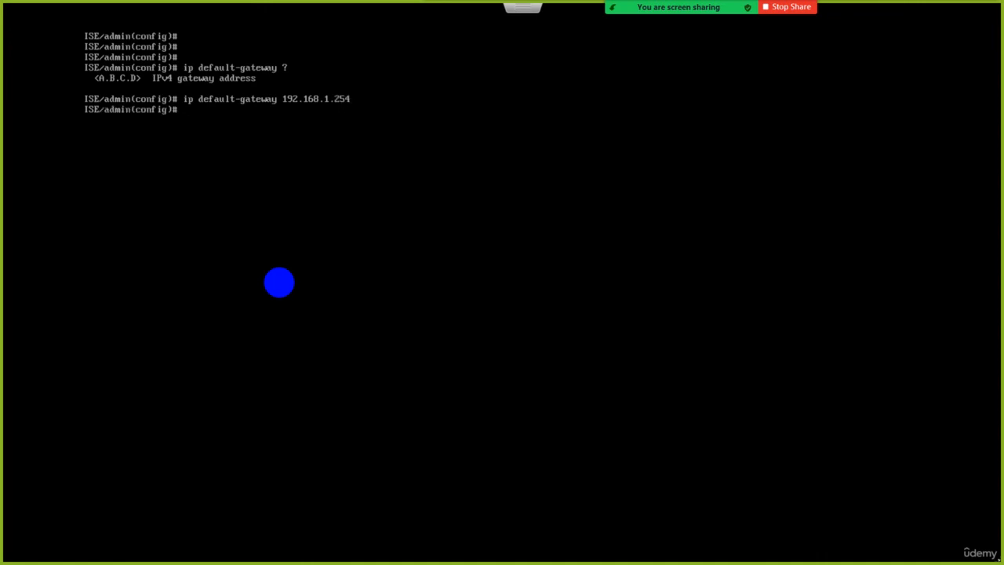
Display the routing table from configuration mode with do show ip route.
type("do show ip roue")
type("e")
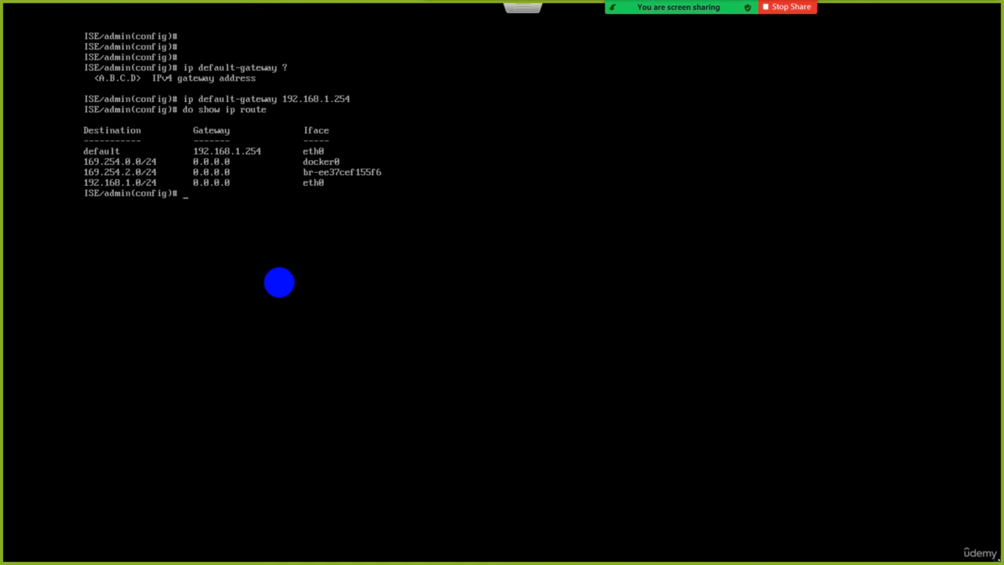
Try to add a default static route with ip route 0.0.0.0 0.0.0.0 192.168.1.254.
type("ip route 0.0.0.0 0.0.00.")
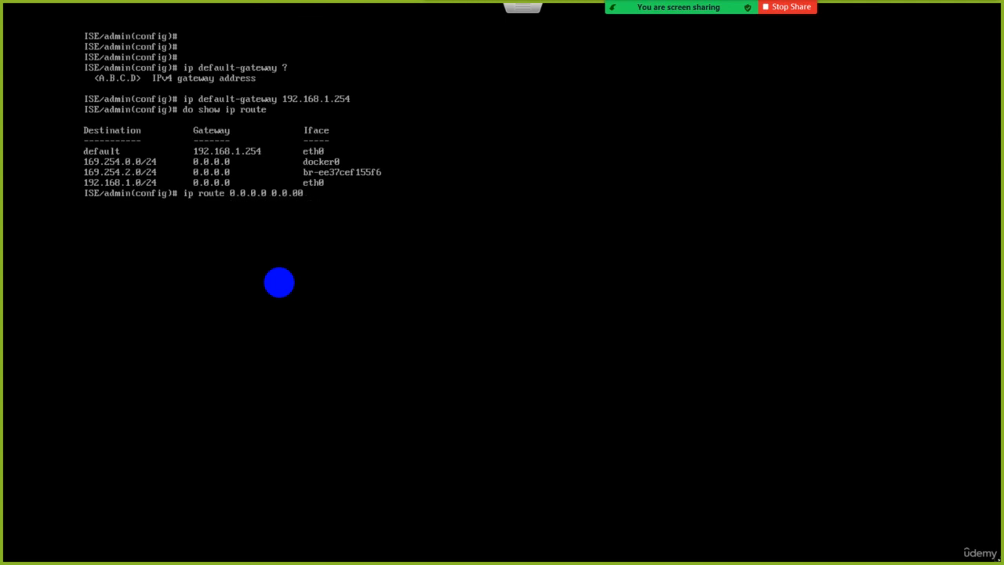
key("BackSpace")
type(".0 192.168.1.254")
key("Return")
Use ? to list the arguments expected after ip route 0.0.0.0 and after ip route 0.0.0.0 0.0.0.0.
key("Up")
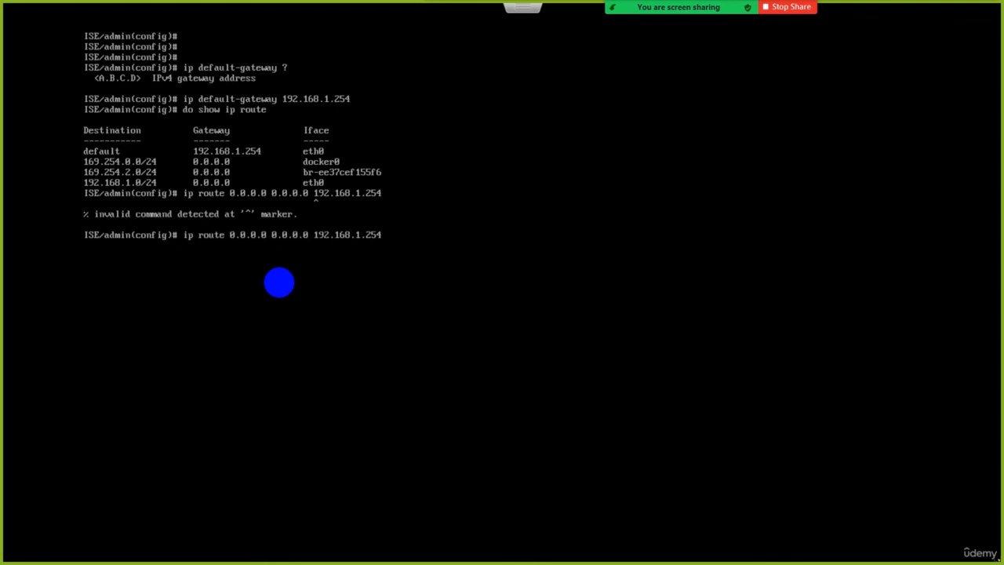
key("BackSpace")
key("BackSpace")
key("BackSpace")
key("BackSpace")
key("BackSpace")
key("BackSpace")
key("BackSpace")
key("BackSpace")
key("BackSpace")
key("BackSpace")
key("BackSpace")
key("BackSpace")
key("BackSpace")
key("BackSpace")
key("BackSpace")
key("BackSpace")
key("BackSpace")
key("BackSpace")
key("BackSpace")
key("BackSpace")
key("BackSpace")
key("BackSpace")
key("BackSpace")
key("BackSpace")
key("BackSpace")
key("BackSpace")
key("BackSpace")
key("BackSpace")
key("BackSpace")
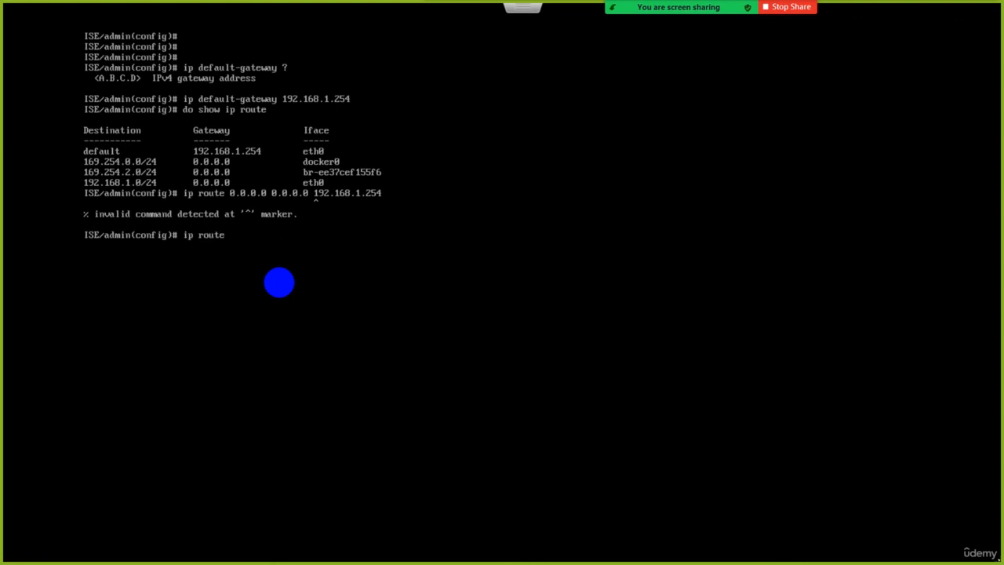
type("0.0.0.0 ?")
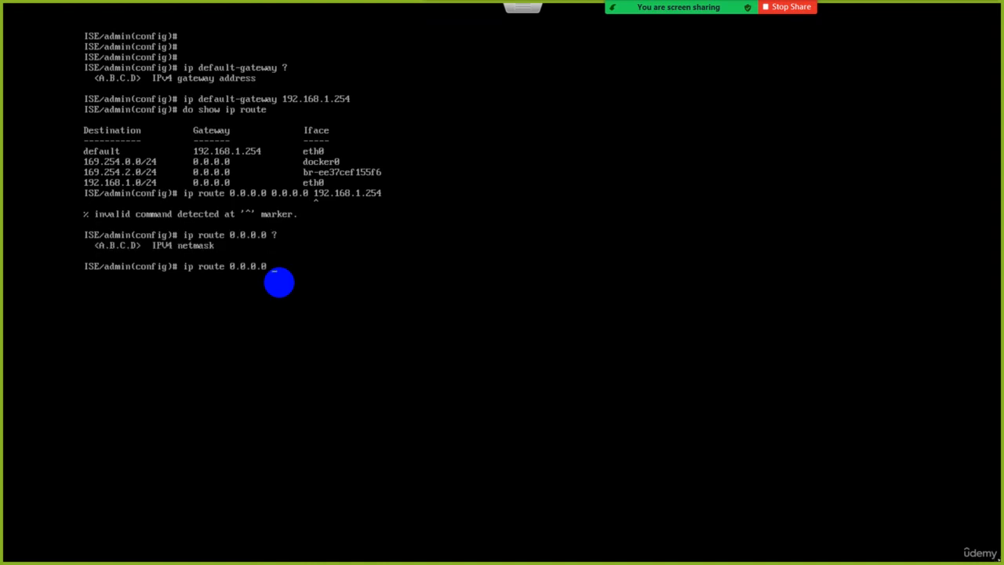
type("0.0.0.0 ?")
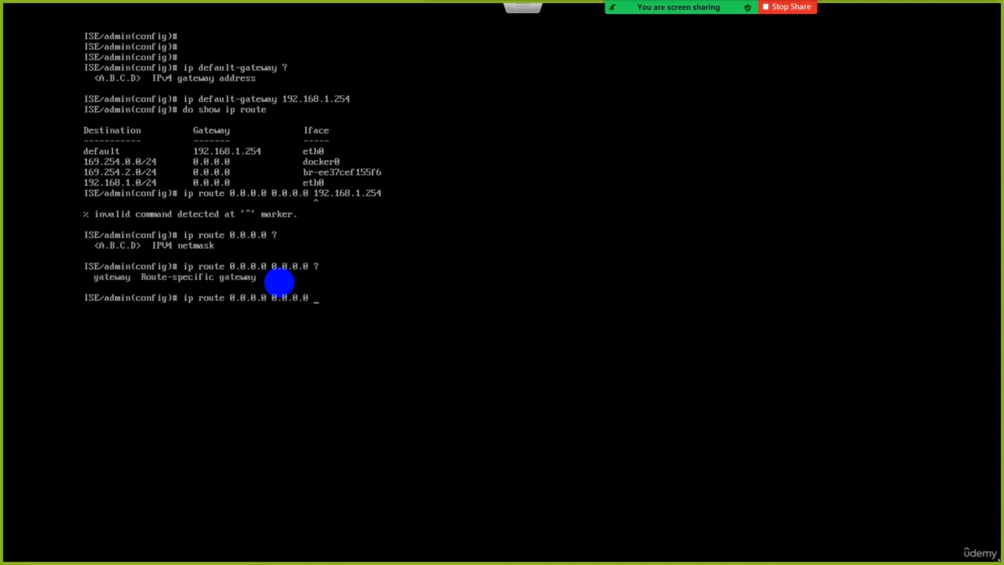
type("192.168.1.254")
Complete the ip route 0.0.0.0 0.0.0.0 command with 192.168.1.254 and try running it again.
key("Return")
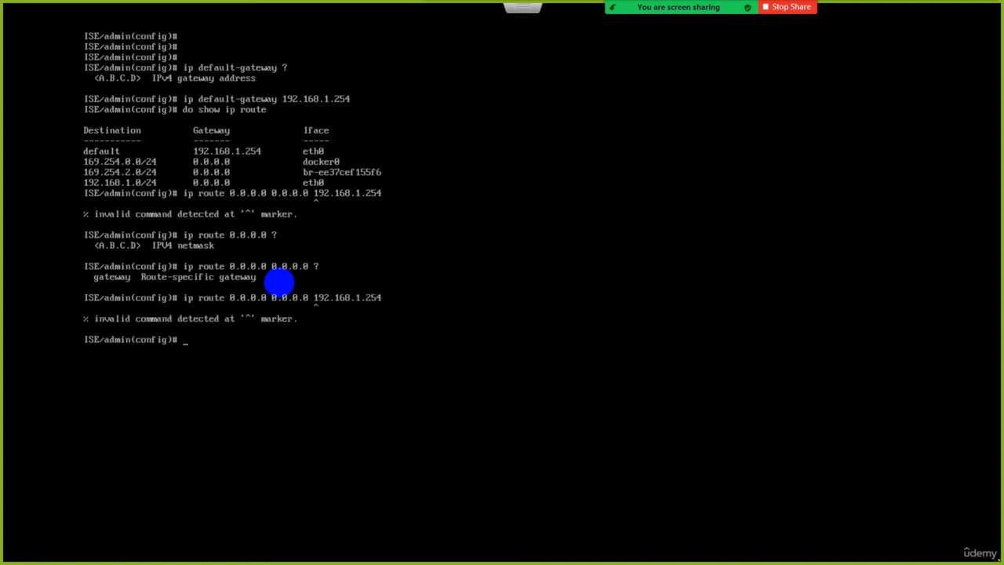
Recheck the route syntax with ? and try running ip route 0.0.0.0 0.0.0.0 gateway 192.168.1.254.
key("Up")
key("BackSpace")
key("BackSpace")
key("BackSpace")
key("BackSpace")
key("BackSpace")
key("BackSpace")
key("BackSpace")
key("BackSpace")
key("BackSpace")
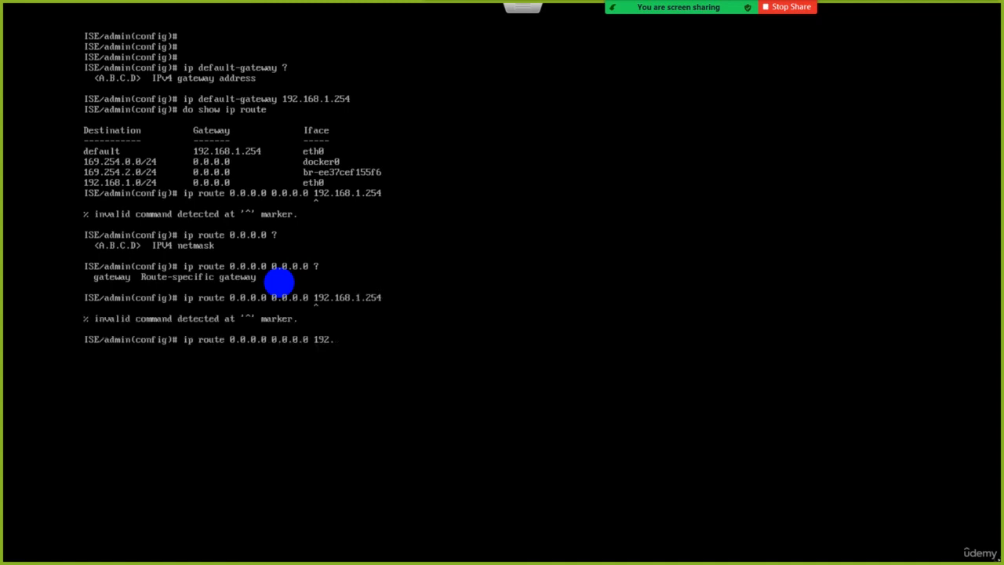
key("BackSpace")
key("BackSpace")
key("BackSpace")
key("BackSpace")
type("?")
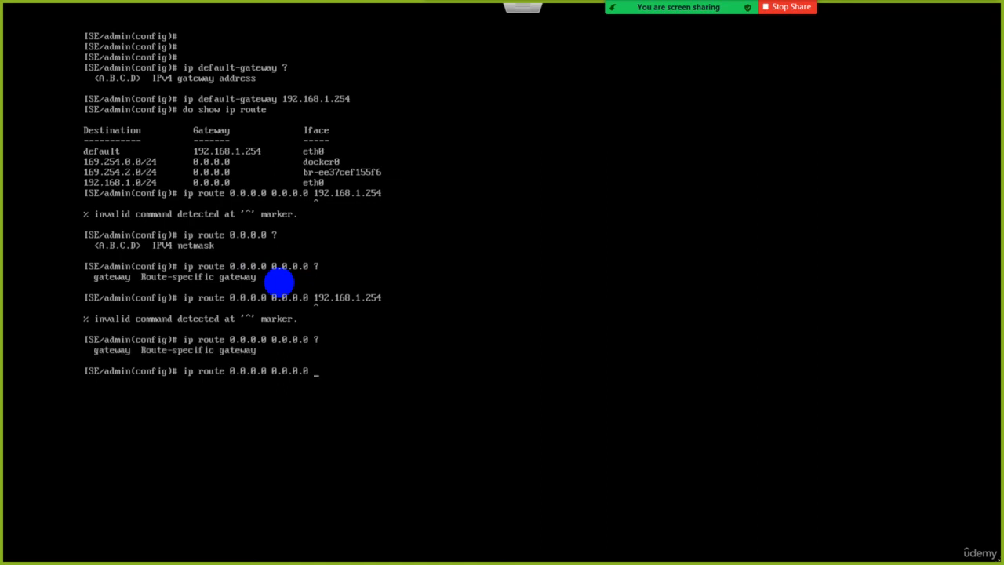
type("gateway 192.168.1.254")
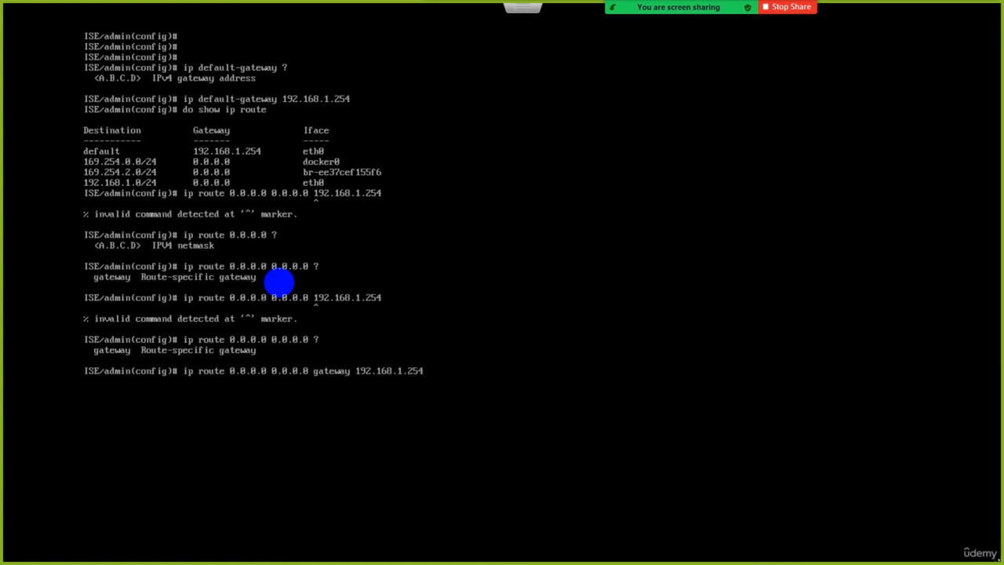
key("Return")
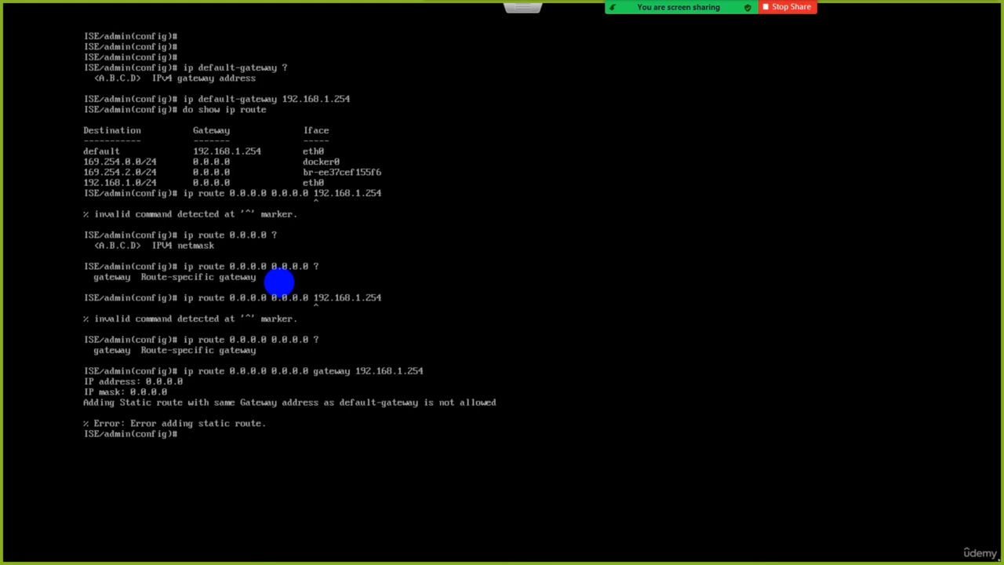
Clear the console, request a domain name change to test.local with ip domain-name, and decline the change.
key("ctrl+l")
key("Return")
key("Return")
key("Return")
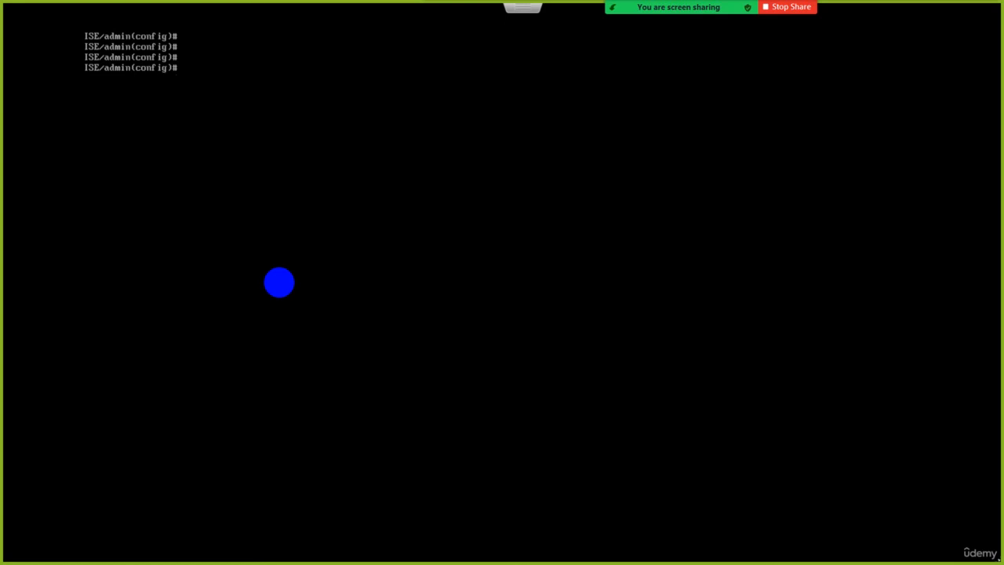
type("ip domain-name t")
type("est.local")
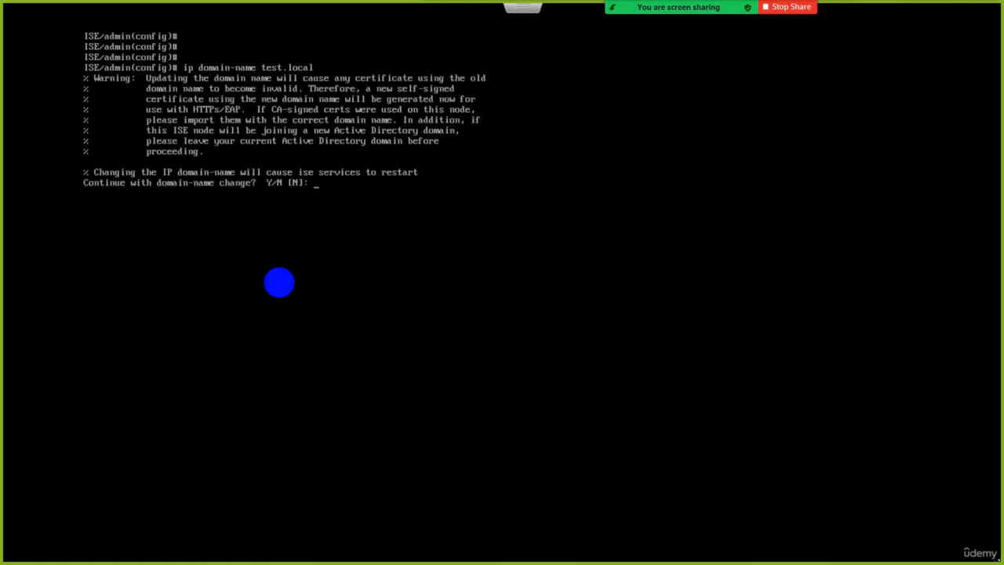
type("N")
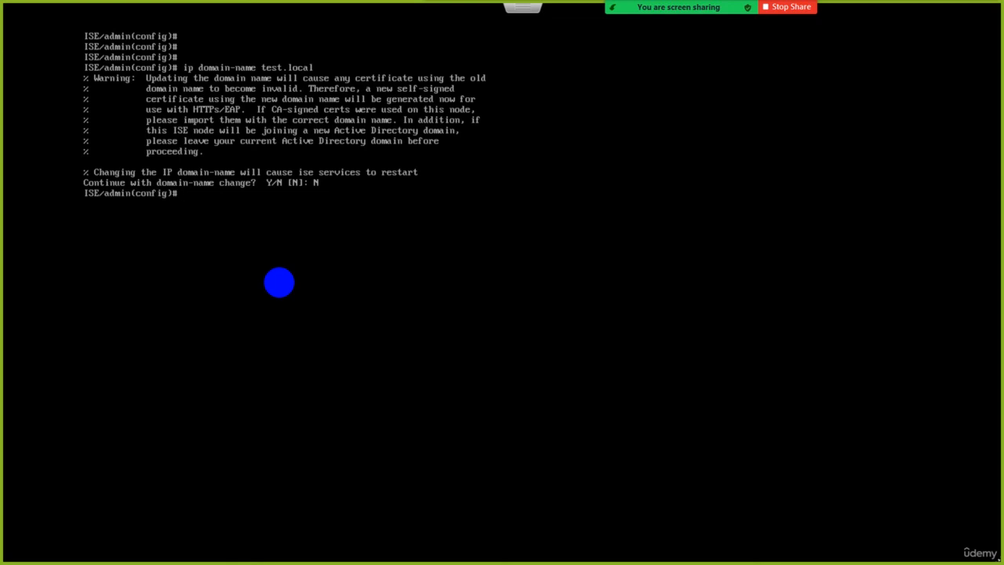
type("ip name-server 8.8.8.8")
Try to add 8.8.8.8 as a DNS server with ip name-server.
key("Return")
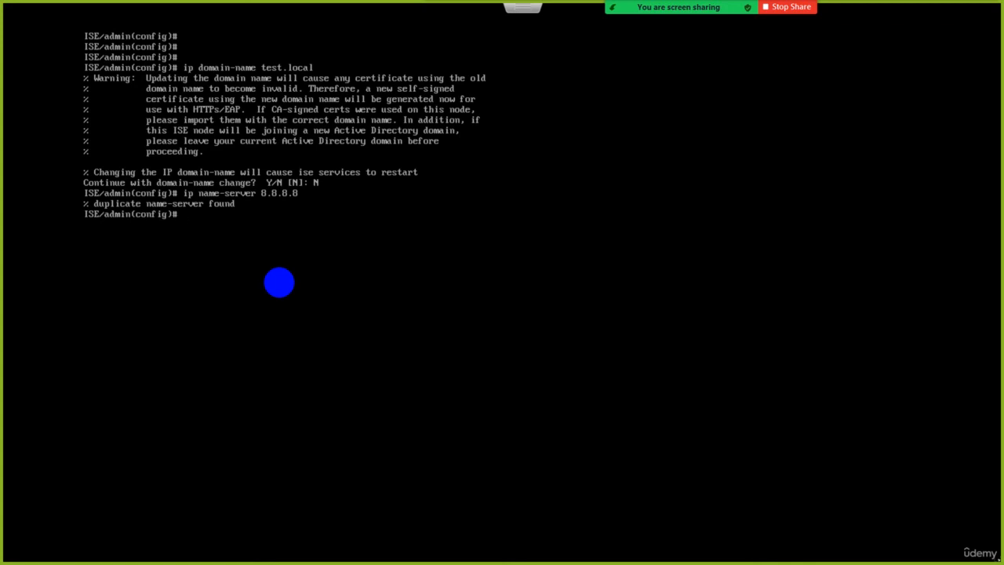
Add 8.8.8.1 as a DNS server with ip name-server and decline restarting ISE.
key("Up")
key("BackSpace")
type("1")
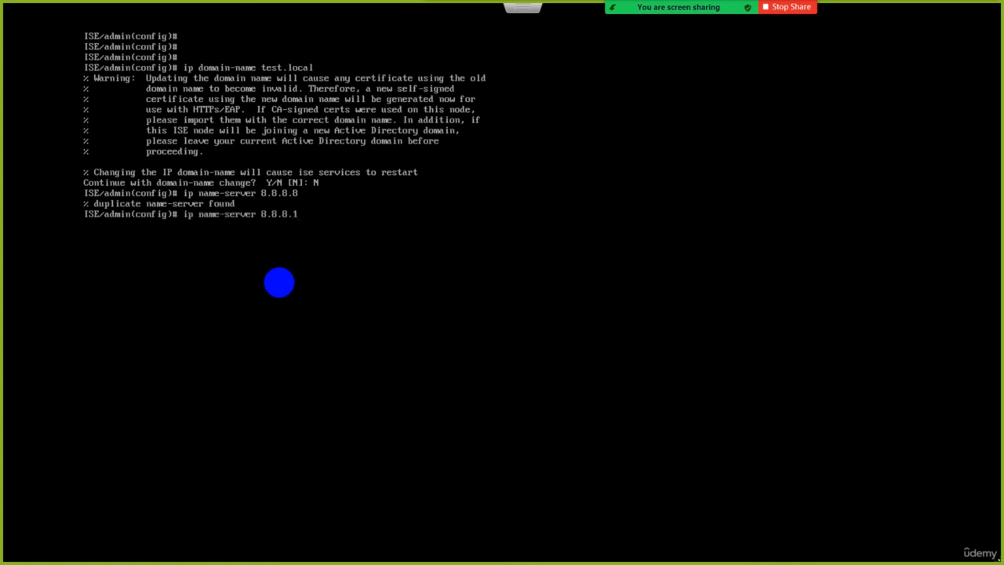
key("Return")
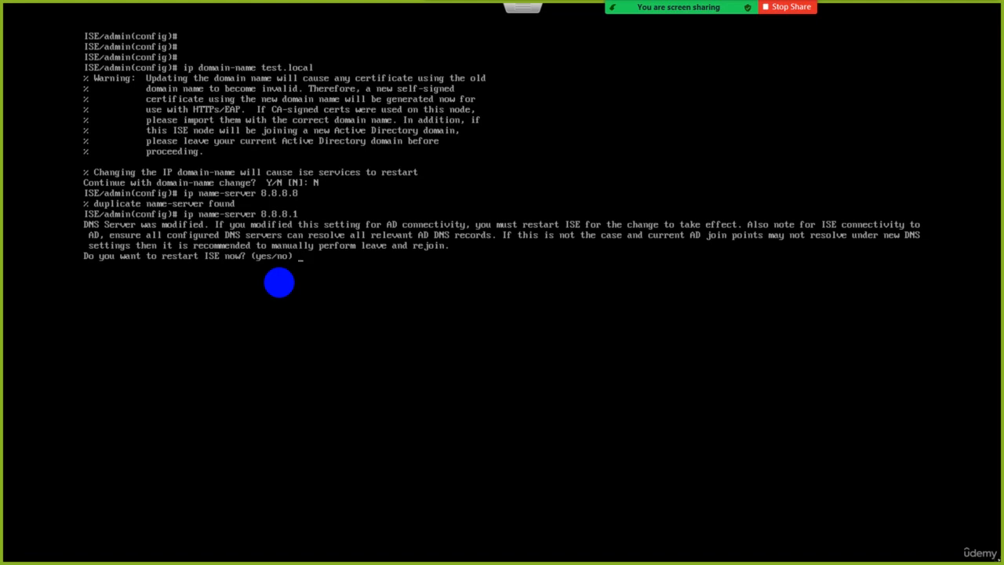
type("no")
key("Return")
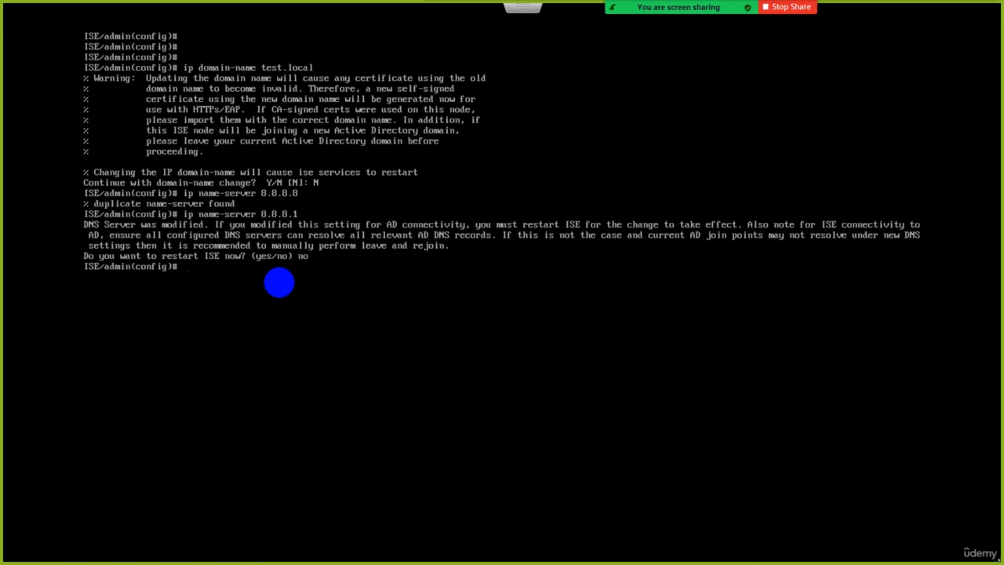
Clear the console, start a username command for a new user, and list its password options with ?
key("ctrl+l")
key("Return")
key("Return")
type("u")
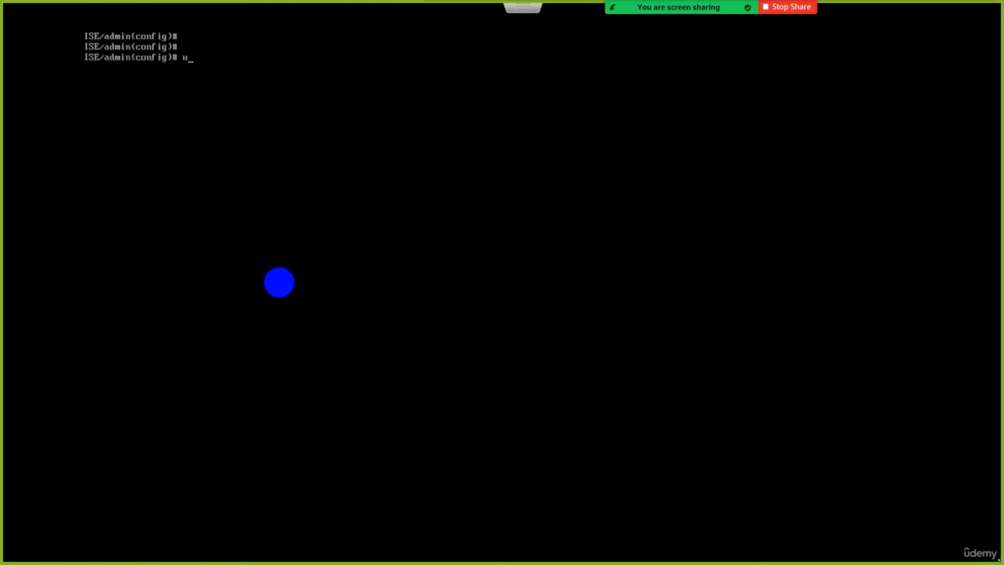
type("sername ali password ?")
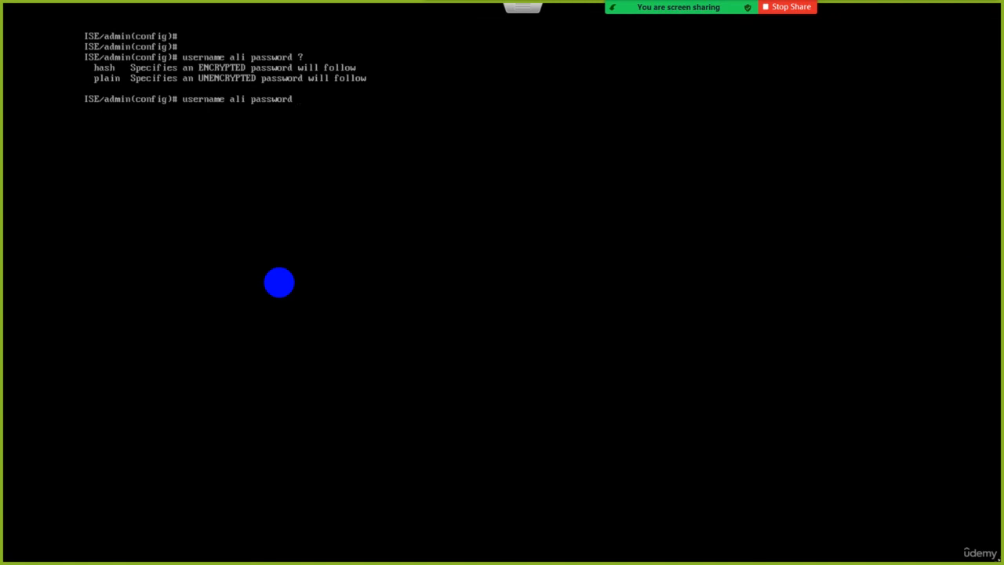
Create the new user with a plain account password and the admin role, checking the remaining arguments with ?
type("plain Abc@12345 ?role ")
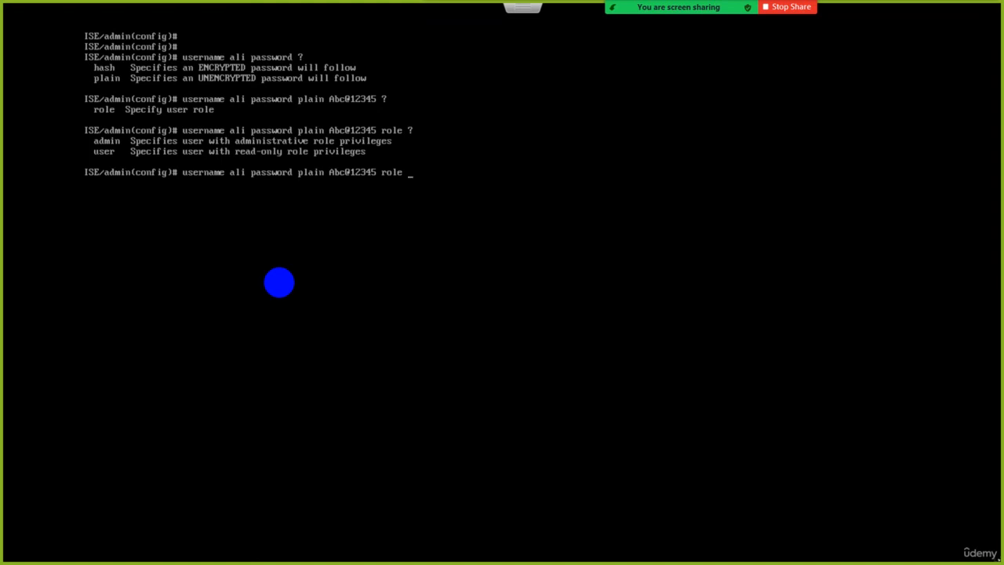
type("?admin?")
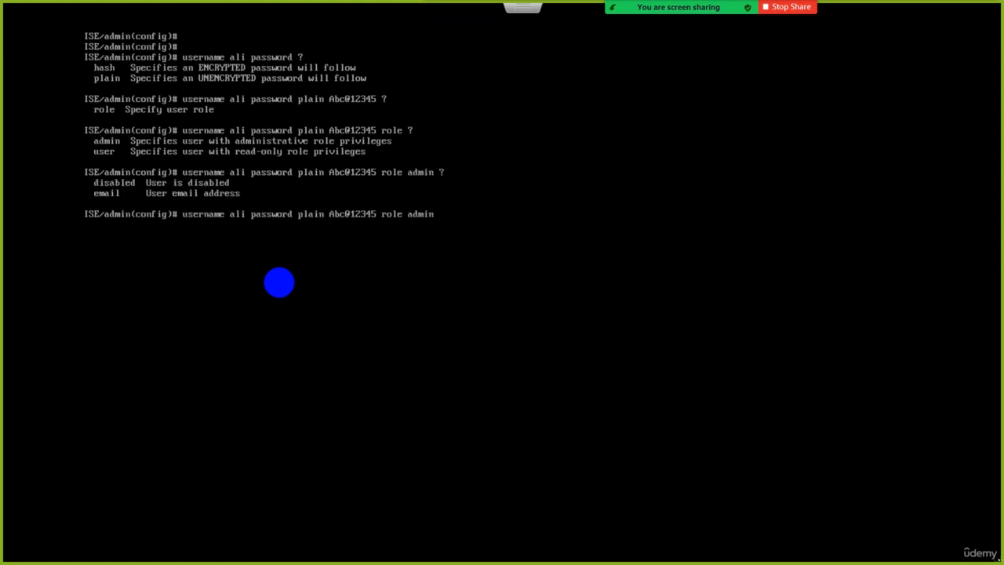
key("Return")
Exit configuration mode and log out of the admin CLI session.
type("exit")
key("Return")
key("Return")
type("ex")
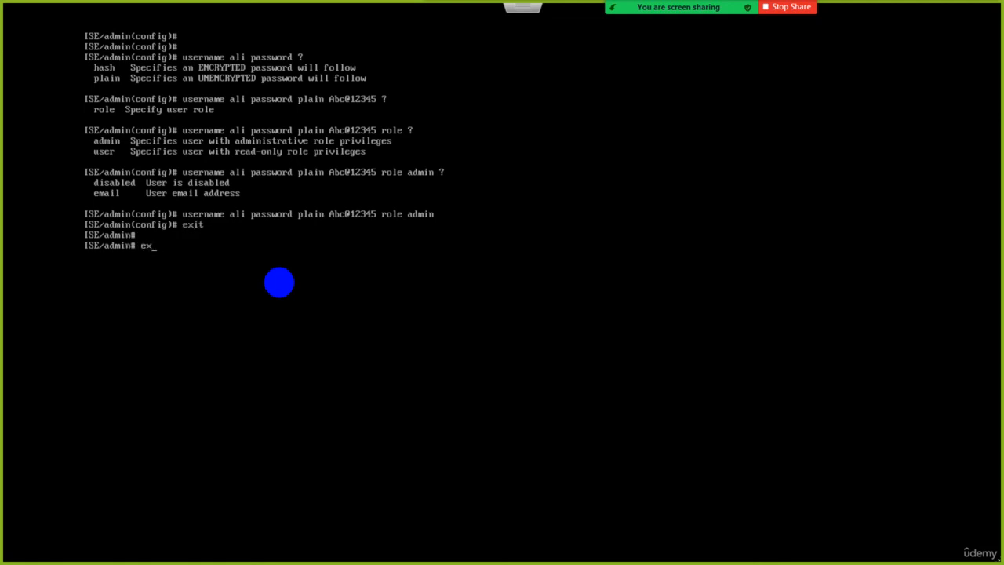
type("it")
key("Return")
Try to log in as the newly created user with the account password.
type("adm")
key("BackSpace")
key("BackSpace")
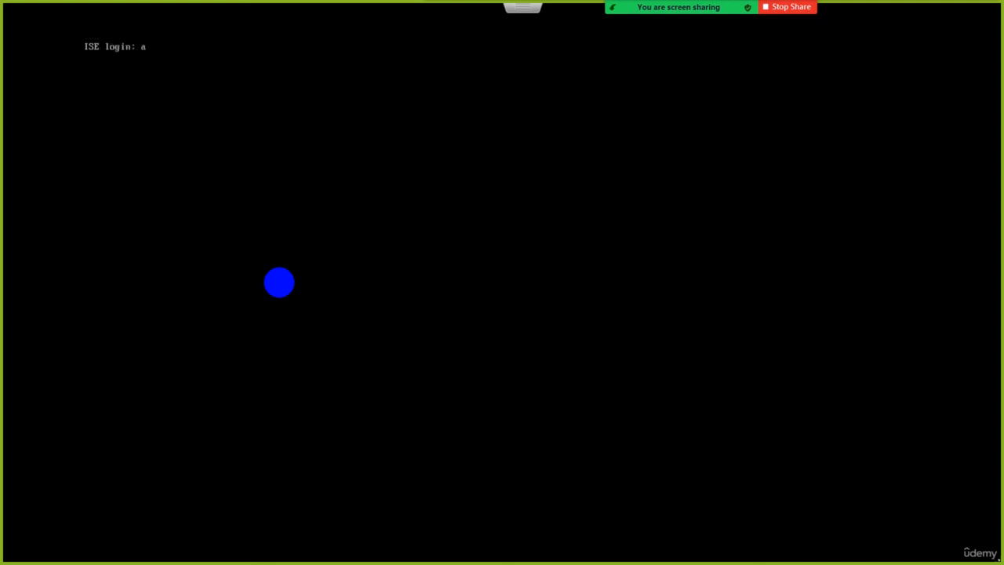
type("li")
key("Return")
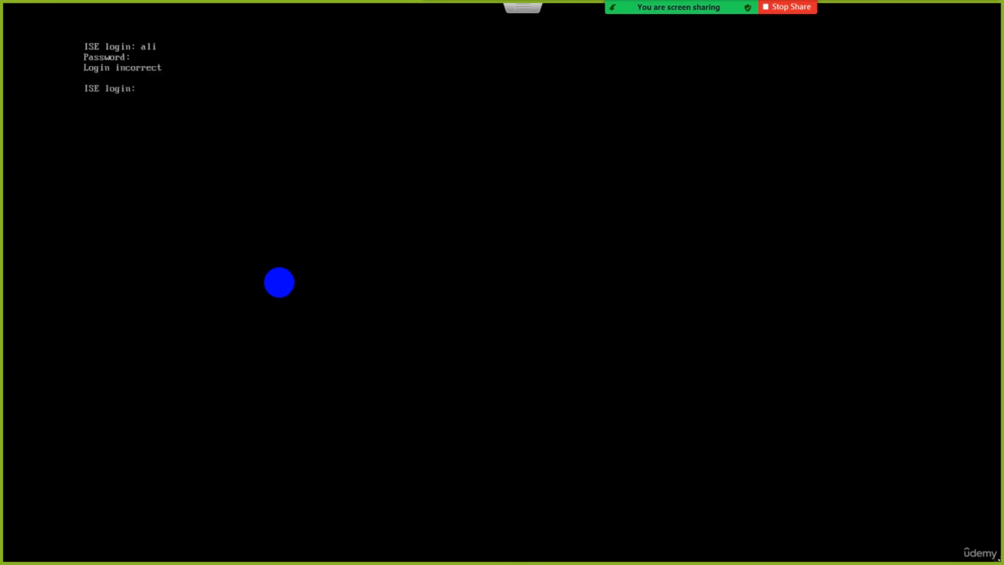
Log in again with the new user's username and account password.
type("ali")
key("Return")
Display the logged-in CLI users and detached sessions with show users.
key("Return")
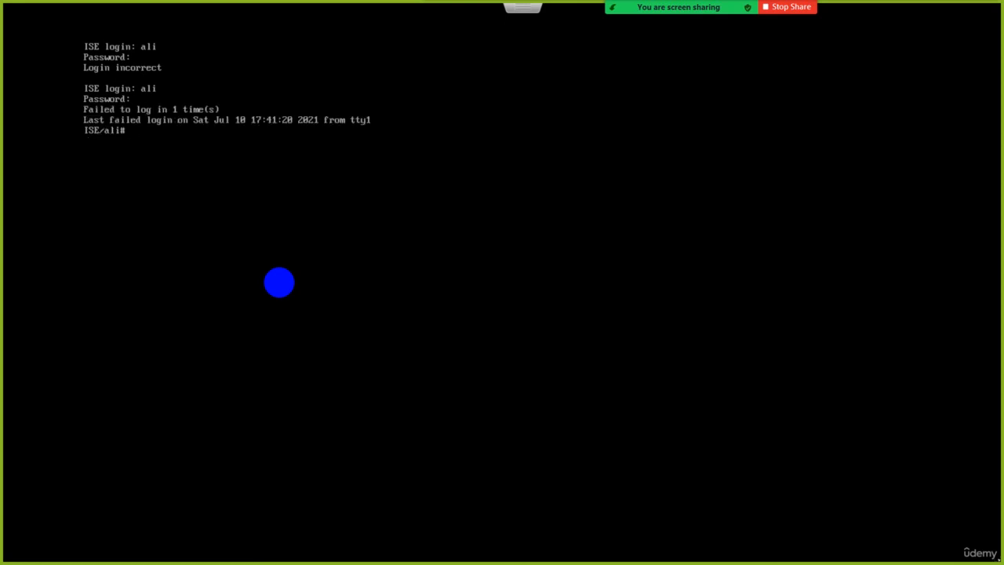
key("Return")
key("Return")
key("Return")
key("Return")
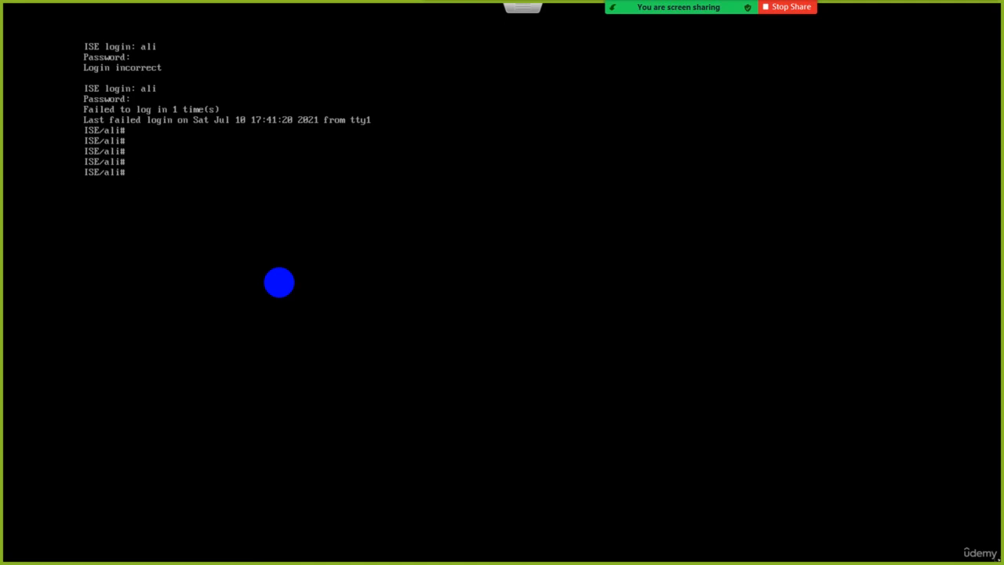
type("show users")
key("Return")
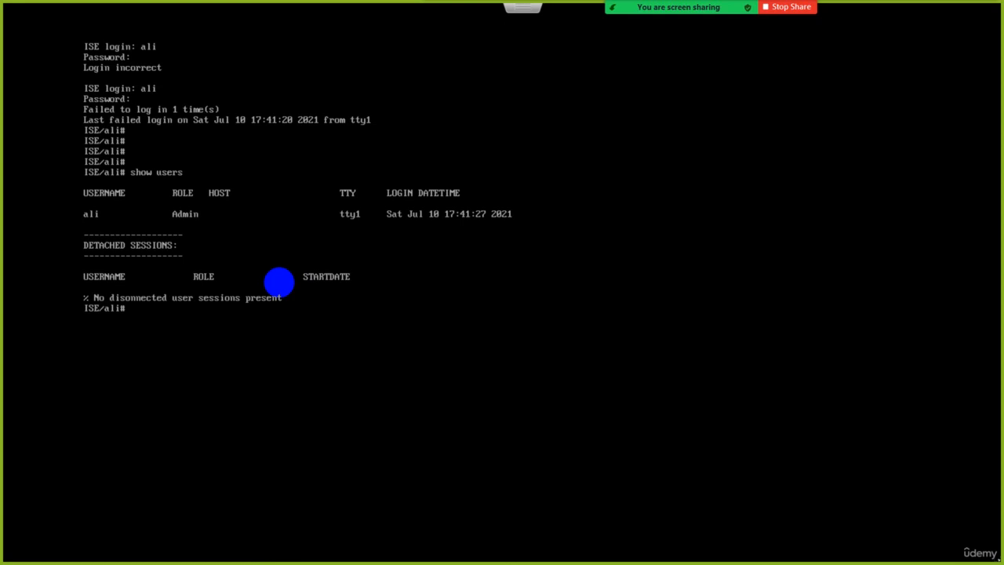
Enter configuration mode with confi terminal, list the available configuration commands with ?, and clear the console.
type("confi terminal")
key("Return")
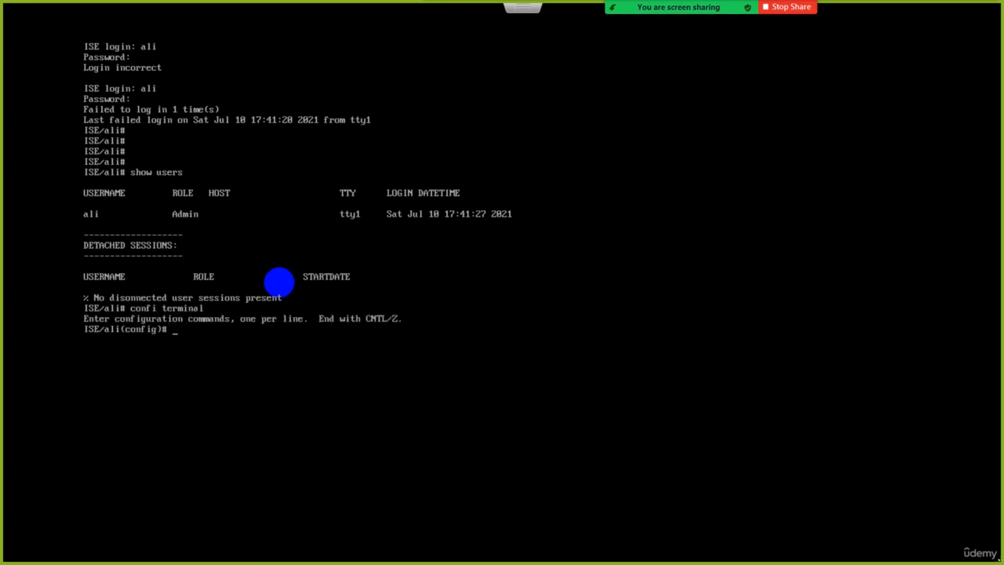
key("Return")
key("Return")
key("Return")
type("?")
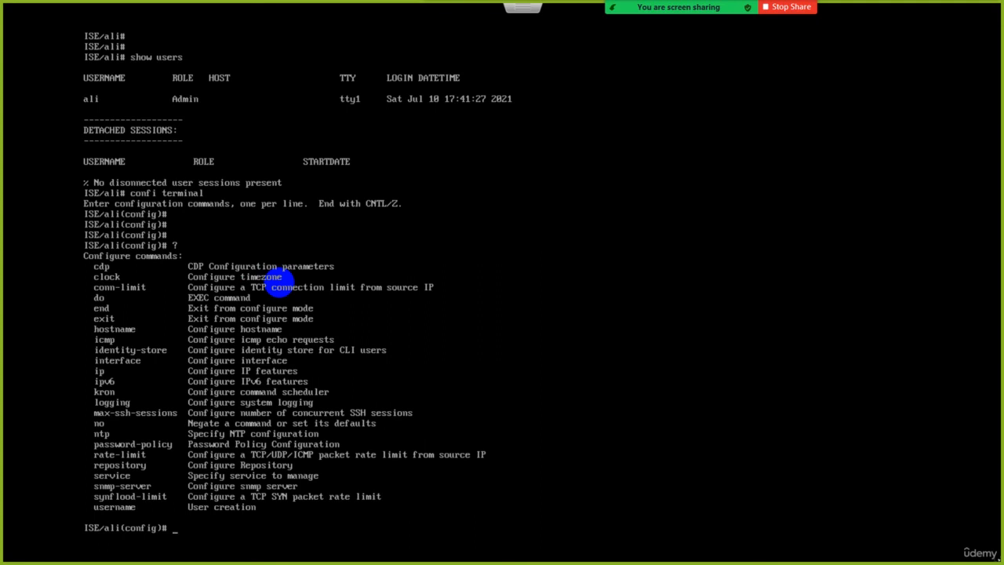
type("clear")
key("Return")
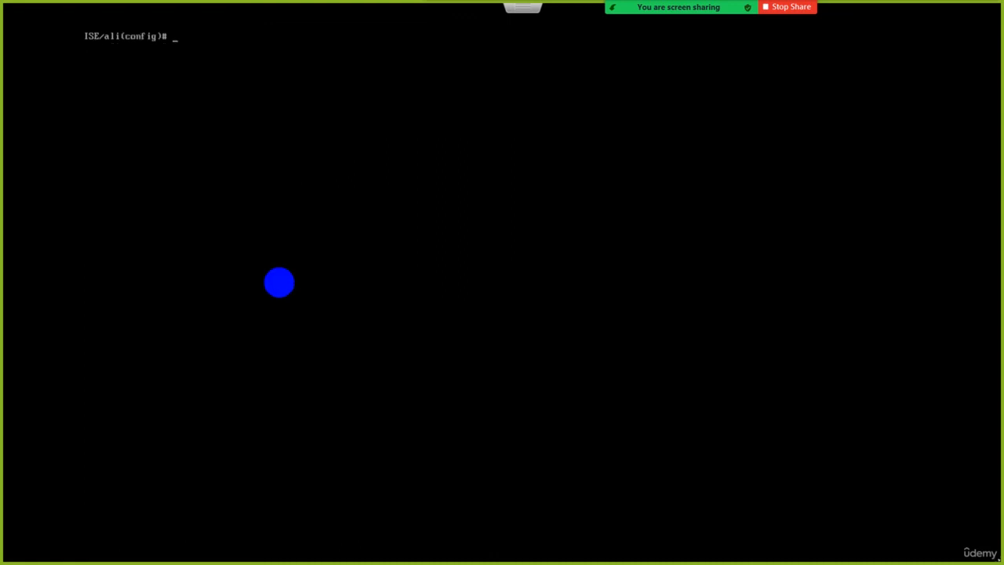
Leave the full-screen console, switch to Cisco ISE CLI.pdf in Foxit PhantomPDF, and review its EXEC and configuration mode command tables.
key("Escape")
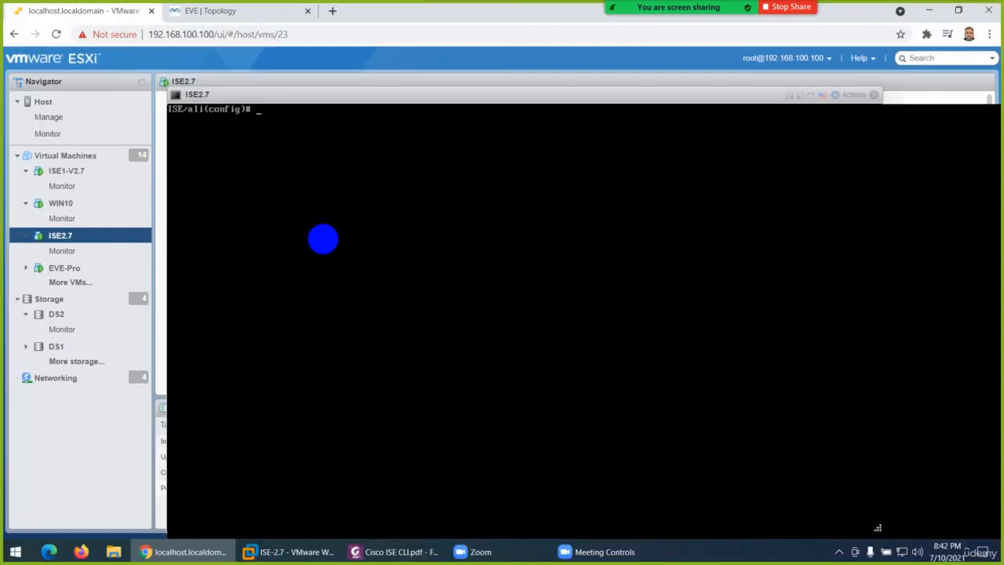
left_click(392, 552)
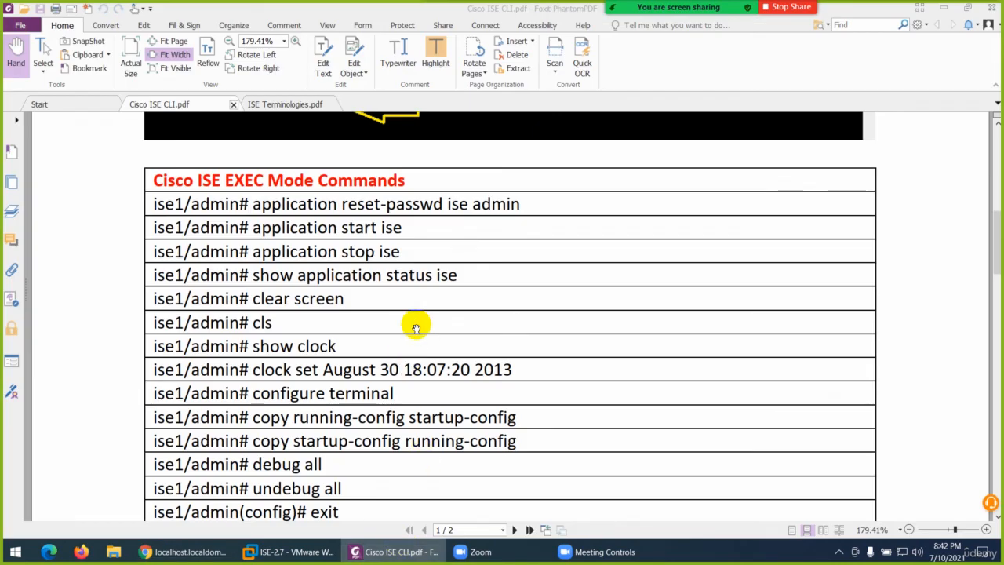
scroll(420, 333, "down", 2)
scroll(421, 333, "down", 4)
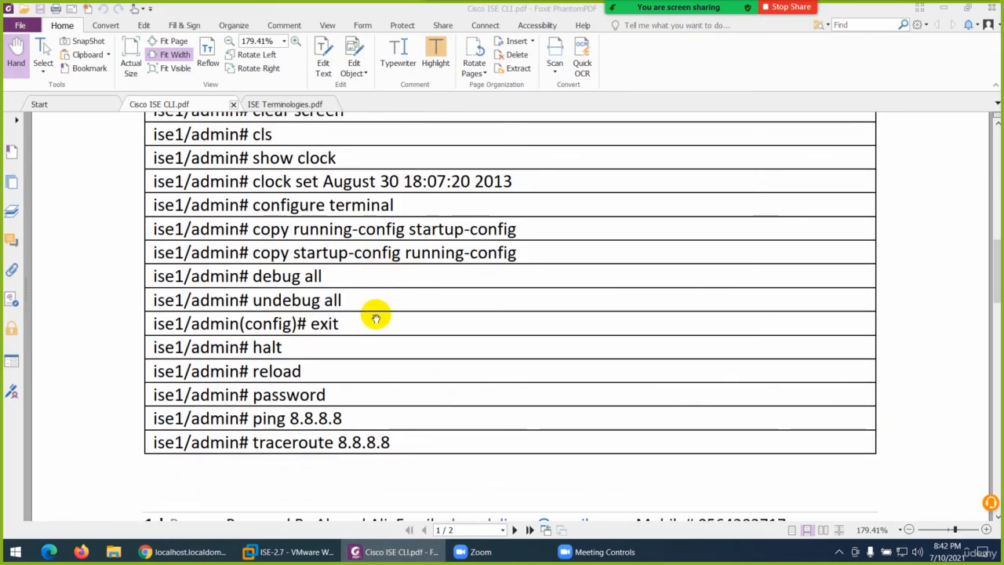
scroll(375, 316, "up", 2)
scroll(376, 314, "up", 4)
scroll(377, 315, "down", 8)
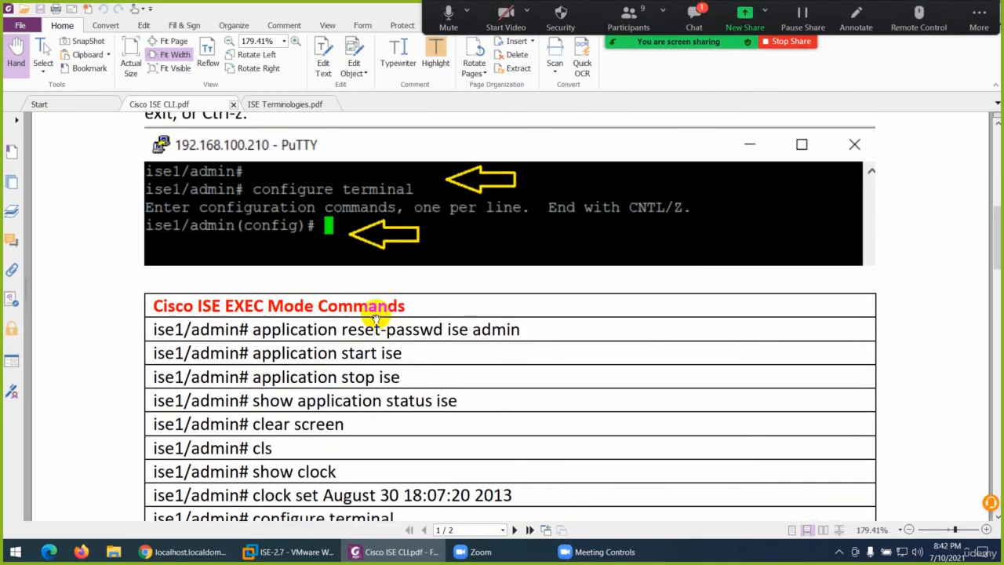
scroll(375, 315, "down", 20)
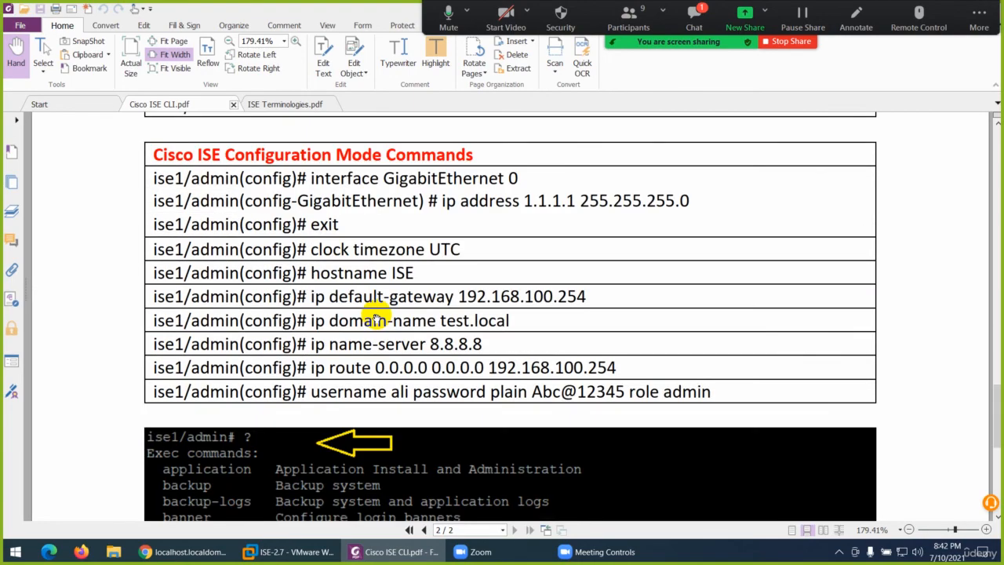
scroll(377, 316, "down", 7)
scroll(376, 317, "up", 16)
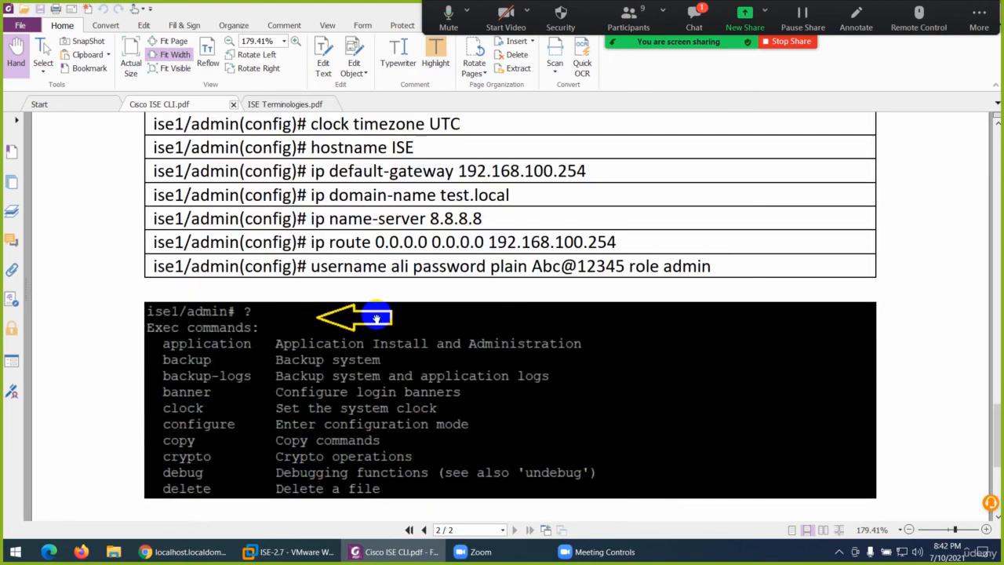
scroll(376, 317, "up", 20)
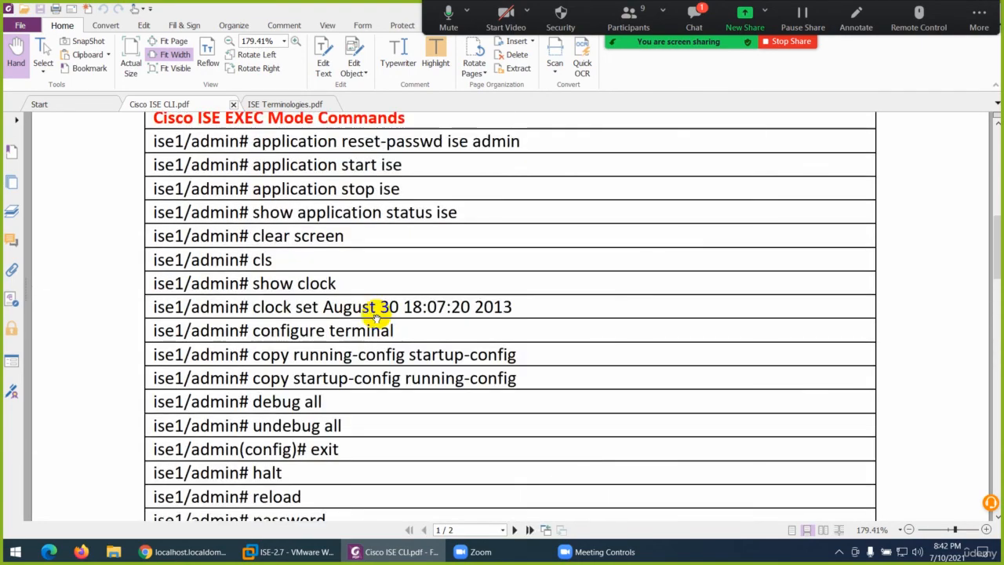
scroll(377, 316, "up", 10)
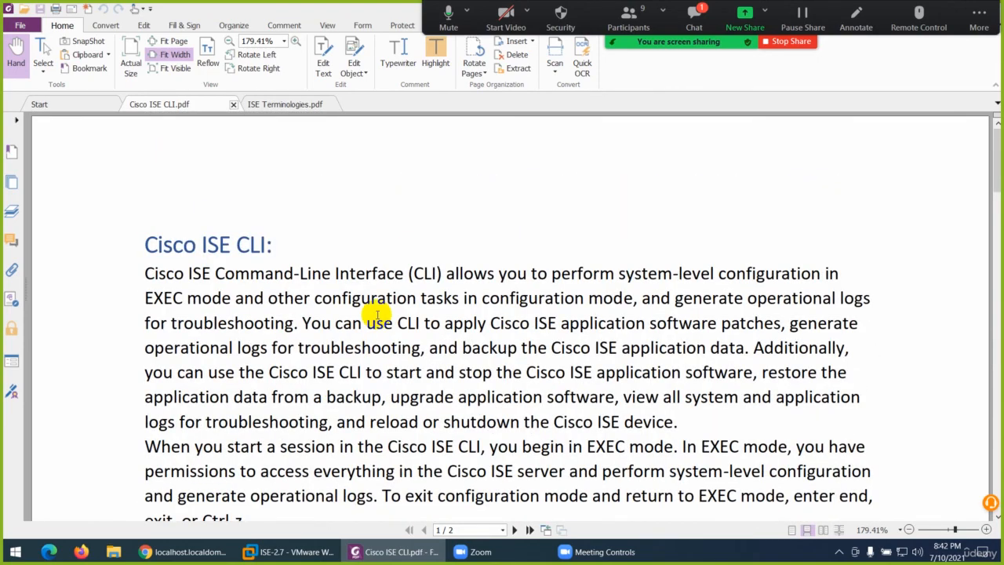